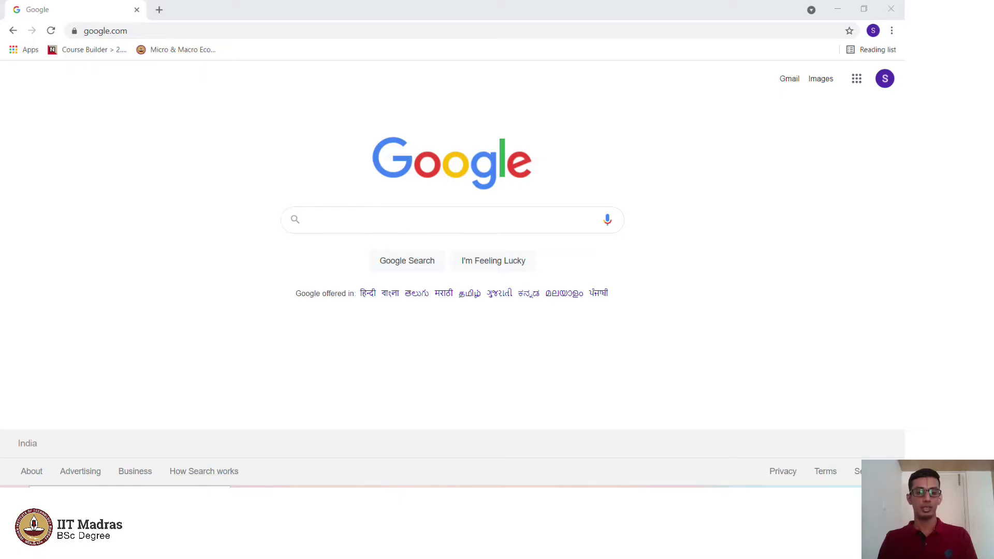
Step: Search the Start menu for 'excel' and launch Microsoft Excel
{"action": "key", "text": "super+s"}
{"action": "type", "text": "i"}
{"action": "key", "text": "BackSpace"}
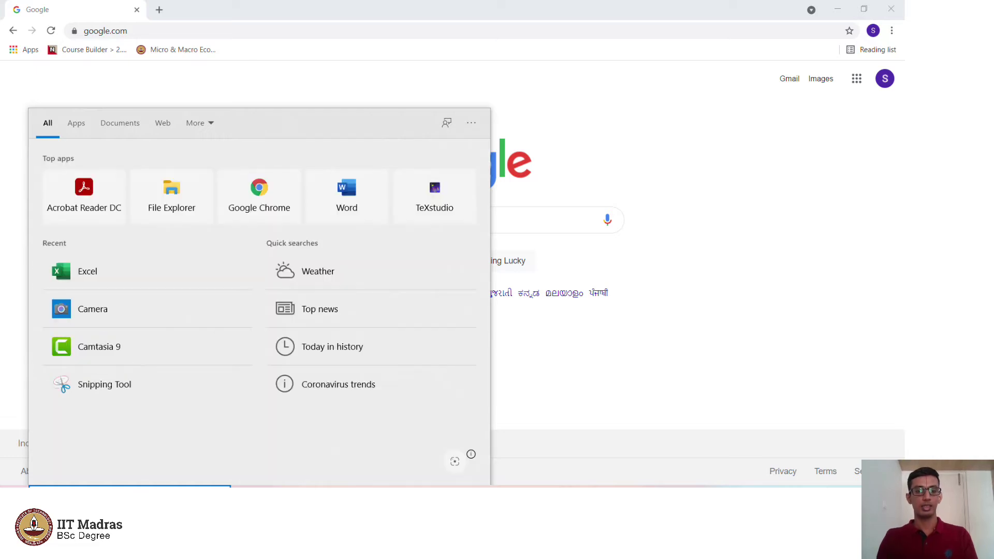
{"action": "type", "text": "micr"}
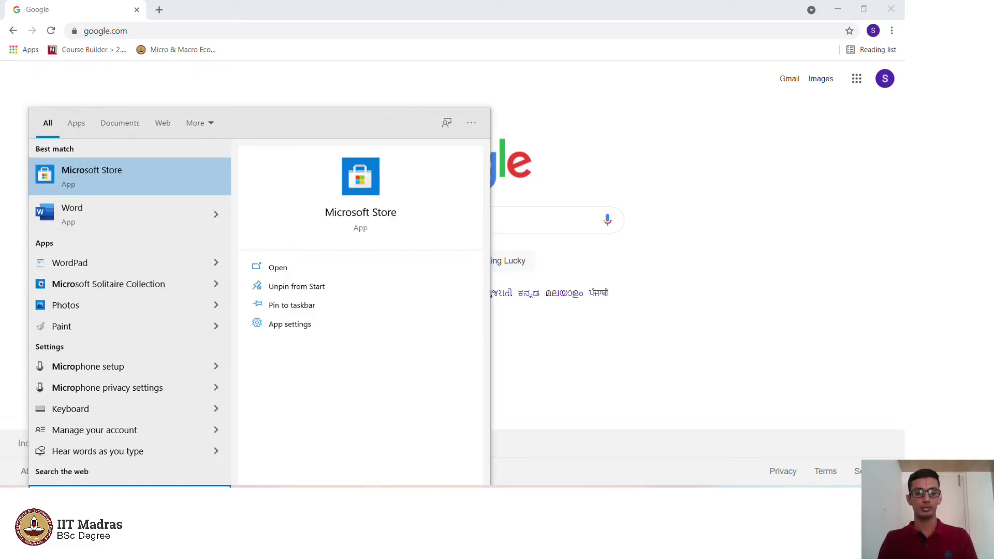
{"action": "key", "text": "BackSpace"}
{"action": "key", "text": "BackSpace"}
{"action": "key", "text": "BackSpace"}
{"action": "key", "text": "BackSpace"}
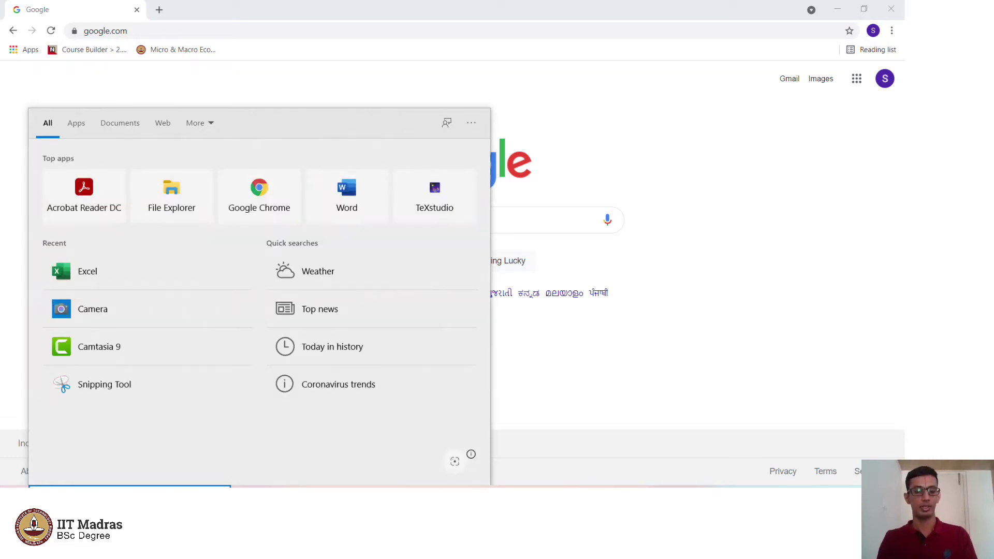
{"action": "type", "text": "exce"}
{"action": "left_click", "coordinate": [344, 219]}
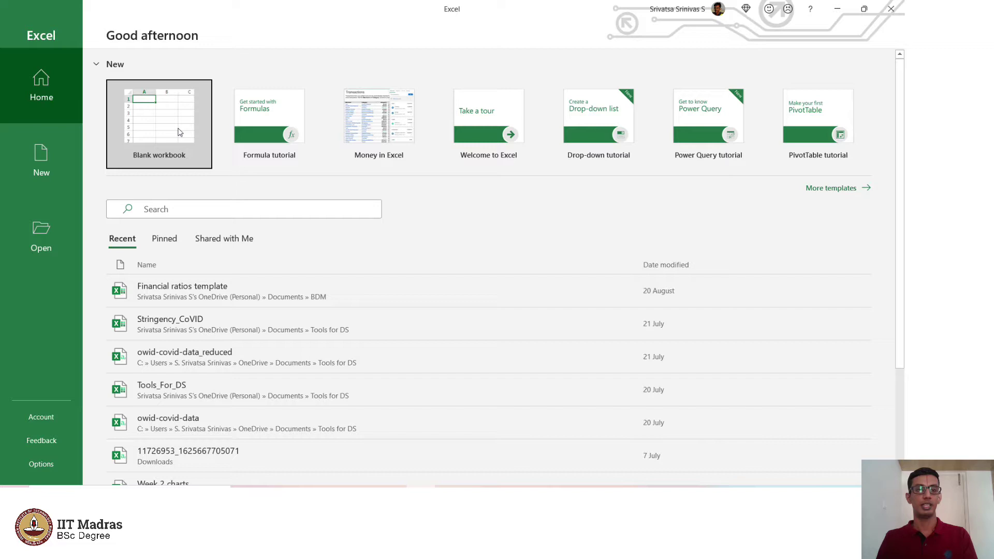
Step: Create a blank workbook Book1 and move between cells B2, A1, B1 and C1
{"action": "left_click", "coordinate": [179, 133]}
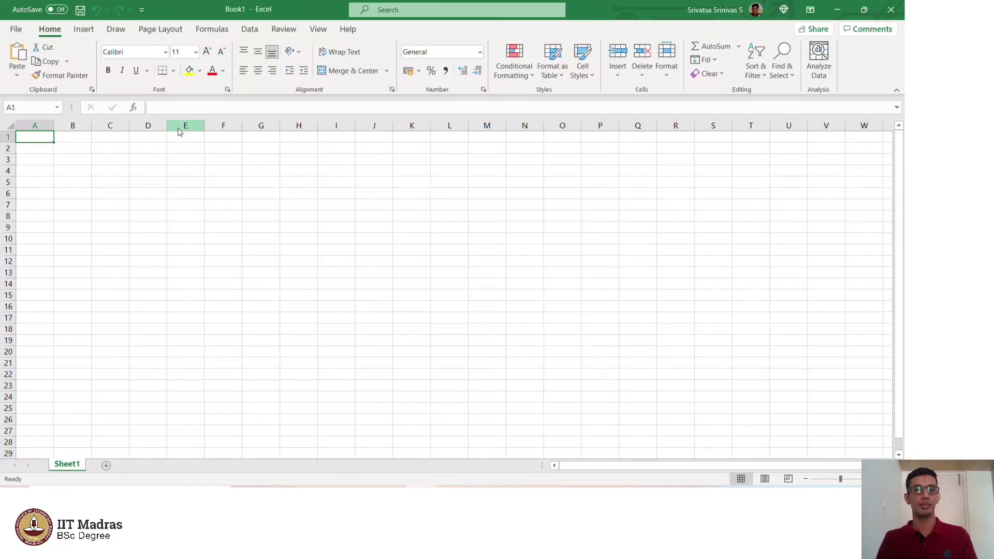
{"action": "left_click", "coordinate": [69, 145]}
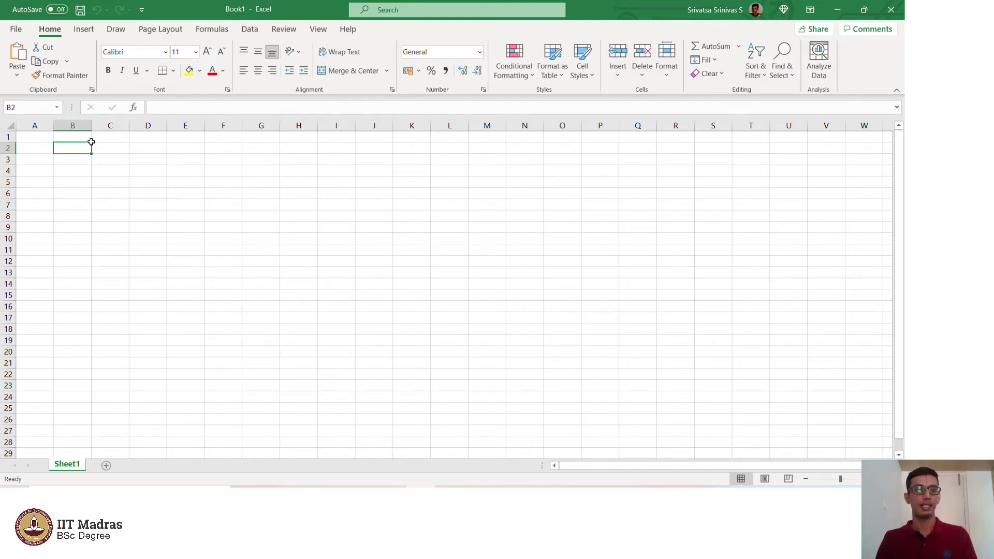
{"action": "left_click", "coordinate": [31, 136]}
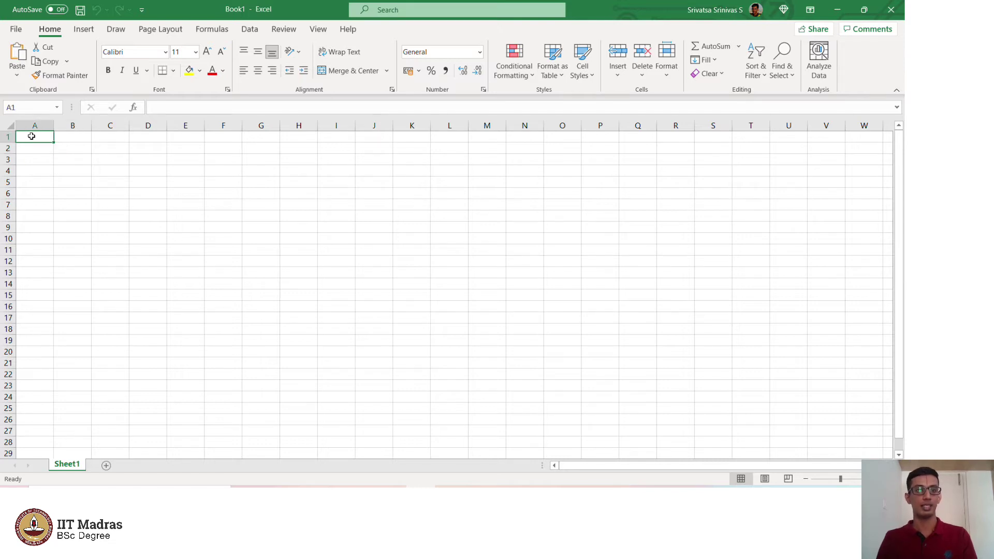
{"action": "left_click", "coordinate": [66, 135]}
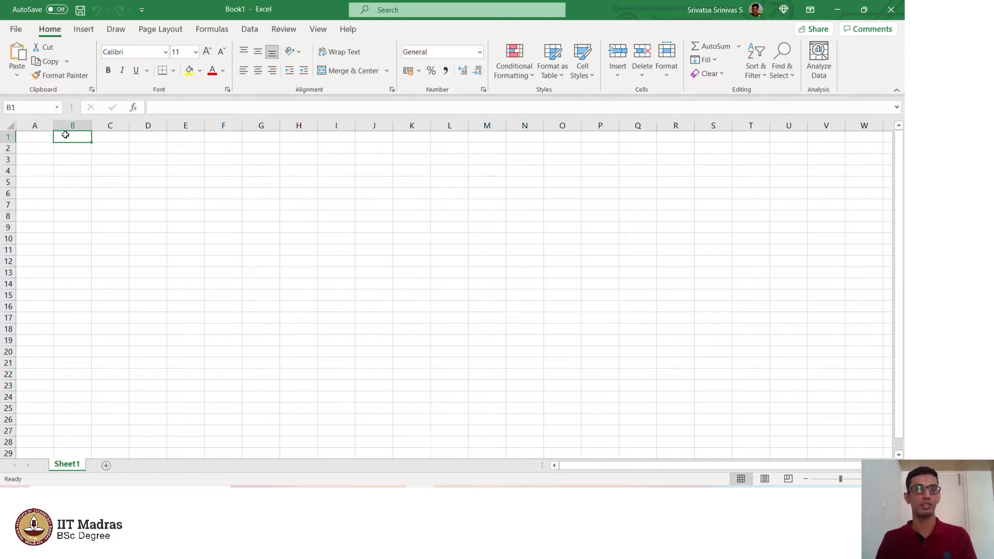
{"action": "key", "text": "Right"}
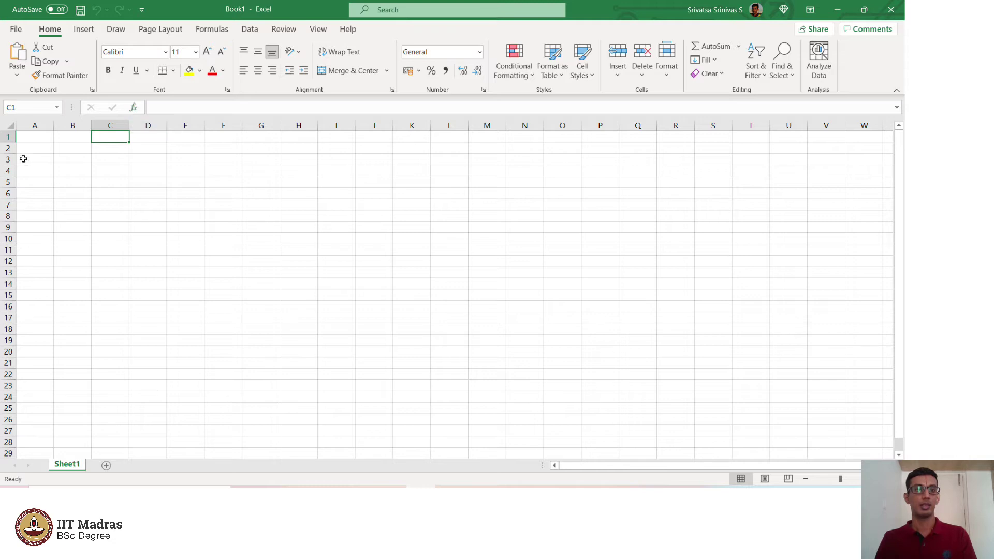
{"action": "left_click", "coordinate": [32, 139]}
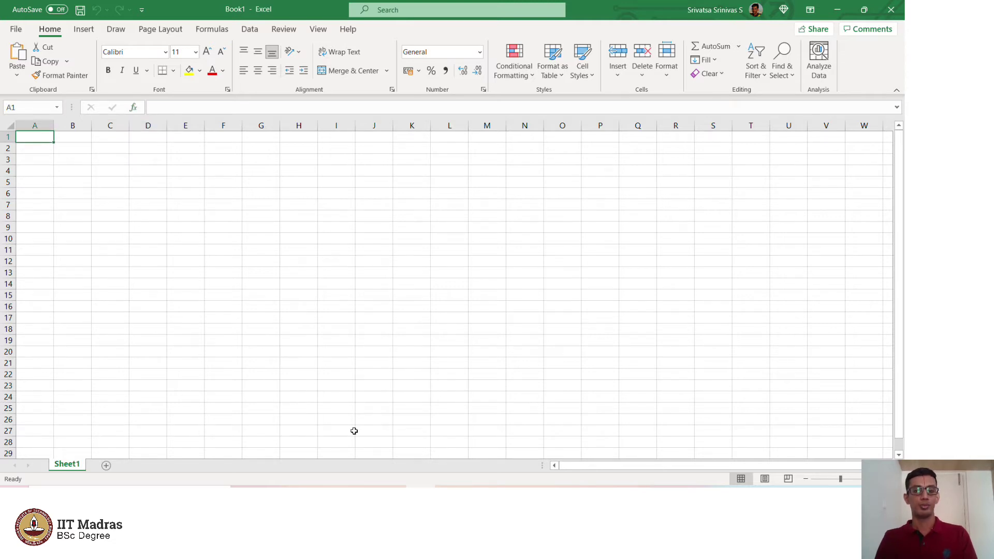
Step: Search 'google sheets' in Chrome and go to the Google Sheets home page
{"action": "key", "text": "alt+Tab"}
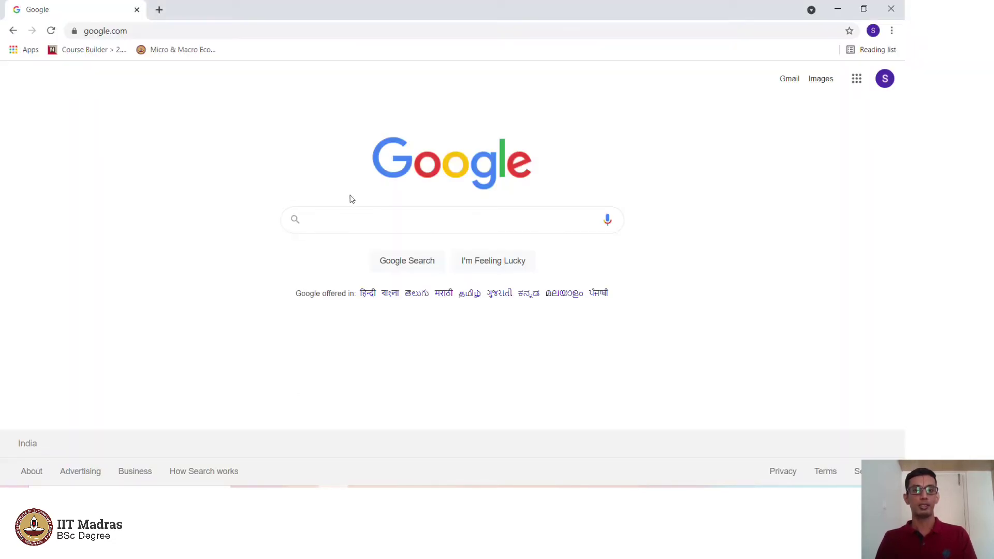
{"action": "type", "text": "google "}
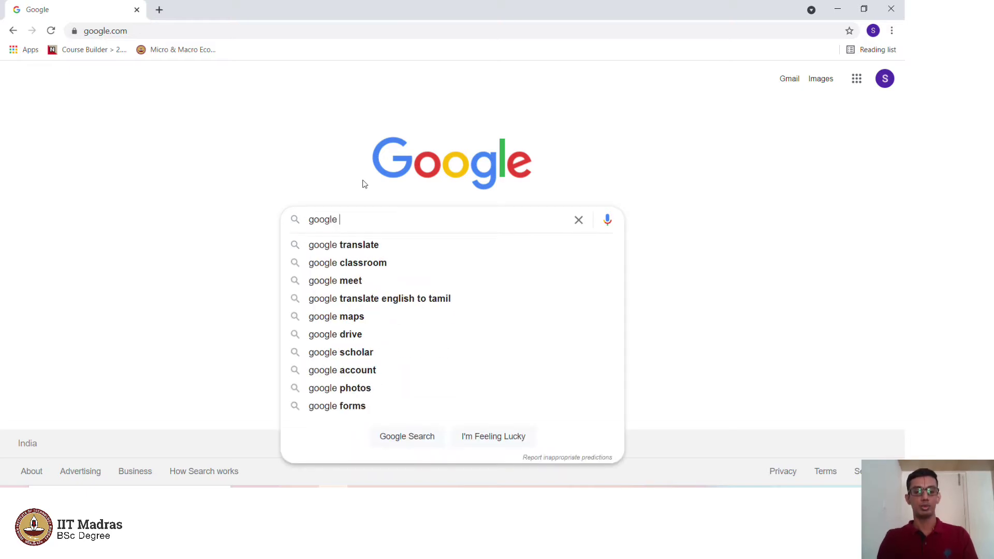
{"action": "type", "text": "sheets"}
{"action": "key", "text": "Return"}
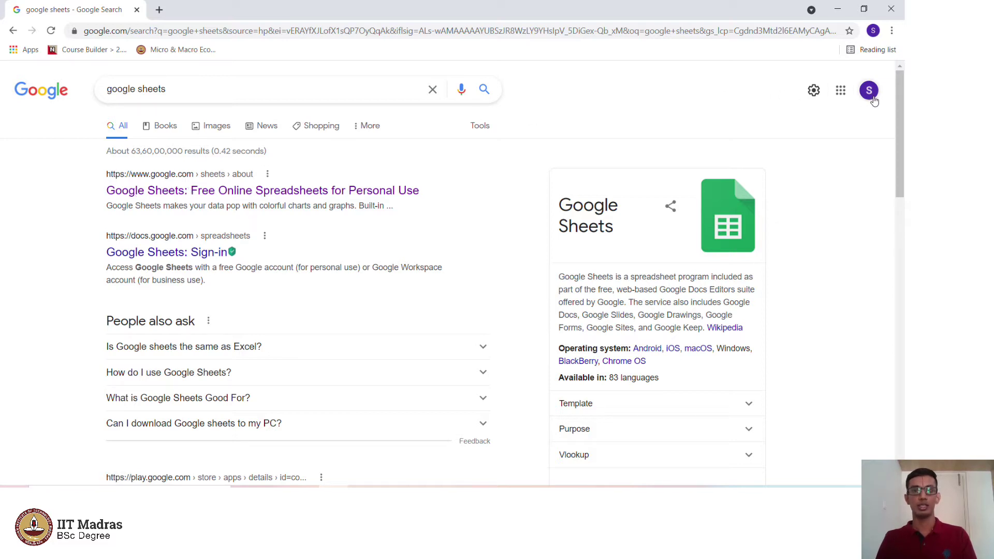
{"action": "left_click", "coordinate": [289, 192]}
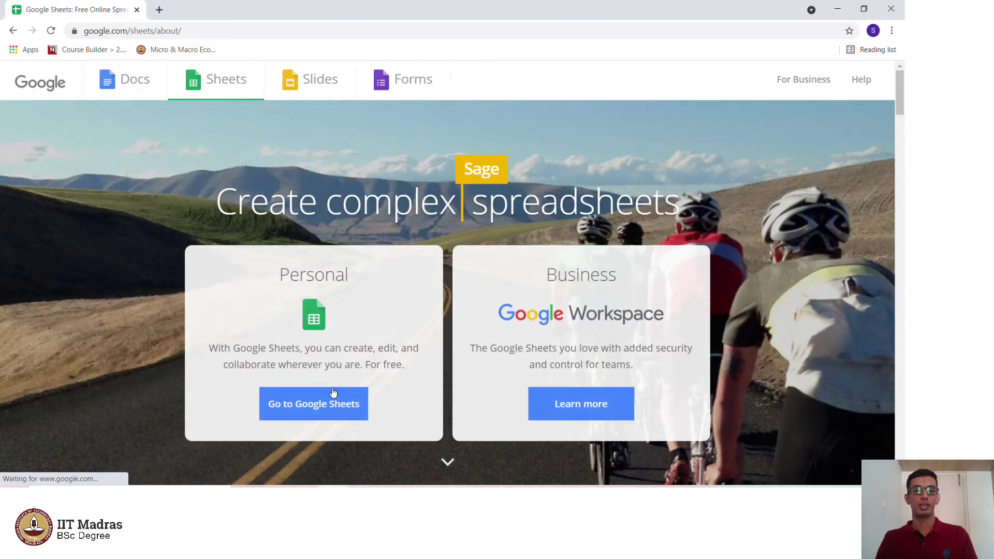
{"action": "left_click", "coordinate": [325, 410]}
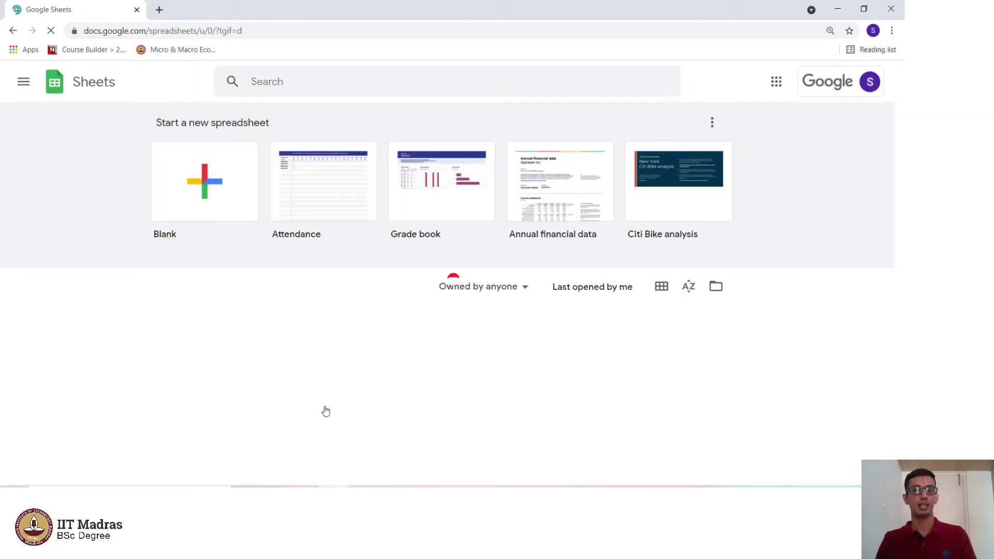
Step: Create a blank spreadsheet and replace its 'Untitled spreadsheet' title with 'Test'
{"action": "left_click", "coordinate": [191, 194]}
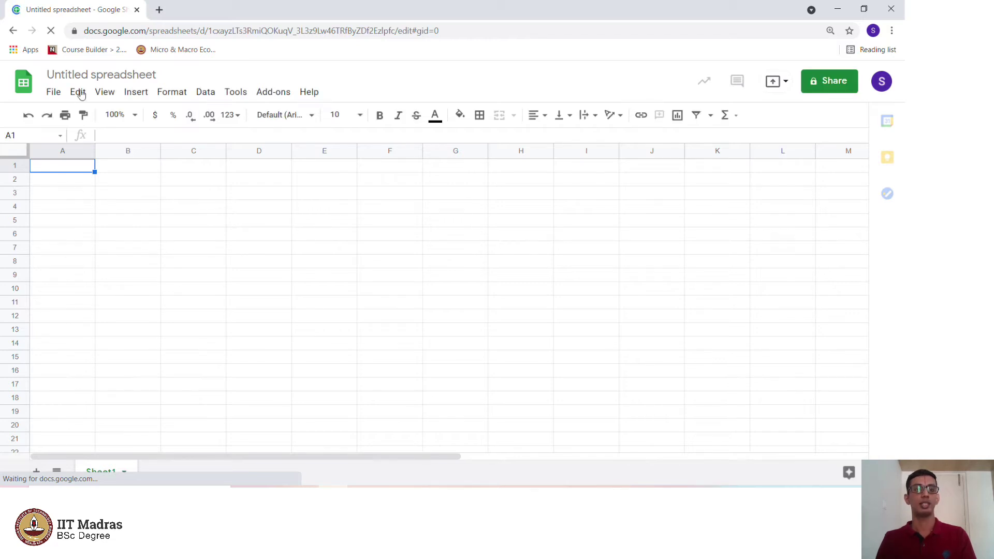
{"action": "left_click", "coordinate": [111, 76]}
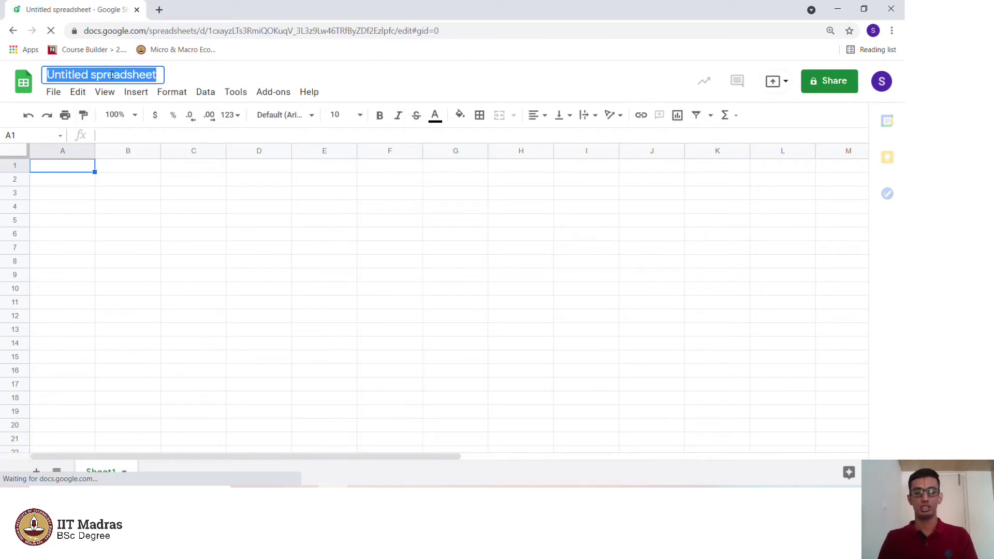
{"action": "key", "text": "End"}
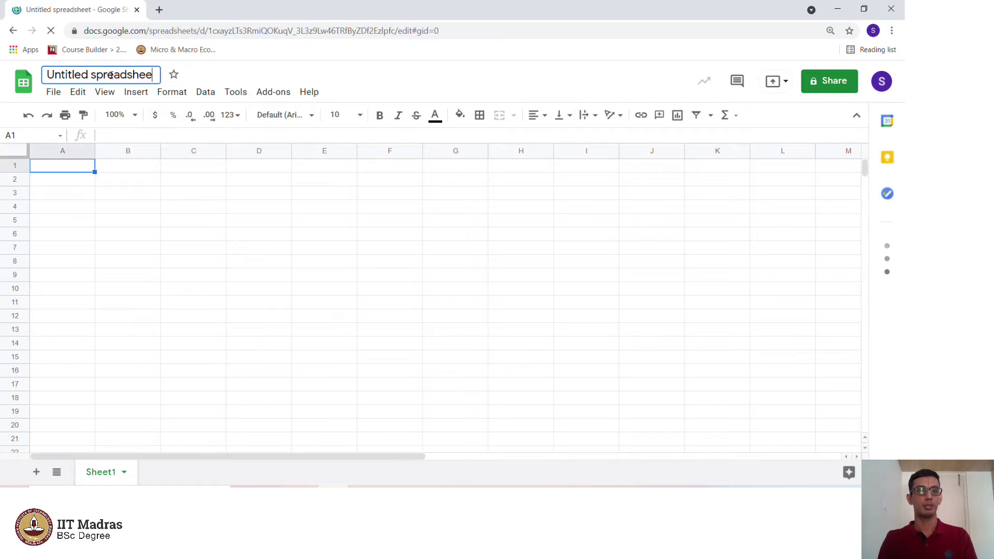
{"action": "key", "text": "BackSpace"}
{"action": "key", "text": "BackSpace"}
{"action": "key", "text": "BackSpace"}
{"action": "key", "text": "BackSpace"}
{"action": "key", "text": "BackSpace"}
{"action": "key", "text": "BackSpace"}
{"action": "key", "text": "BackSpace"}
{"action": "key", "text": "BackSpace"}
{"action": "key", "text": "BackSpace"}
{"action": "key", "text": "BackSpace"}
{"action": "key", "text": "BackSpace"}
{"action": "key", "text": "BackSpace"}
{"action": "key", "text": "BackSpace"}
{"action": "key", "text": "BackSpace"}
{"action": "key", "text": "BackSpace"}
{"action": "key", "text": "BackSpace"}
{"action": "key", "text": "BackSpace"}
{"action": "key", "text": "BackSpace"}
{"action": "key", "text": "BackSpace"}
{"action": "key", "text": "BackSpace"}
{"action": "type", "text": "Tes"}
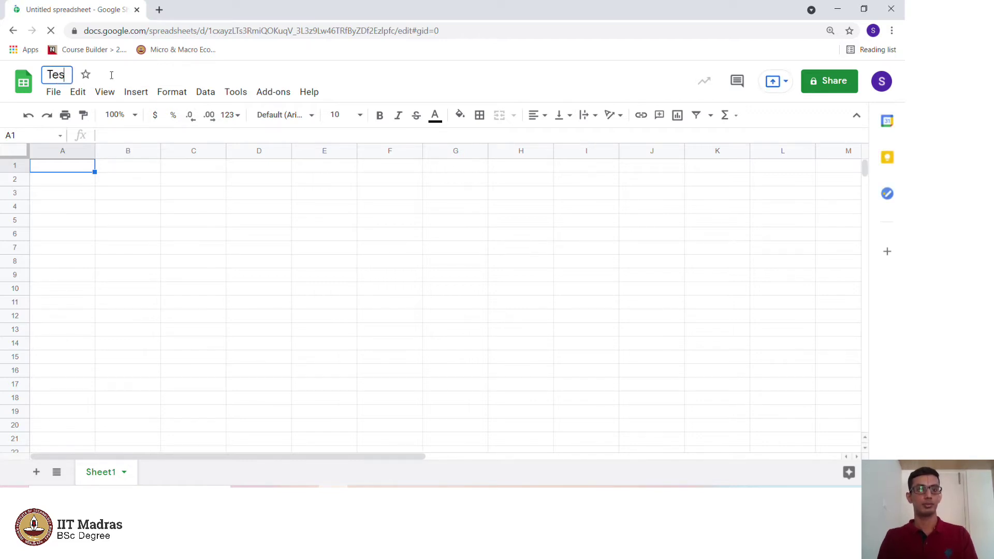
{"action": "type", "text": "t"}
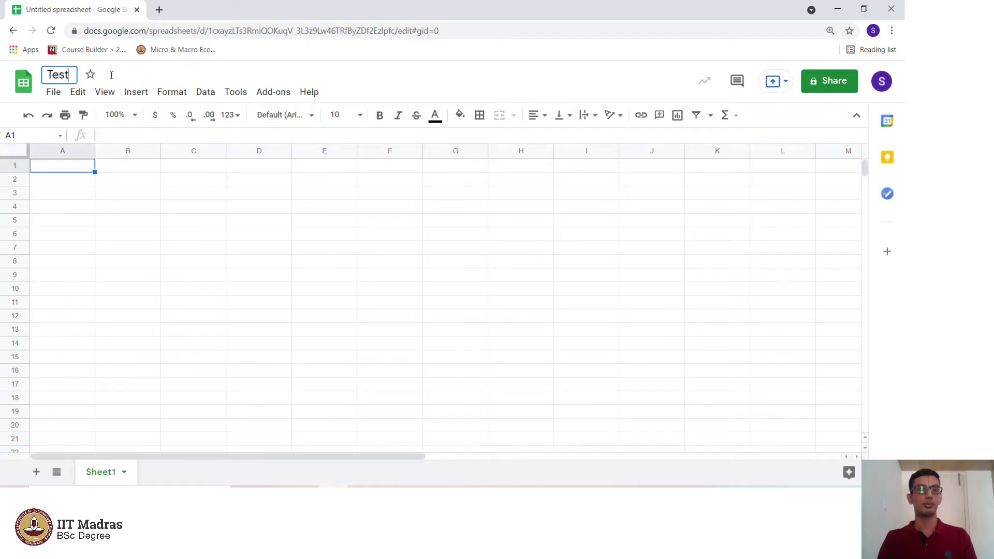
{"action": "left_click", "coordinate": [151, 205]}
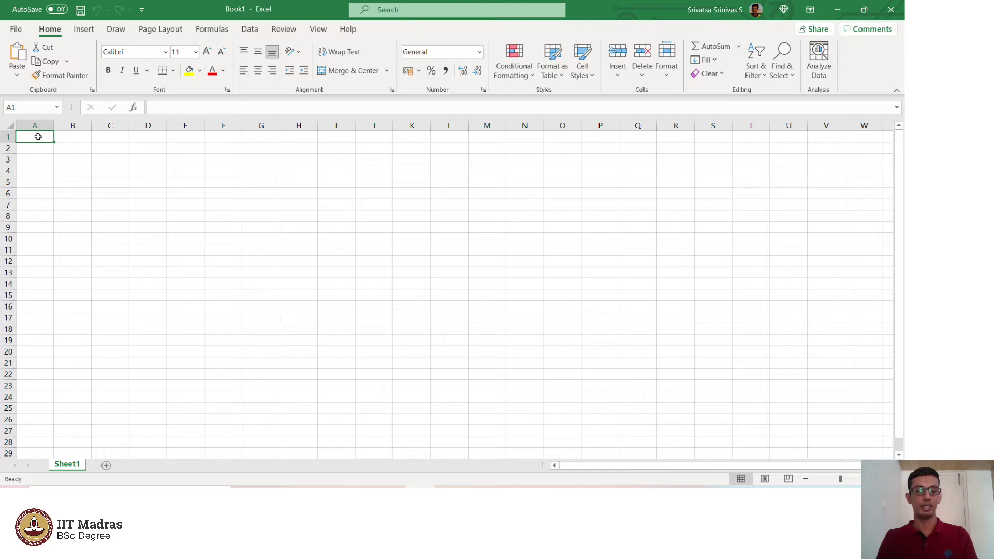
Step: Enter the headers Student 1 in A1 and Student 2 in B1
{"action": "type", "text": "S"}
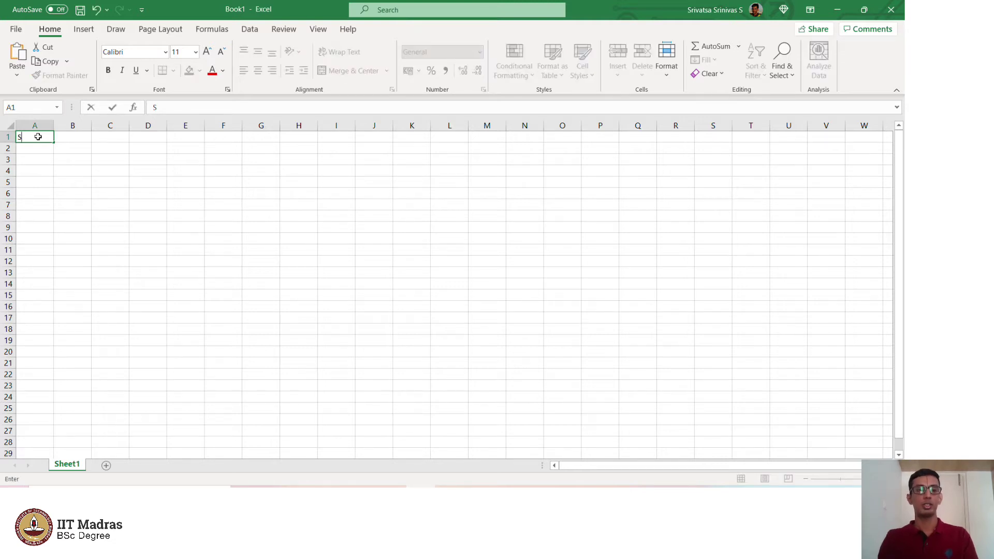
{"action": "type", "text": "tudent 1"}
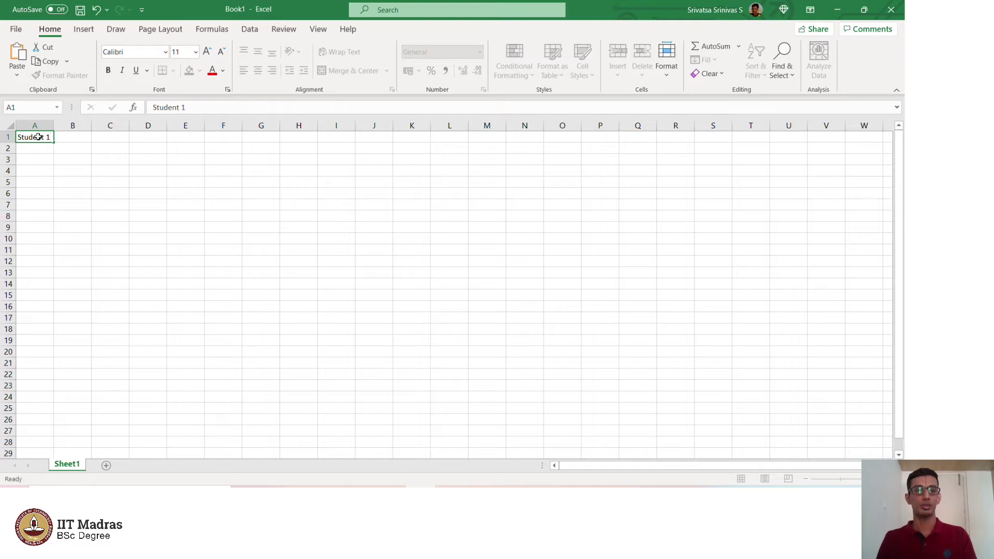
{"action": "key", "text": "Tab"}
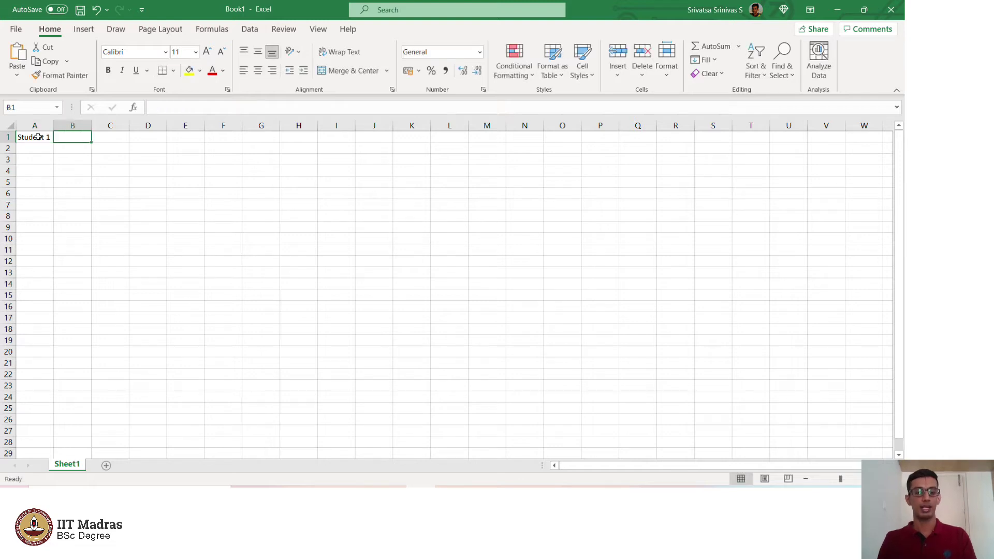
{"action": "type", "text": "Student"}
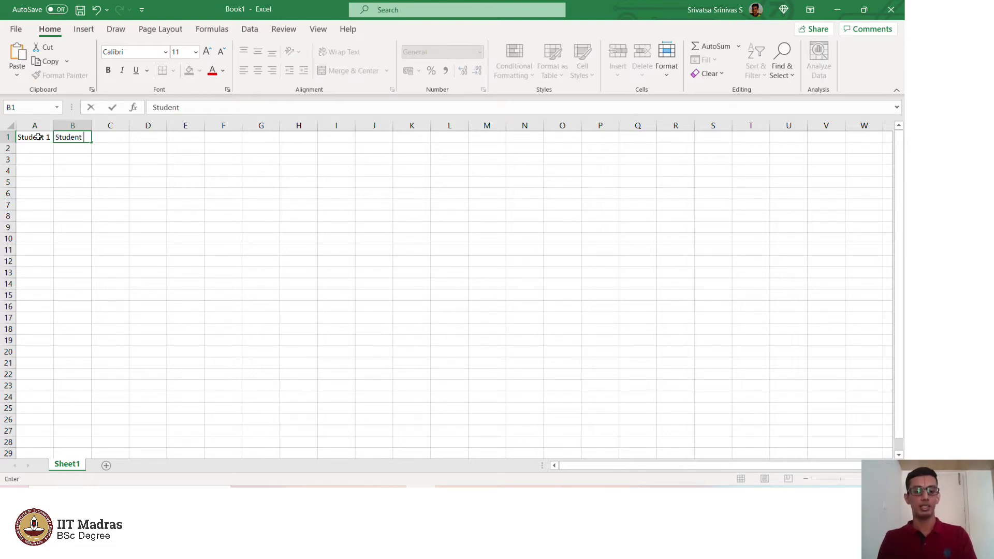
{"action": "type", "text": " 2"}
{"action": "key", "text": "Return"}
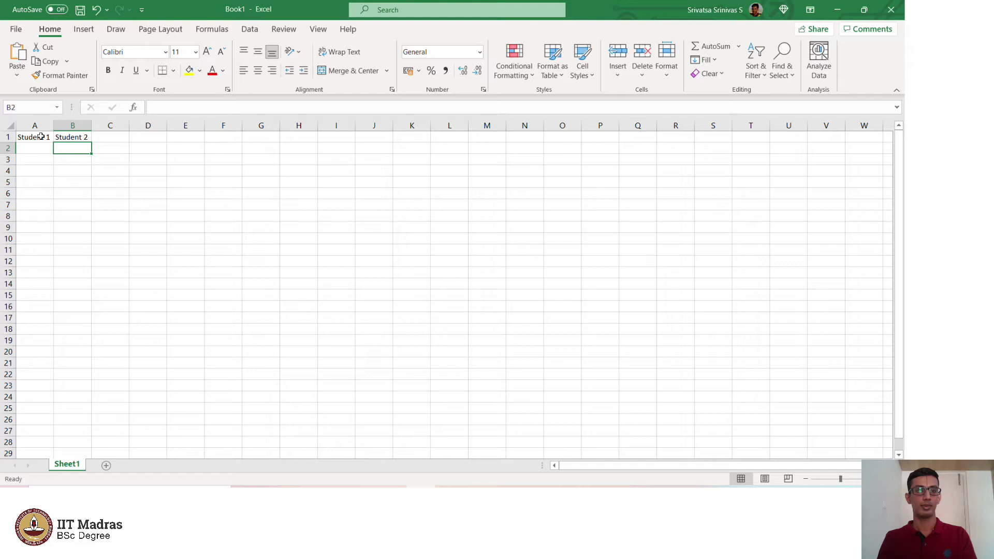
{"action": "left_click", "coordinate": [38, 137]}
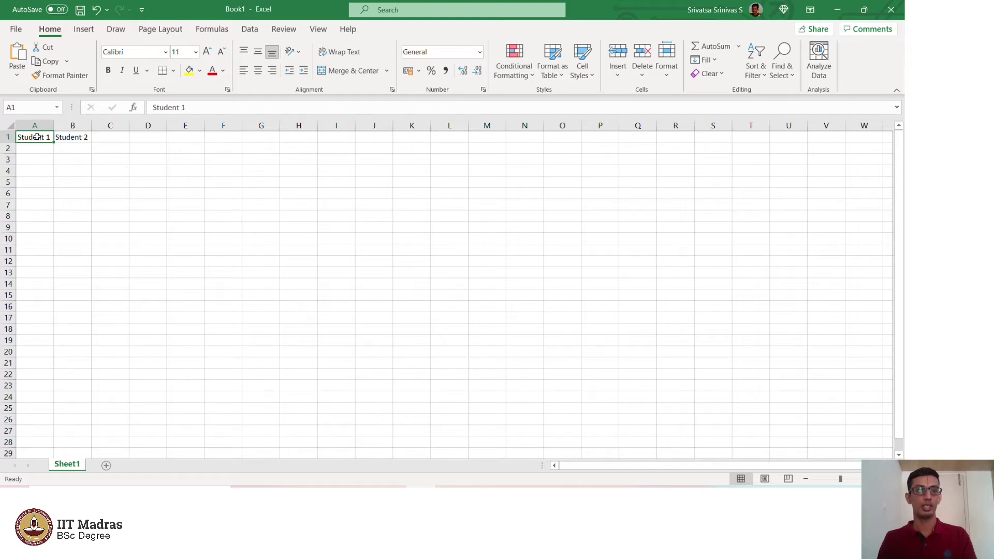
Step: Enter Student 1's marks 65, 65 and 45 in A2:A4
{"action": "left_click", "coordinate": [46, 149]}
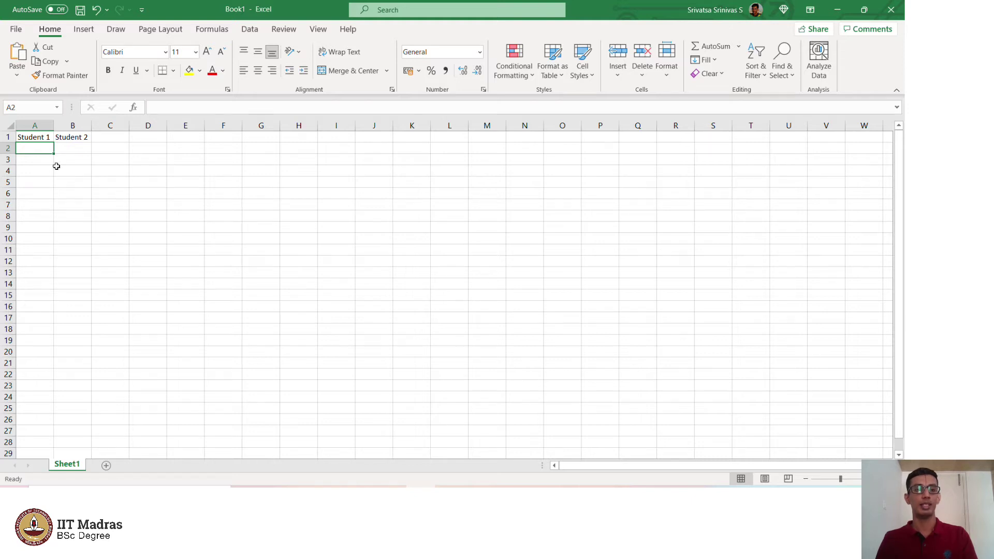
{"action": "type", "text": "65"}
{"action": "key", "text": "Return"}
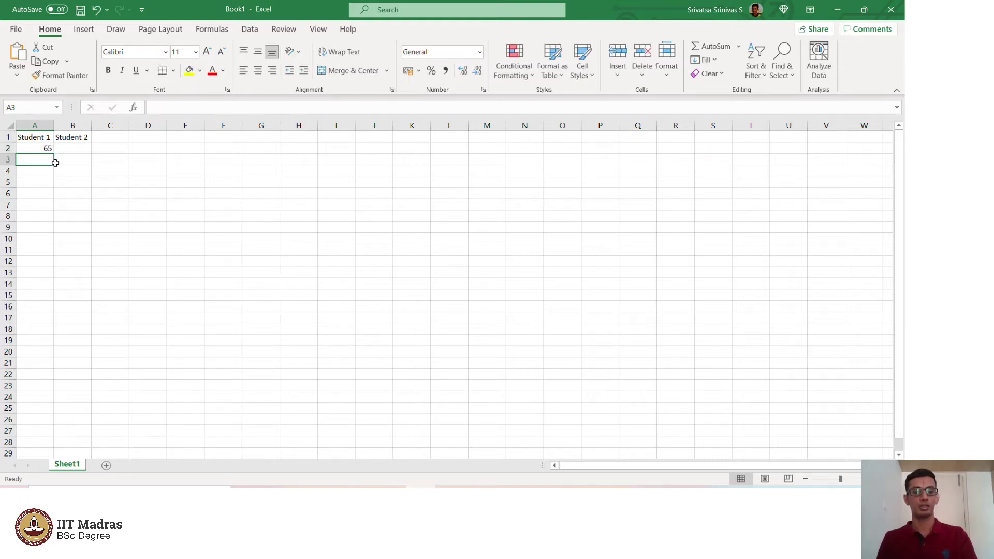
{"action": "type", "text": "65"}
{"action": "key", "text": "Return"}
{"action": "type", "text": "45"}
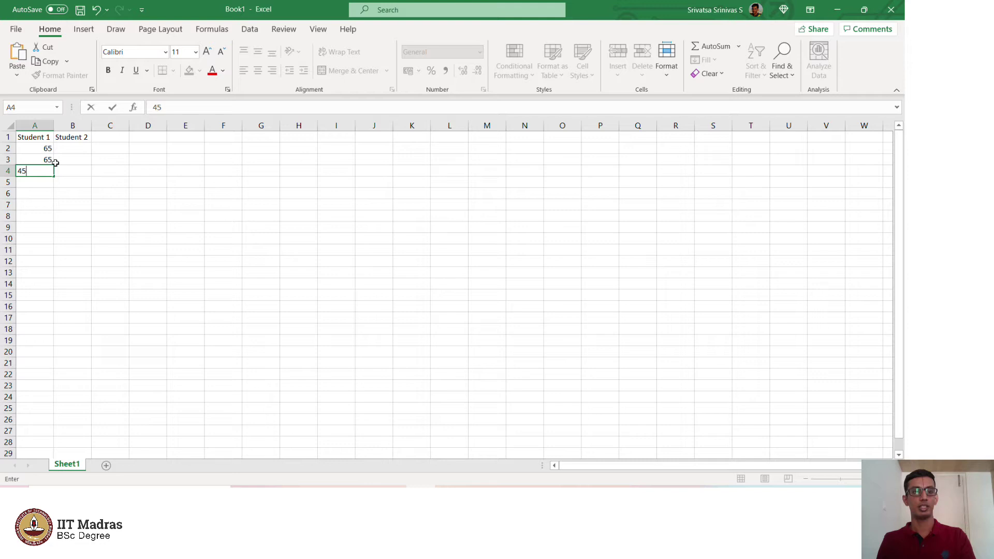
{"action": "key", "text": "Return"}
Step: Enter Student 2's marks 34, 76 and 45 in B2:B4
{"action": "left_click", "coordinate": [72, 149]}
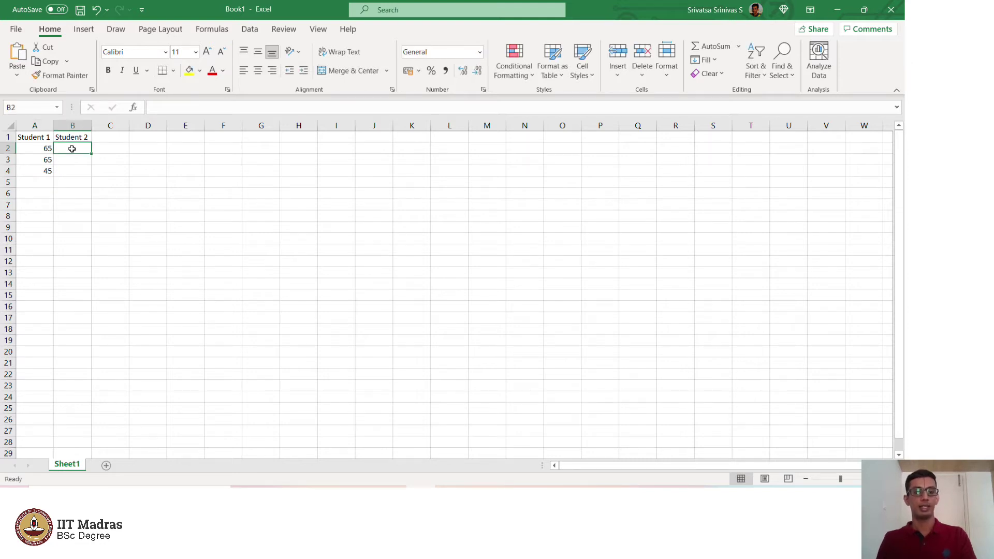
{"action": "type", "text": "34"}
{"action": "key", "text": "Return"}
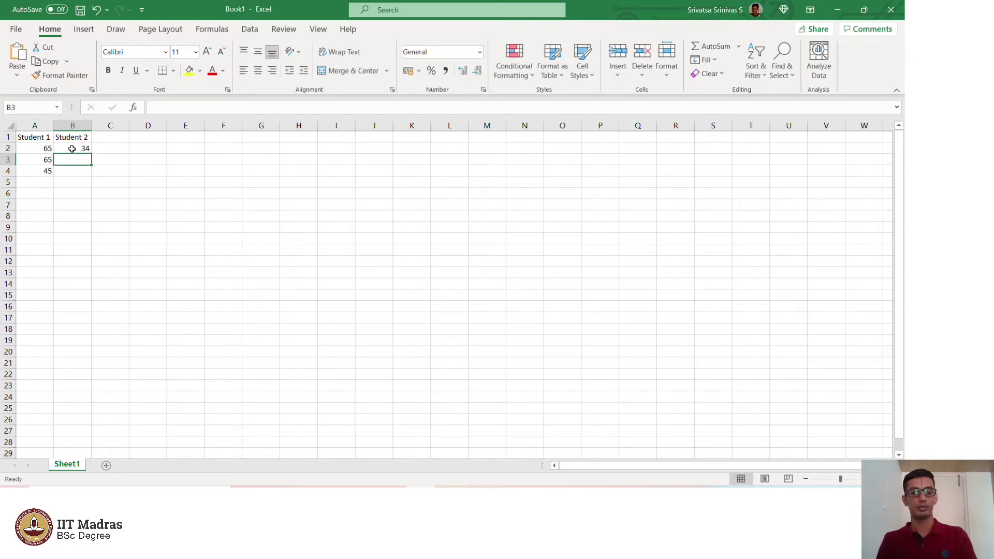
{"action": "type", "text": "76"}
{"action": "key", "text": "Return"}
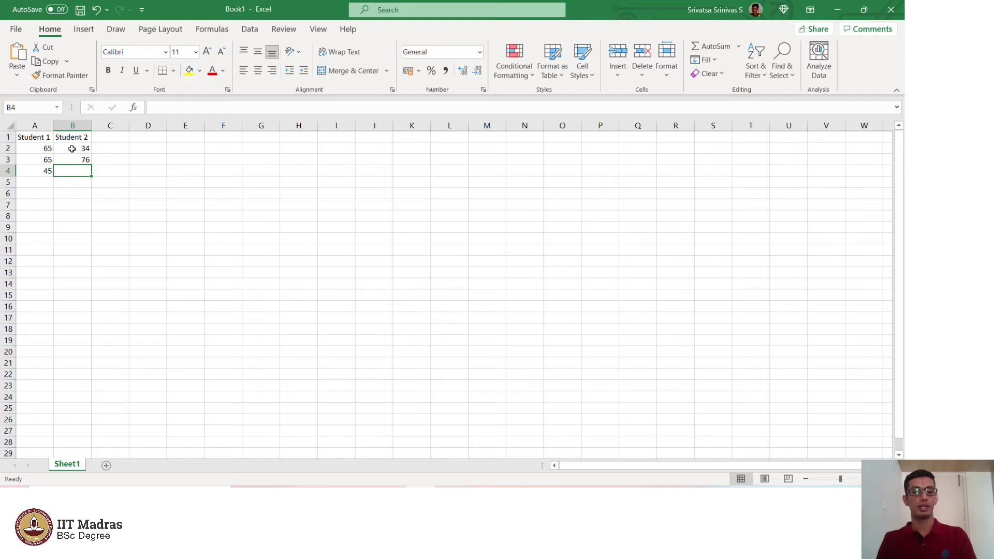
{"action": "type", "text": "45"}
{"action": "key", "text": "Return"}
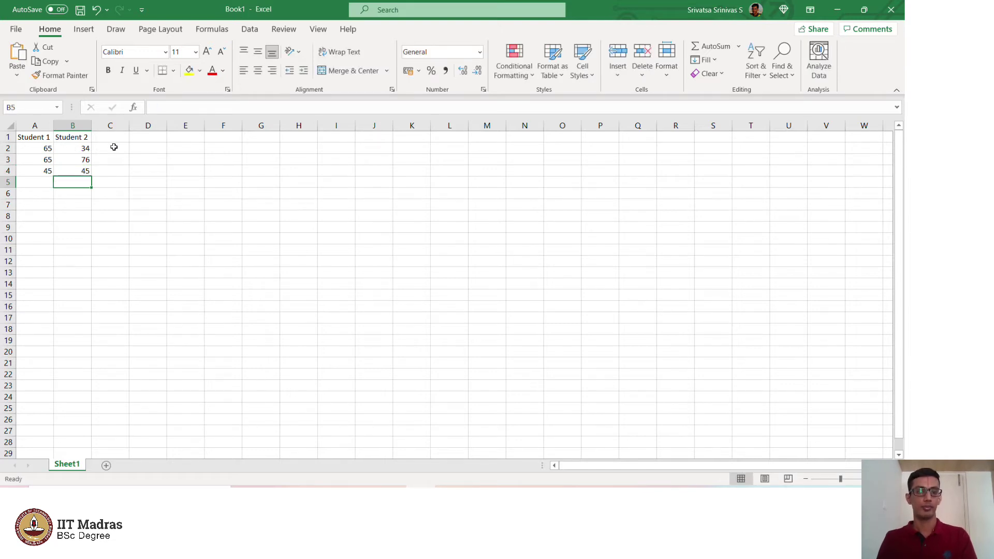
{"action": "left_click", "coordinate": [114, 148]}
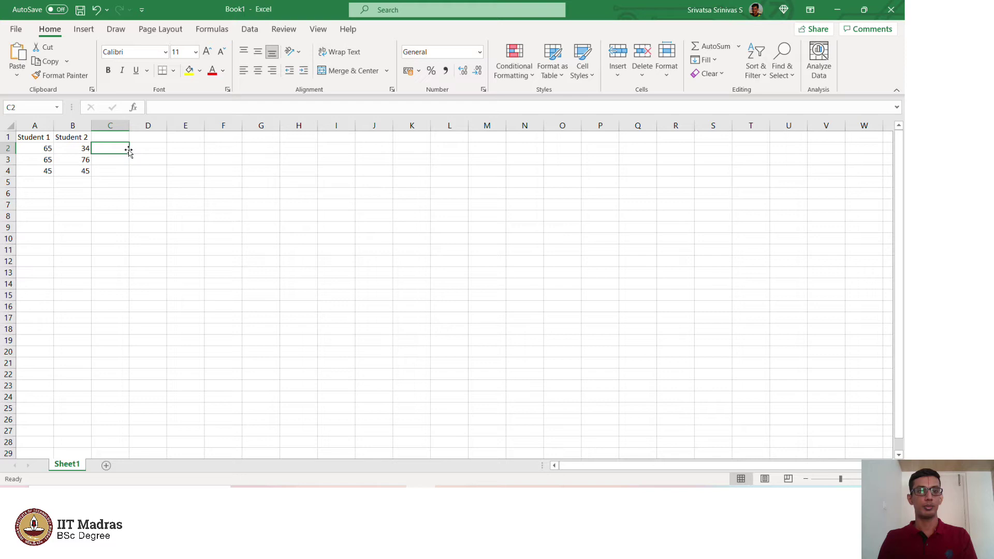
Step: Enter the total formula =A2+B2 in C2, giving 99
{"action": "type", "text": "="}
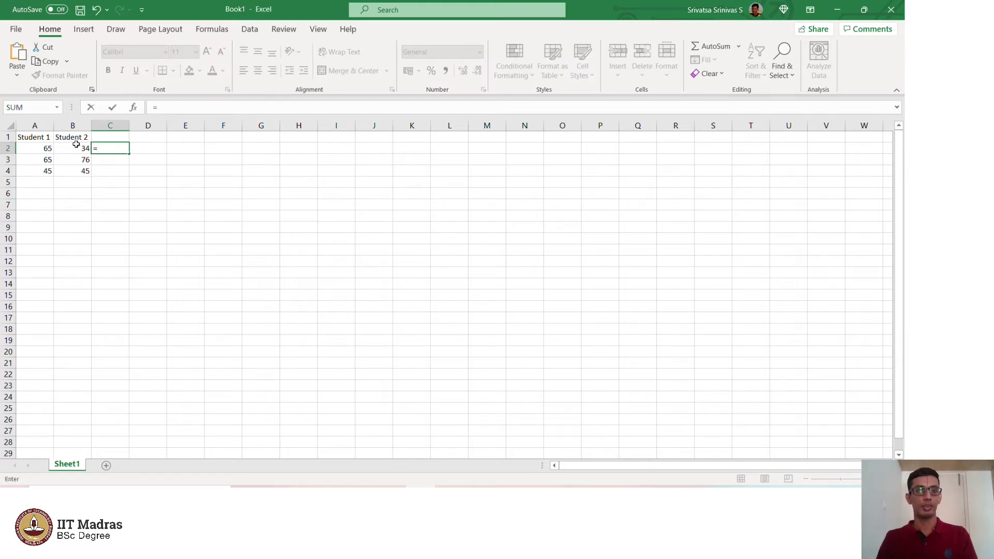
{"action": "left_click", "coordinate": [38, 150]}
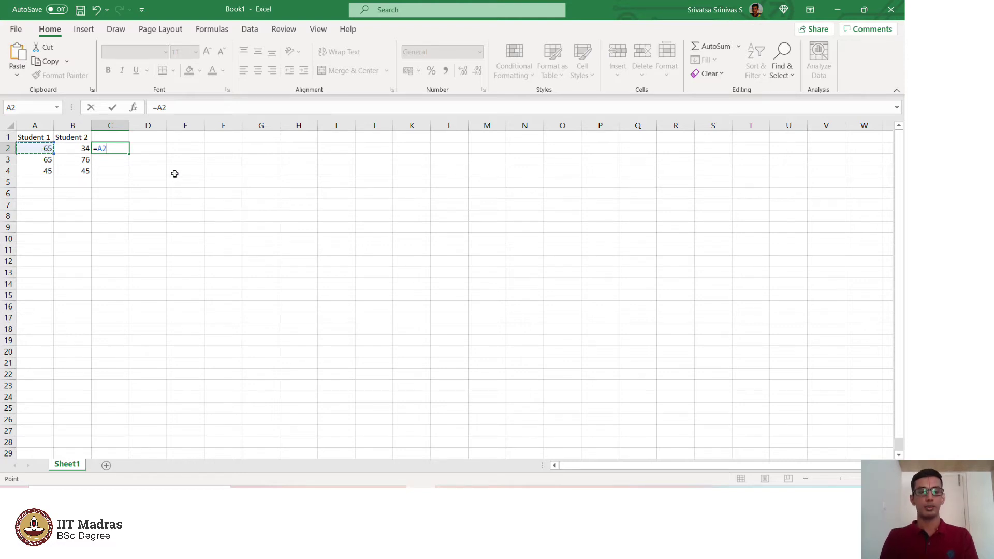
{"action": "type", "text": "+"}
{"action": "left_click", "coordinate": [75, 149]}
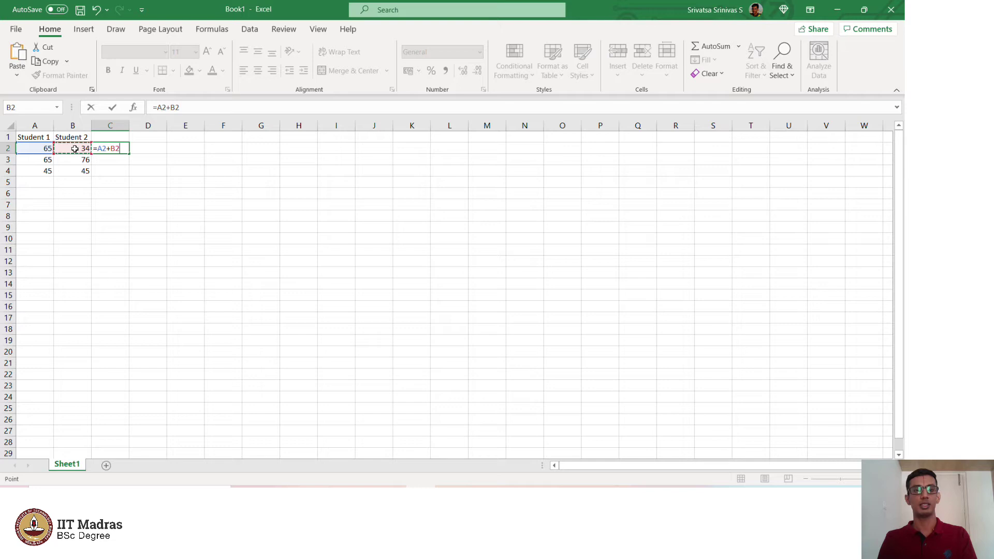
{"action": "key", "text": "Return"}
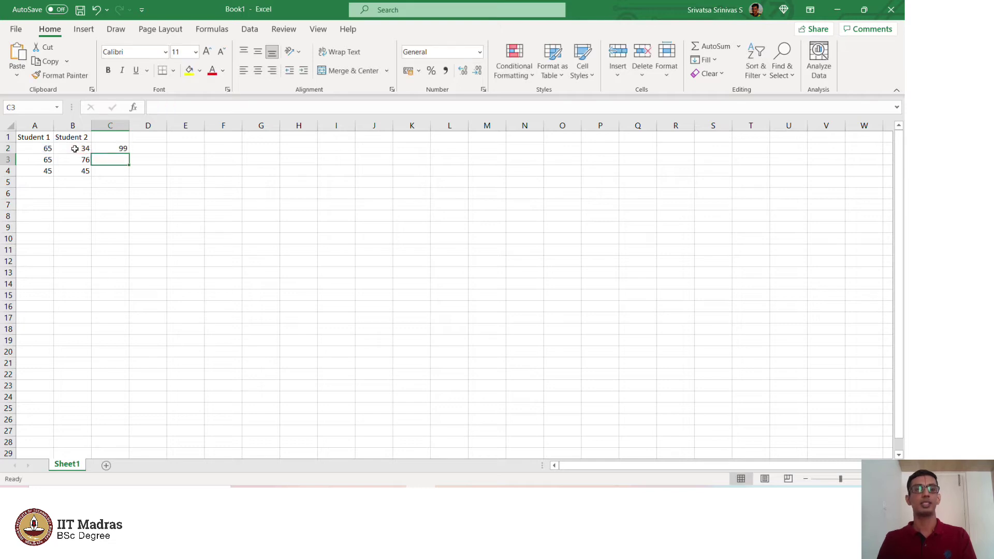
Step: Fill the C2 total formula down to C4, giving 141 and 90
{"action": "left_click", "coordinate": [113, 148]}
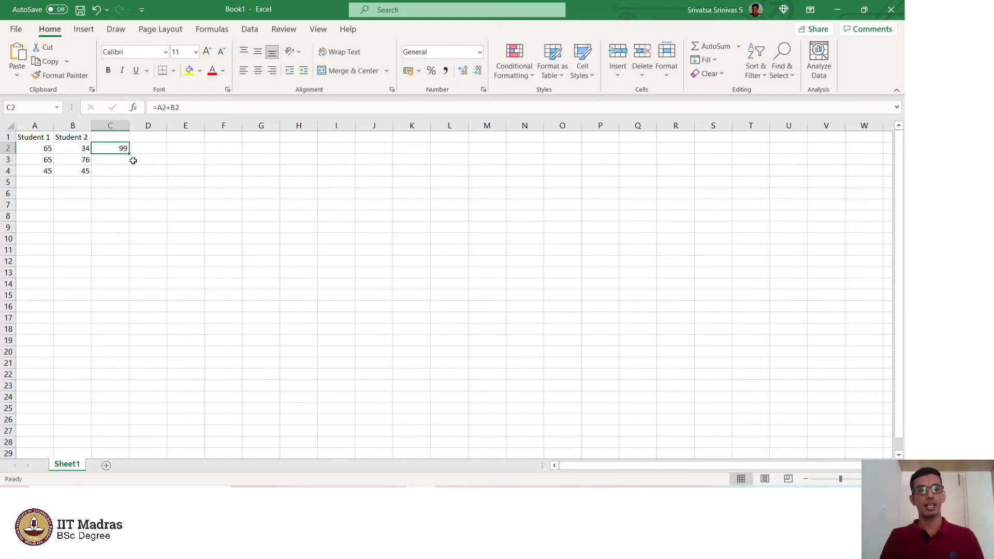
{"action": "left_click_drag", "start_coordinate": [129, 154], "coordinate": [127, 172]}
{"action": "left_click", "coordinate": [113, 158]}
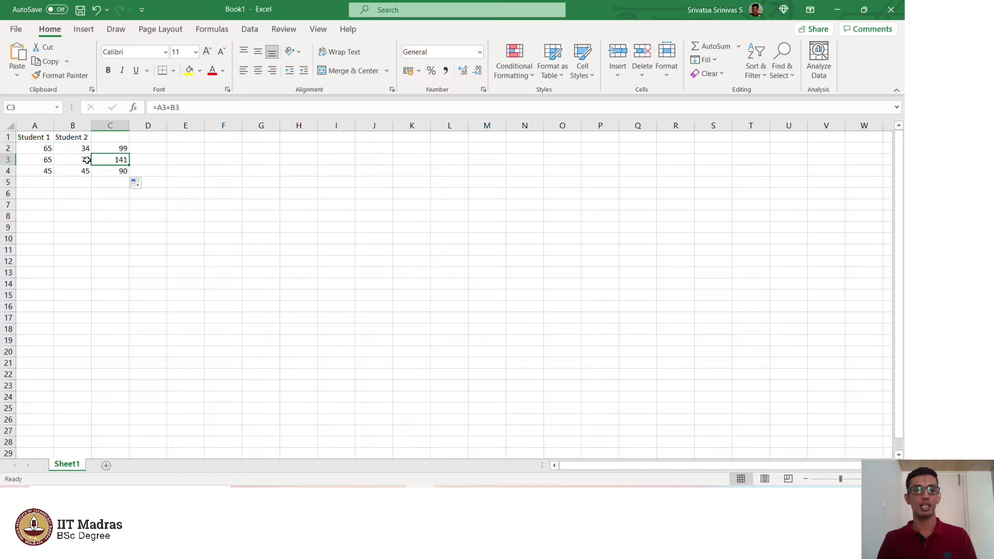
{"action": "left_click", "coordinate": [115, 170]}
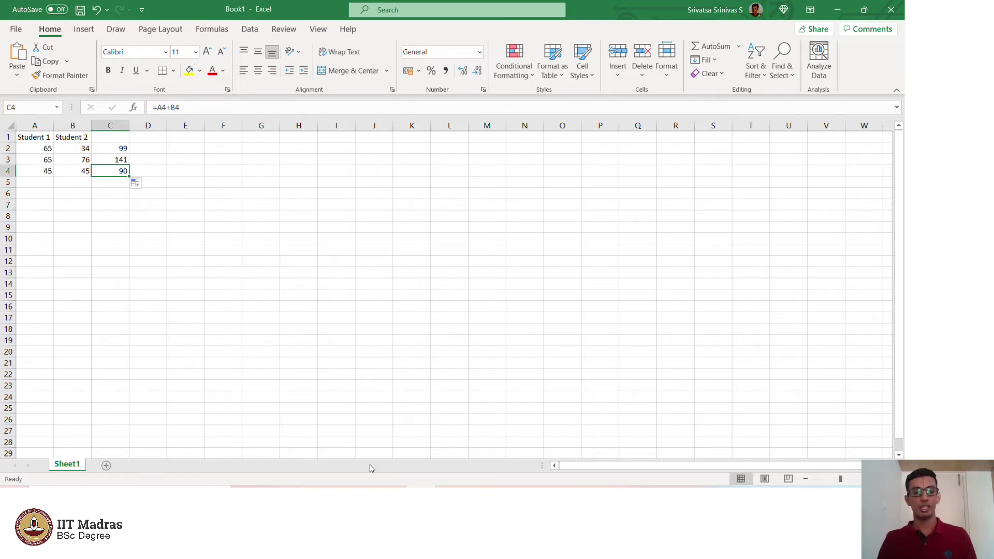
Step: In the Test sheet, enter the headers Student 1 in A1 and Student 2 in B1
{"action": "key", "text": "alt+Tab"}
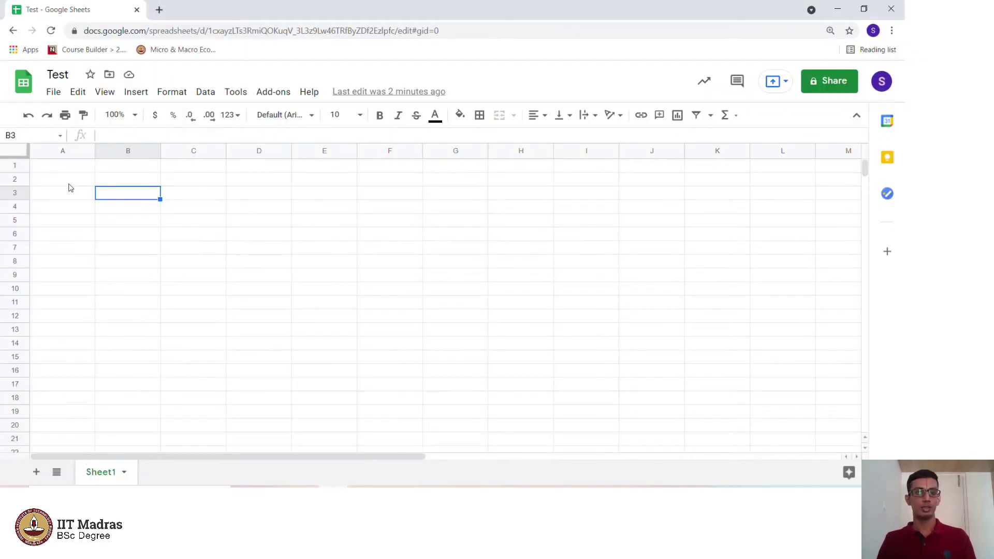
{"action": "left_click", "coordinate": [59, 166]}
{"action": "type", "text": "St"}
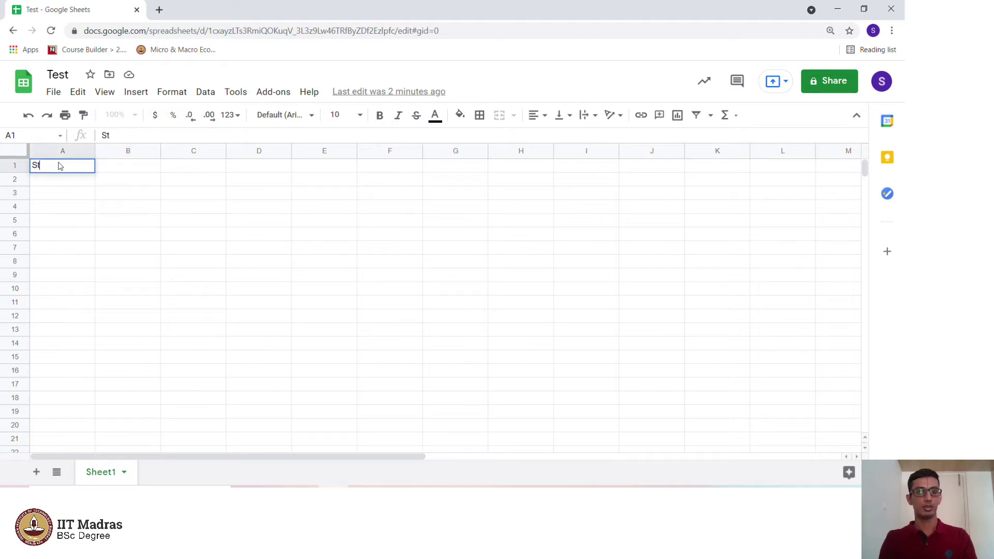
{"action": "type", "text": "udent"}
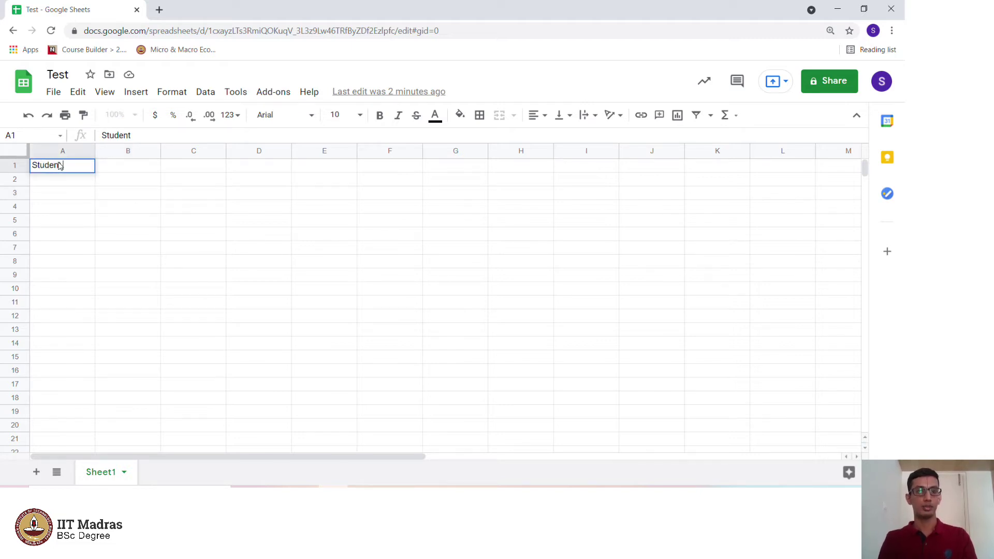
{"action": "type", "text": " 1"}
{"action": "key", "text": "Return"}
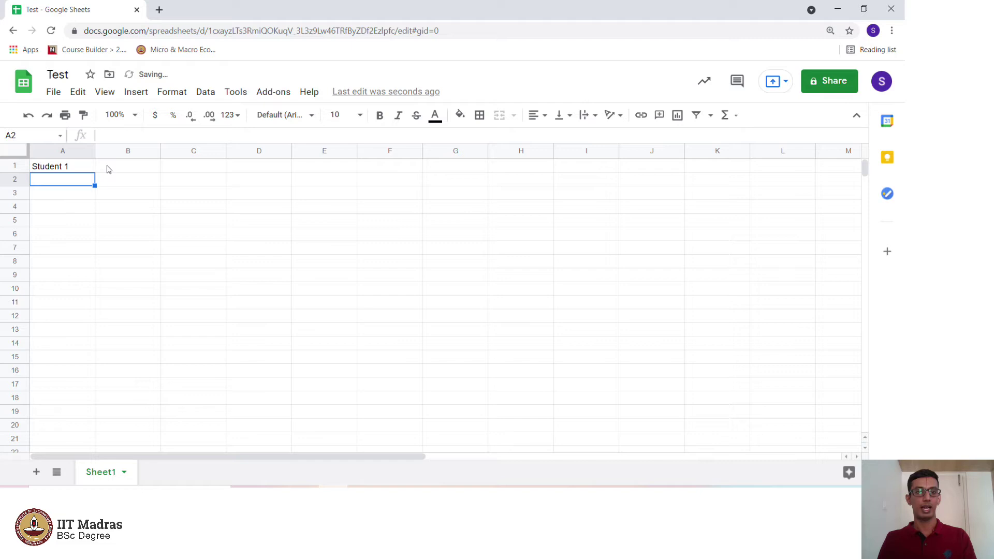
{"action": "left_click", "coordinate": [107, 168]}
{"action": "type", "text": "Stue"}
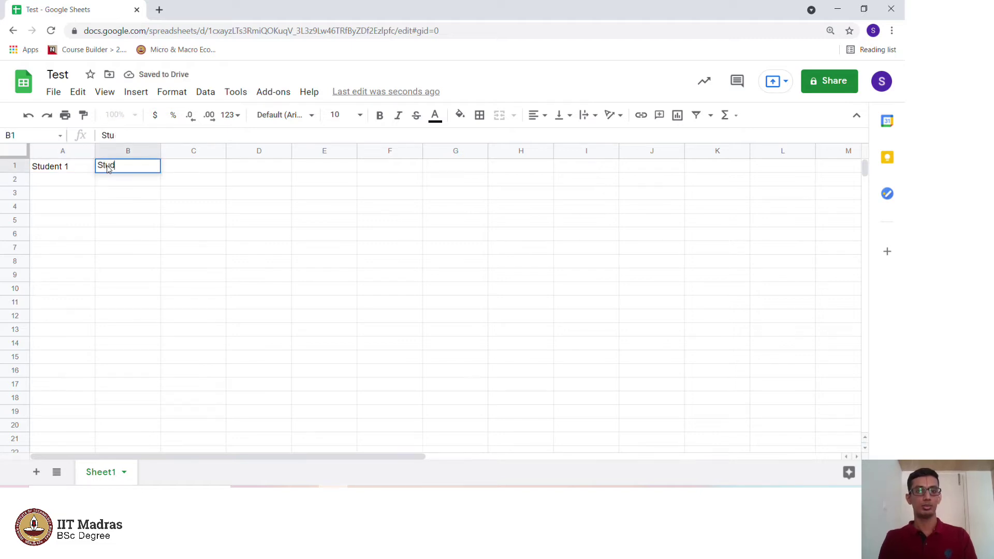
{"action": "type", "text": "dent 2"}
{"action": "key", "text": "Return"}
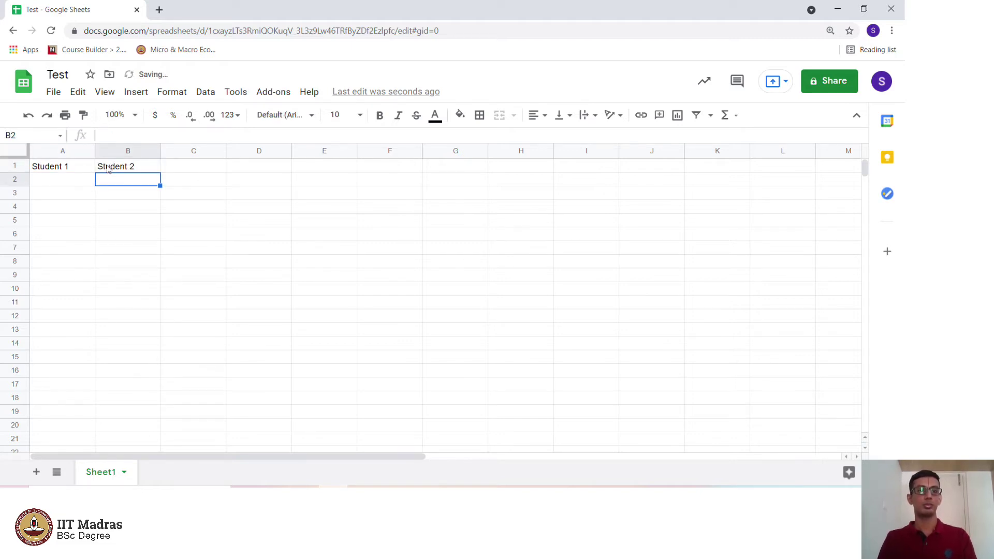
Step: Enter Student 1's marks 56, 65 and 76 in A2:A4
{"action": "left_click", "coordinate": [51, 182]}
{"action": "type", "text": "56"}
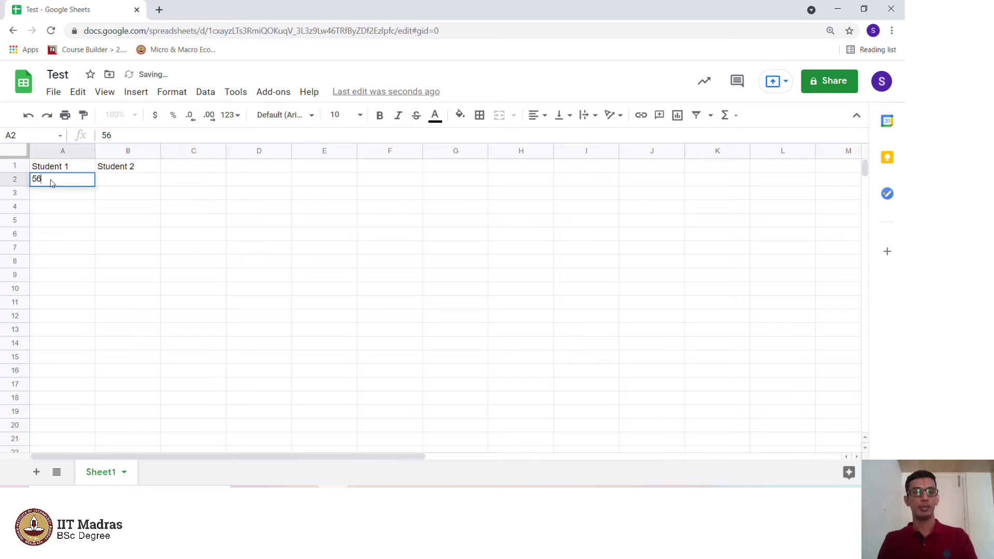
{"action": "key", "text": "Return"}
{"action": "type", "text": "65"}
{"action": "key", "text": "Return"}
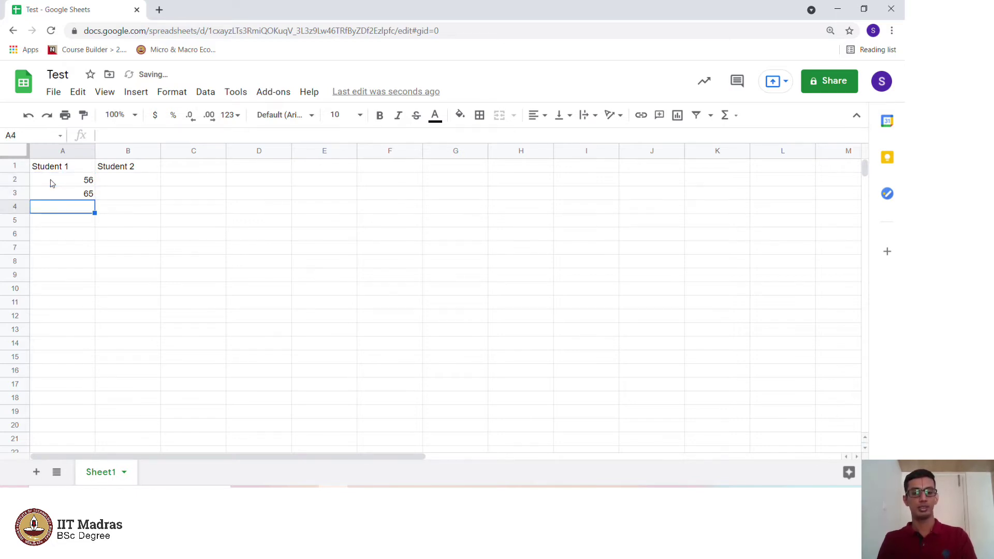
{"action": "type", "text": "76"}
{"action": "key", "text": "Return"}
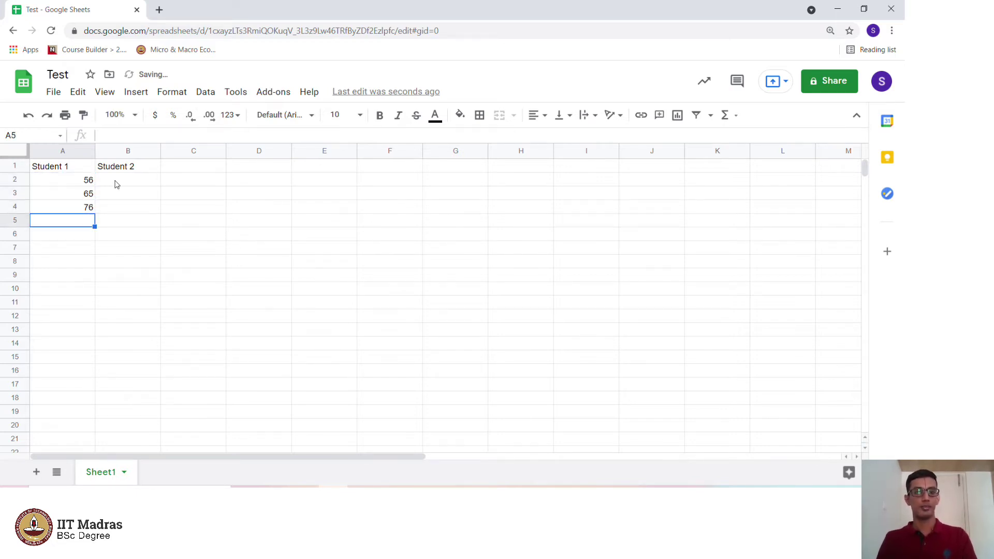
Step: Enter Student 2's marks 34, 56 and 32 in B2:B4
{"action": "left_click", "coordinate": [116, 185]}
{"action": "type", "text": "34"}
{"action": "key", "text": "Return"}
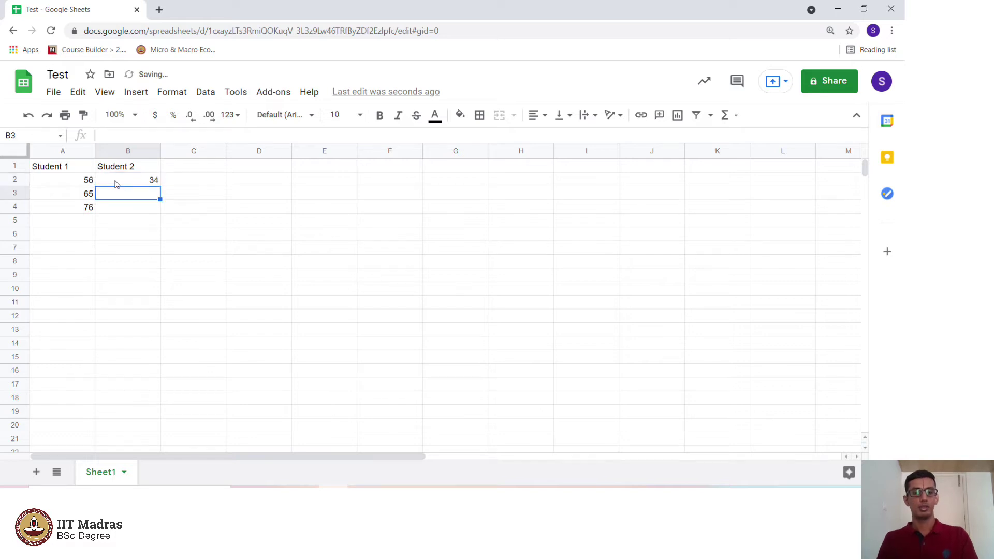
{"action": "type", "text": "56"}
{"action": "key", "text": "Return"}
{"action": "type", "text": "32"}
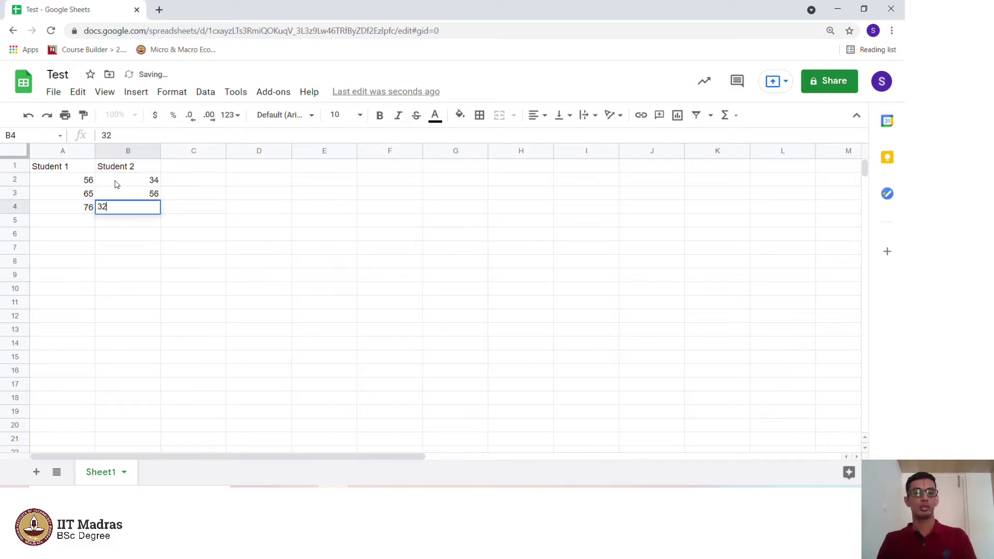
{"action": "left_click", "coordinate": [188, 185]}
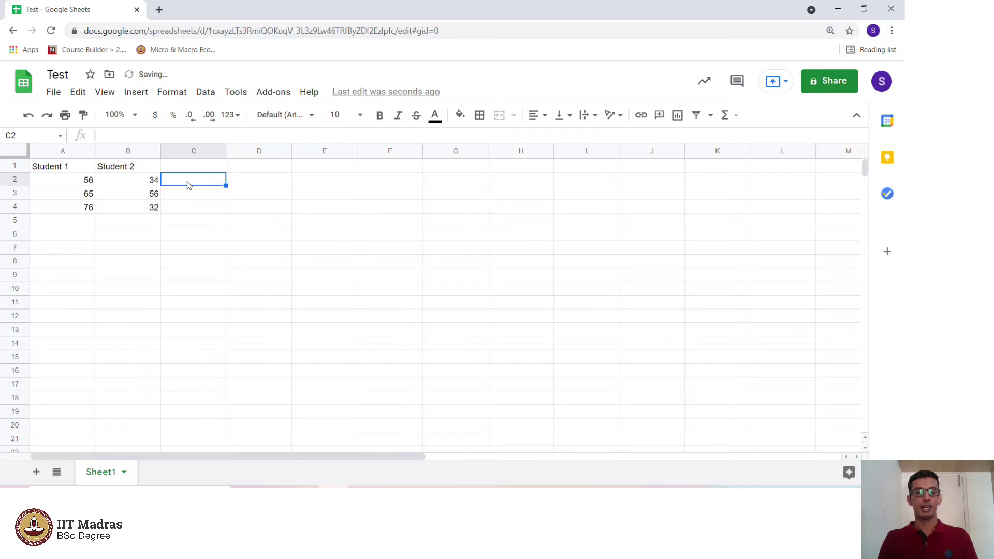
{"action": "type", "text": "="}
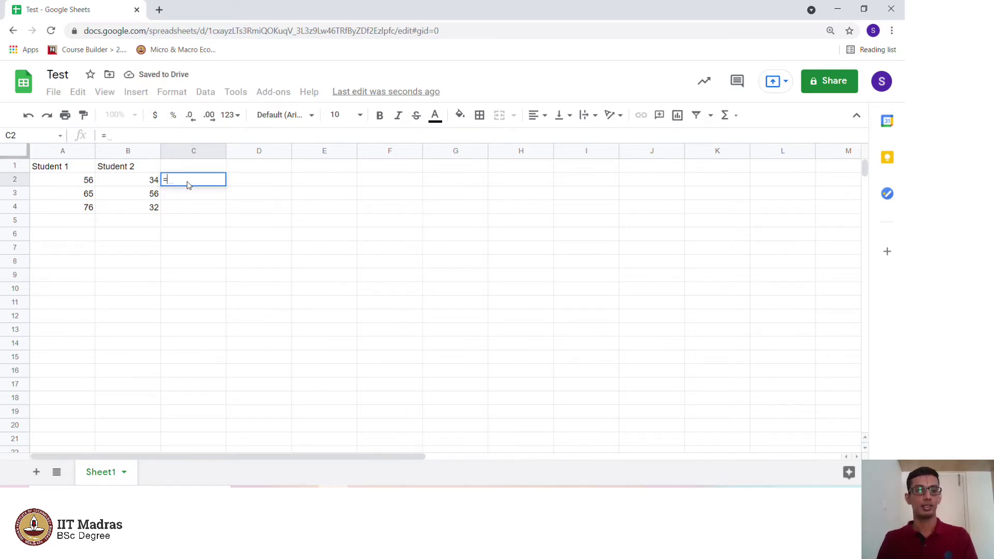
{"action": "left_click", "coordinate": [74, 184]}
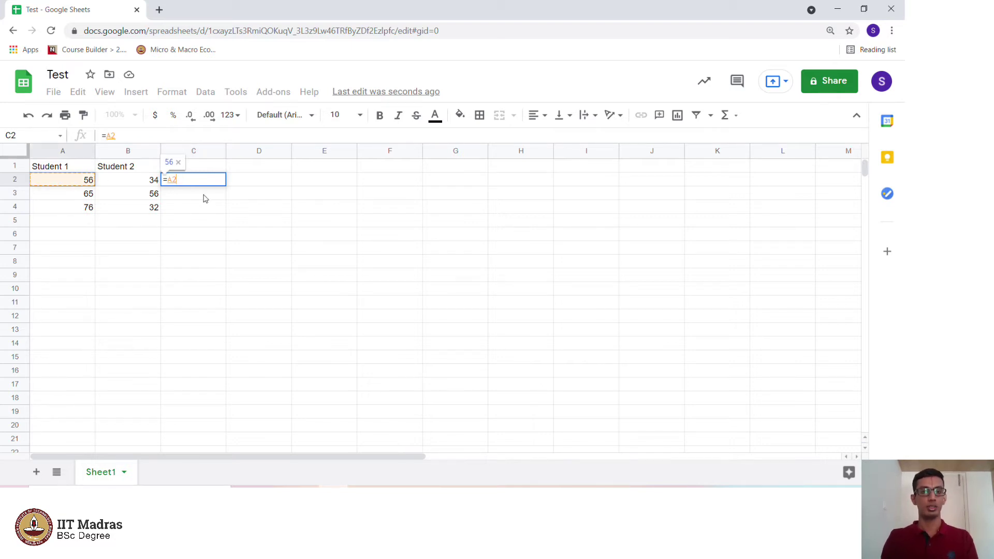
{"action": "type", "text": "+"}
{"action": "left_click", "coordinate": [146, 182]}
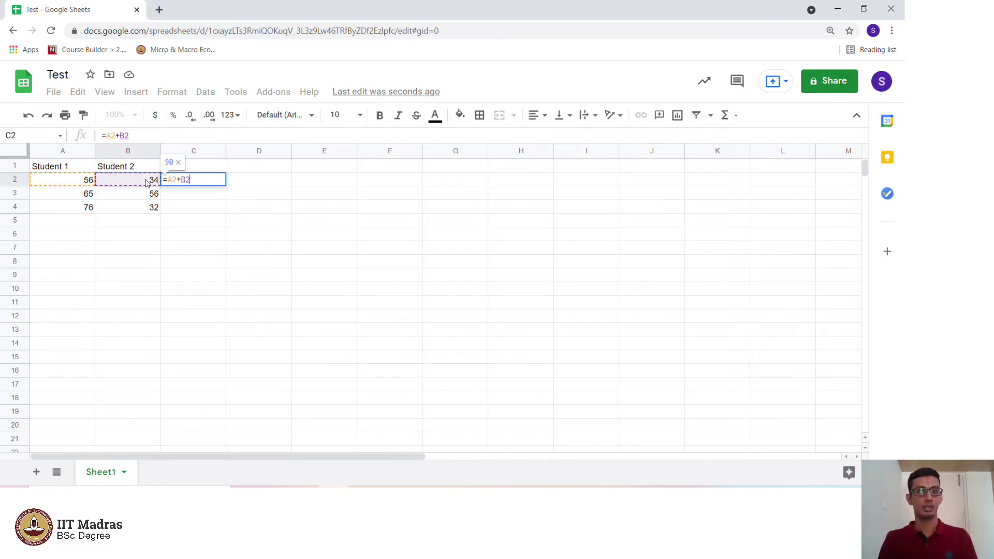
{"action": "key", "text": "Return"}
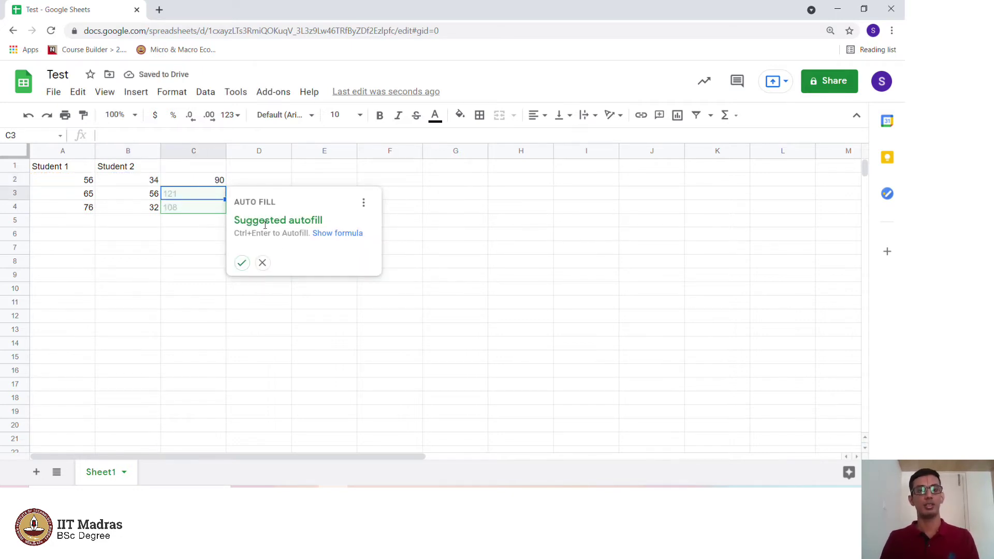
{"action": "left_click", "coordinate": [242, 263]}
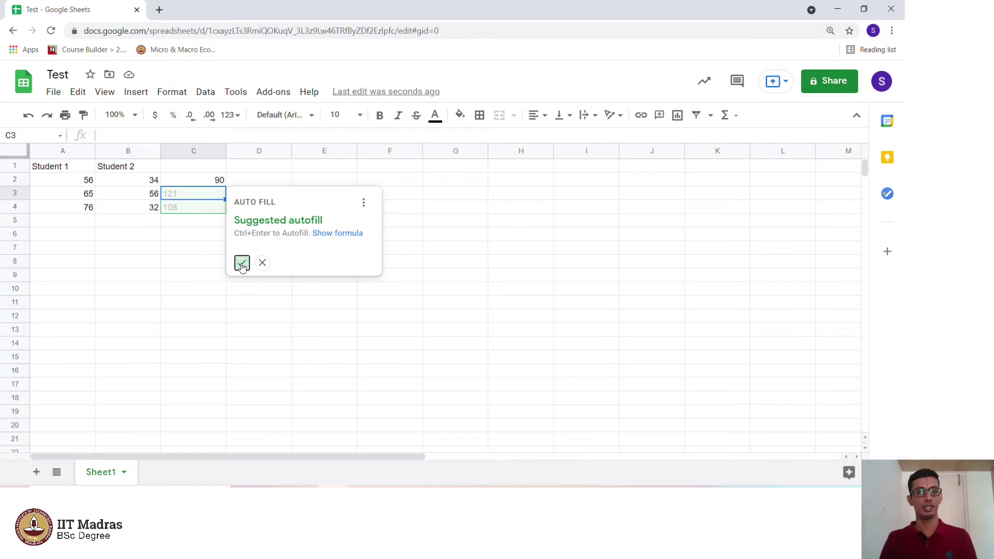
{"action": "left_click", "coordinate": [204, 182]}
{"action": "left_click_drag", "start_coordinate": [227, 186], "coordinate": [229, 210]}
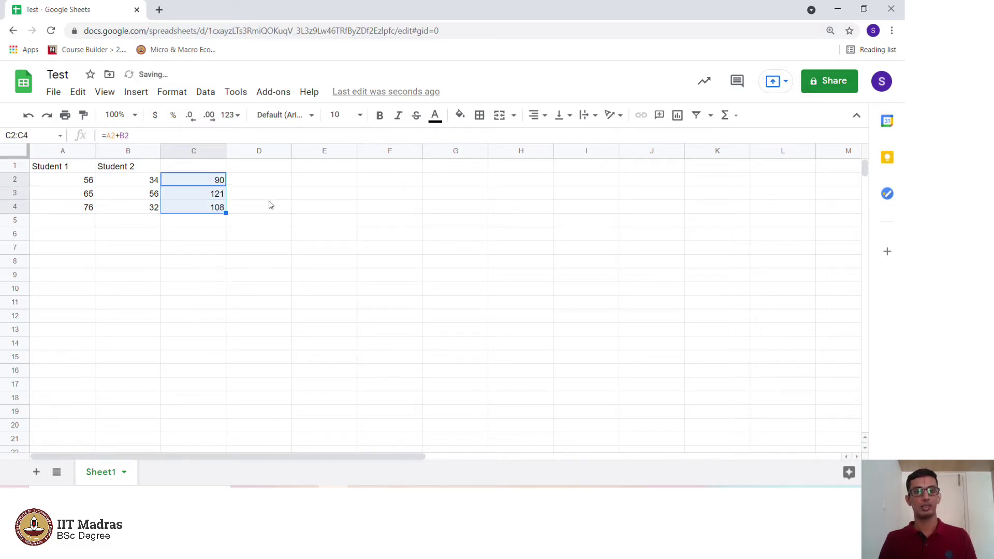
{"action": "left_click", "coordinate": [214, 197]}
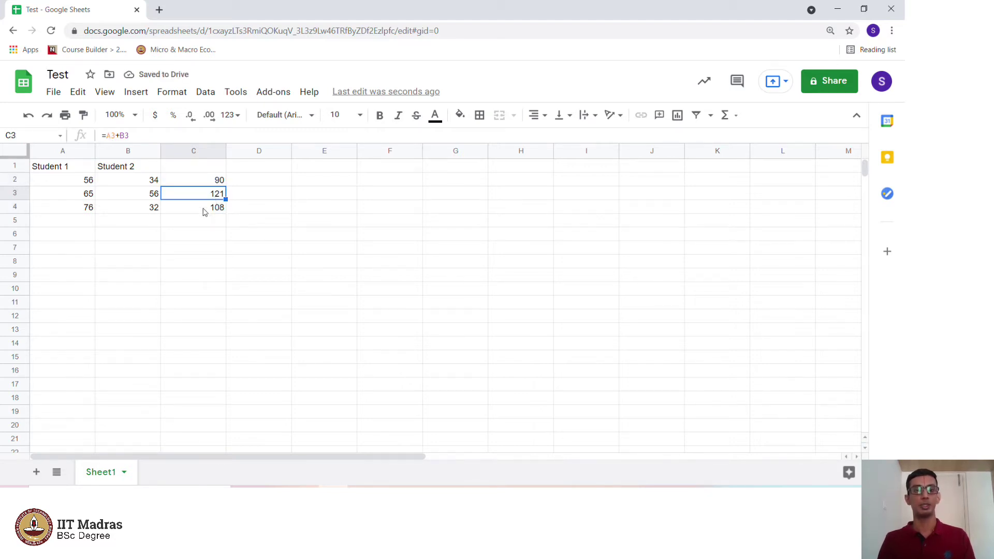
{"action": "key", "text": "Left"}
{"action": "key", "text": "Left"}
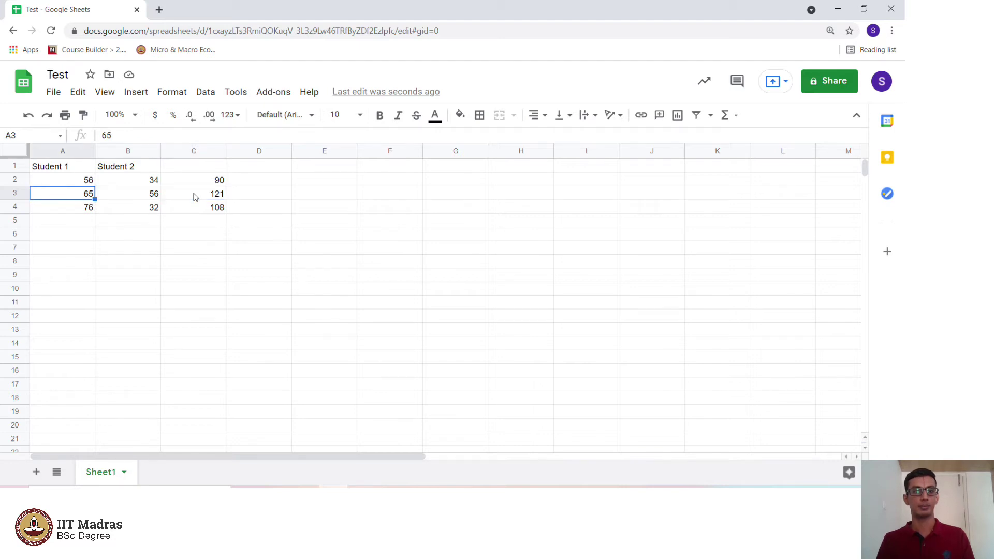
{"action": "key", "text": "Right"}
{"action": "key", "text": "Right"}
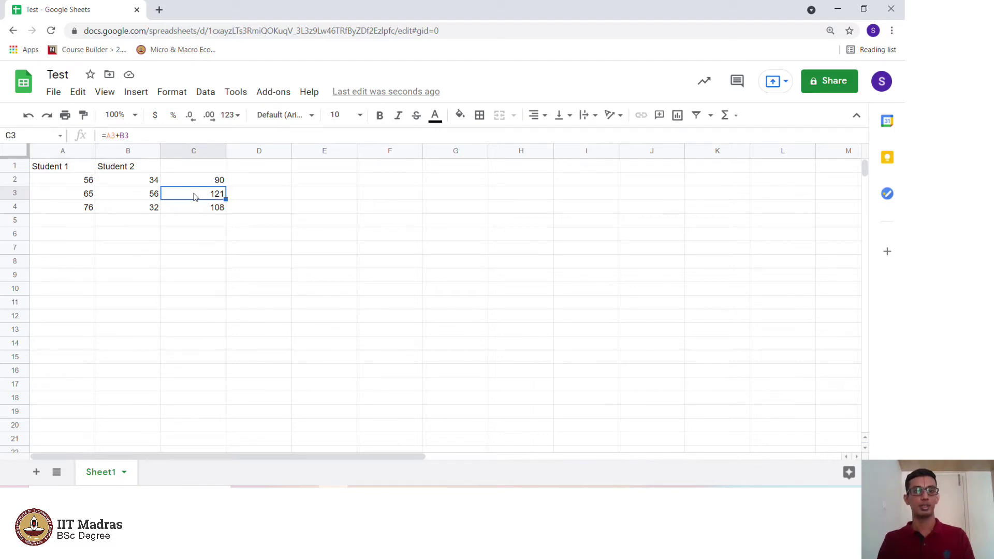
{"action": "key", "text": "Down"}
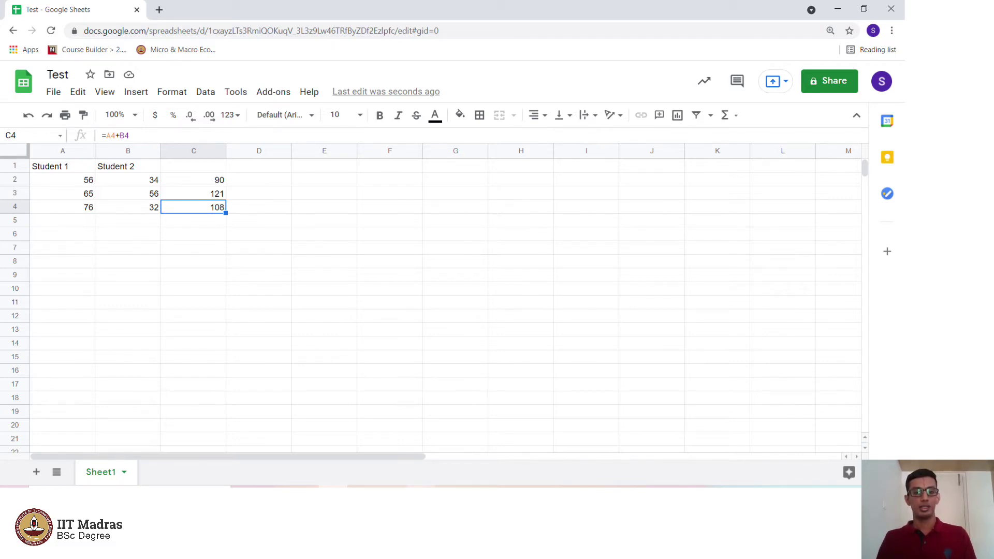
Step: Back in Excel, enter the difference formula =A2-B2 in D2, giving 31
{"action": "left_click", "coordinate": [421, 549]}
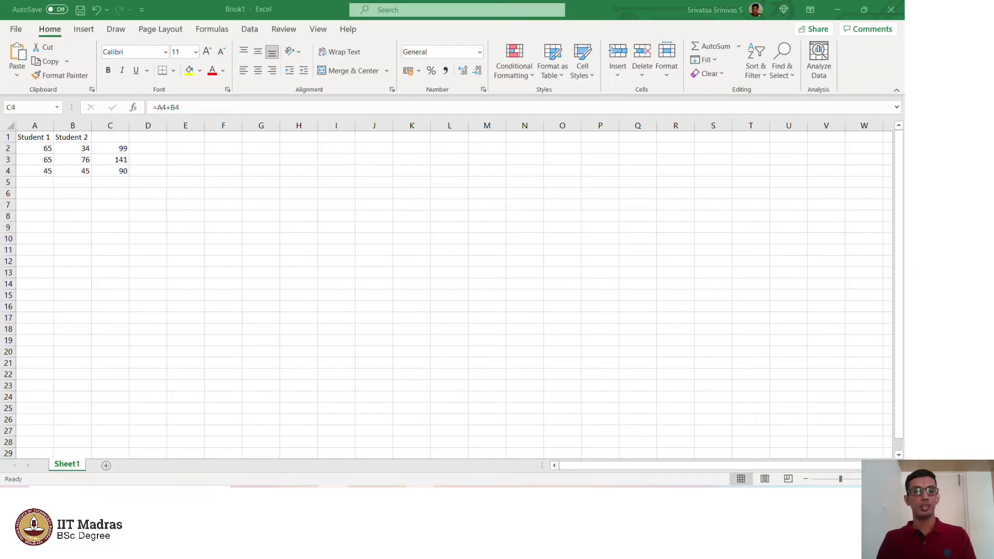
{"action": "left_click", "coordinate": [149, 148]}
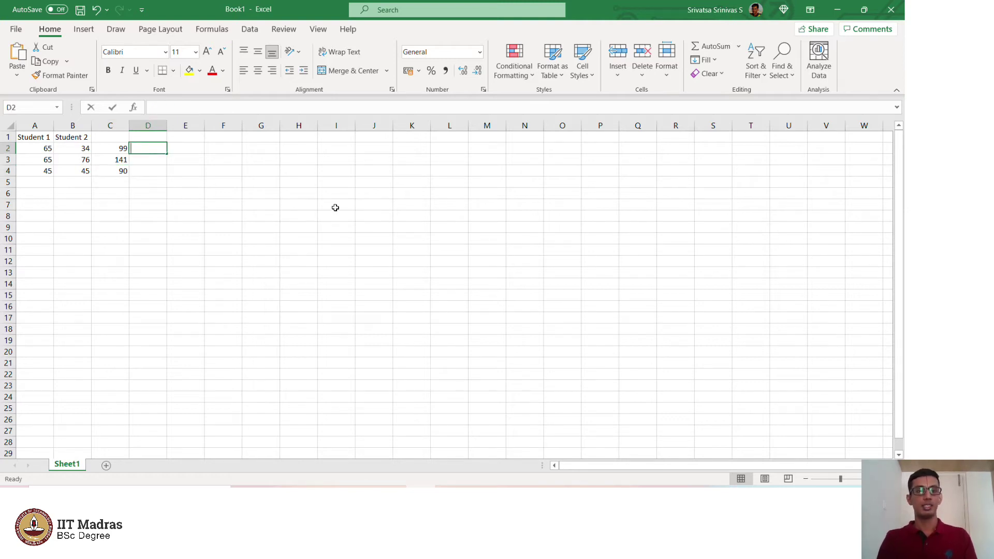
{"action": "type", "text": "="}
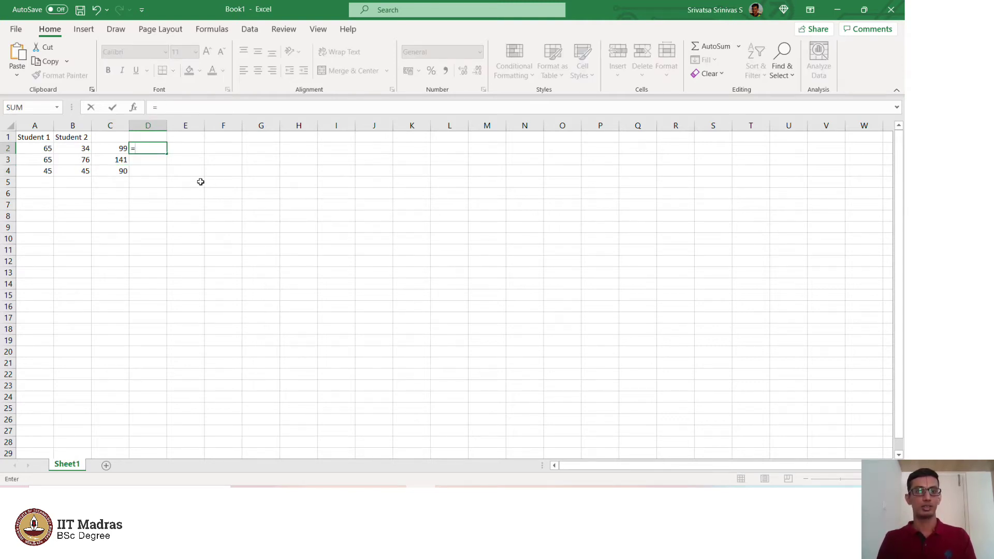
{"action": "left_click", "coordinate": [45, 148]}
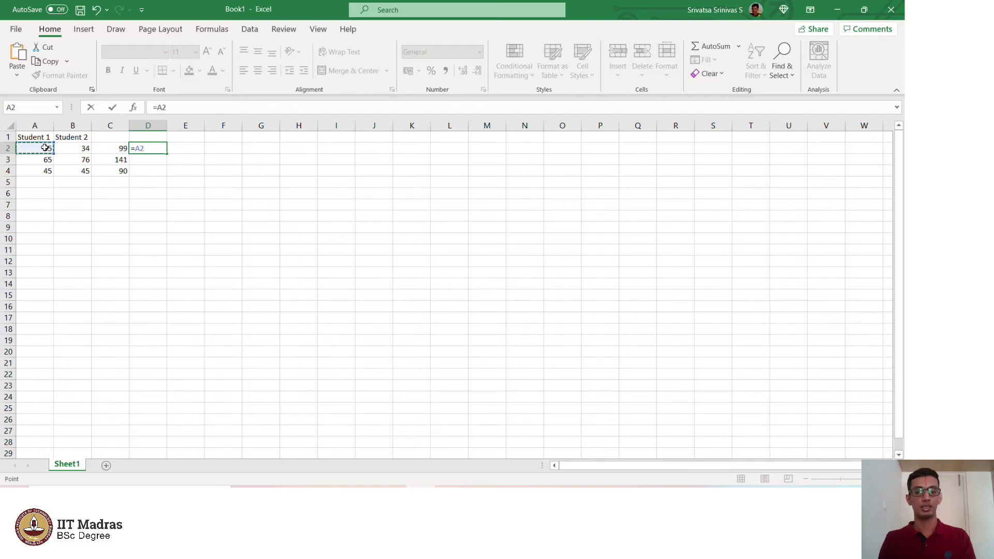
{"action": "type", "text": "-"}
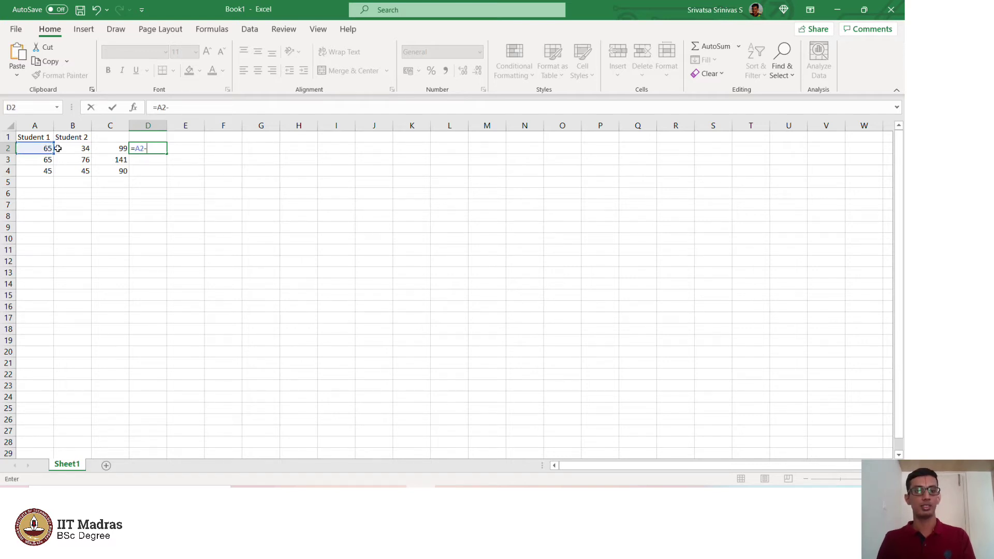
{"action": "left_click", "coordinate": [75, 149]}
{"action": "key", "text": "Return"}
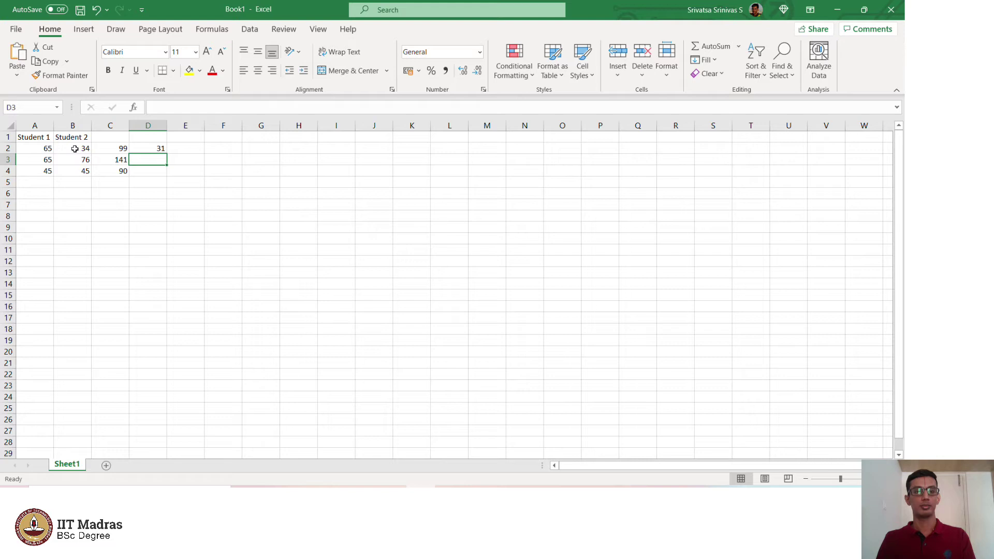
Step: Fill the D2 difference formula down to D4, giving -11 and 0
{"action": "left_click", "coordinate": [153, 148]}
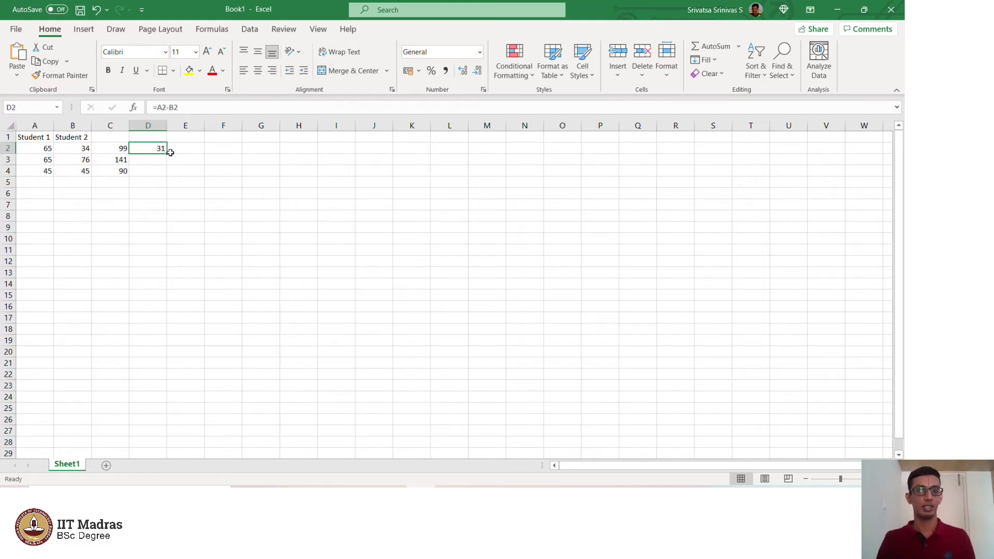
{"action": "left_click_drag", "start_coordinate": [165, 154], "coordinate": [165, 174]}
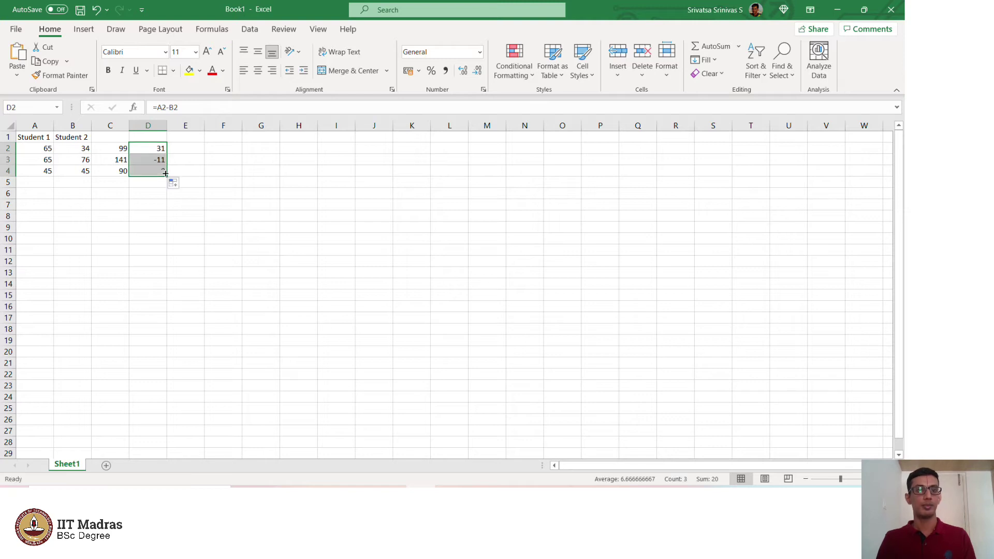
{"action": "left_click", "coordinate": [44, 160]}
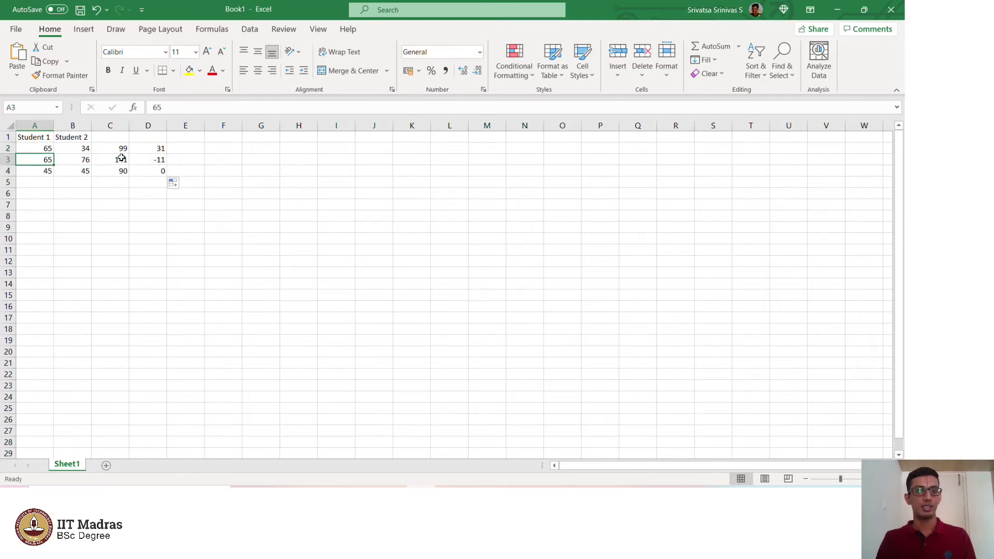
{"action": "left_click", "coordinate": [157, 162]}
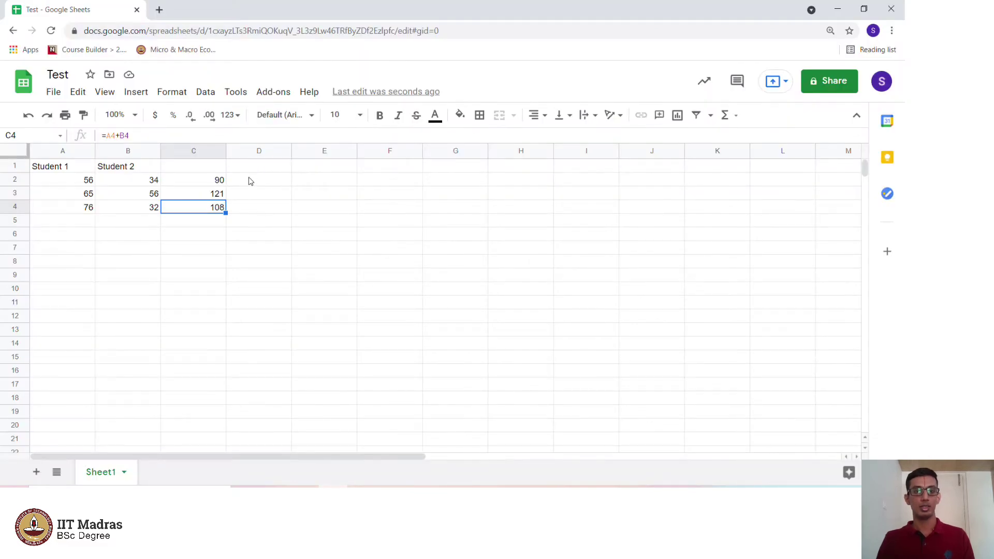
Step: Enter the difference formula =A2-B2 in D2 of the Test sheet, giving 22
{"action": "left_click", "coordinate": [249, 181]}
{"action": "type", "text": "="}
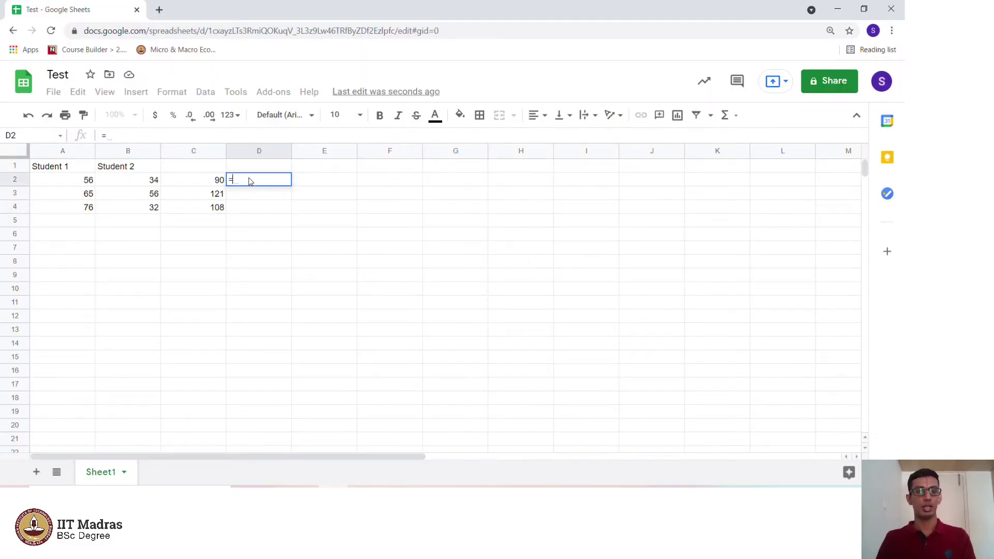
{"action": "left_click", "coordinate": [73, 180]}
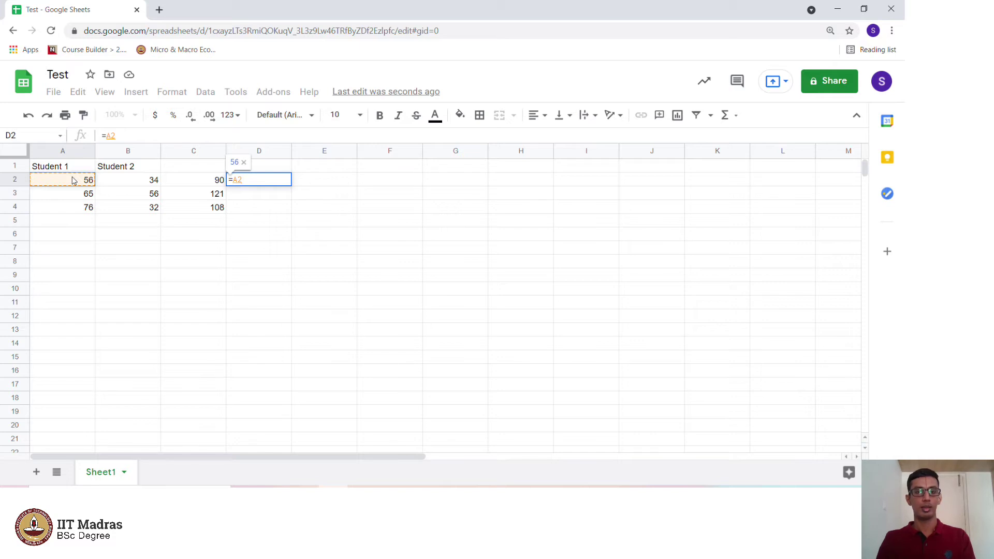
{"action": "type", "text": "-"}
{"action": "left_click", "coordinate": [144, 180]}
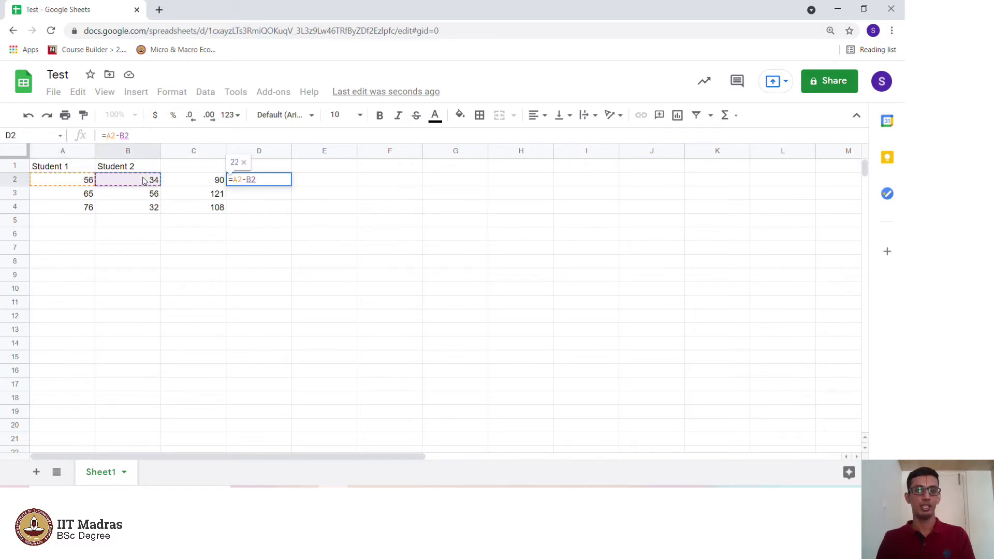
{"action": "key", "text": "Return"}
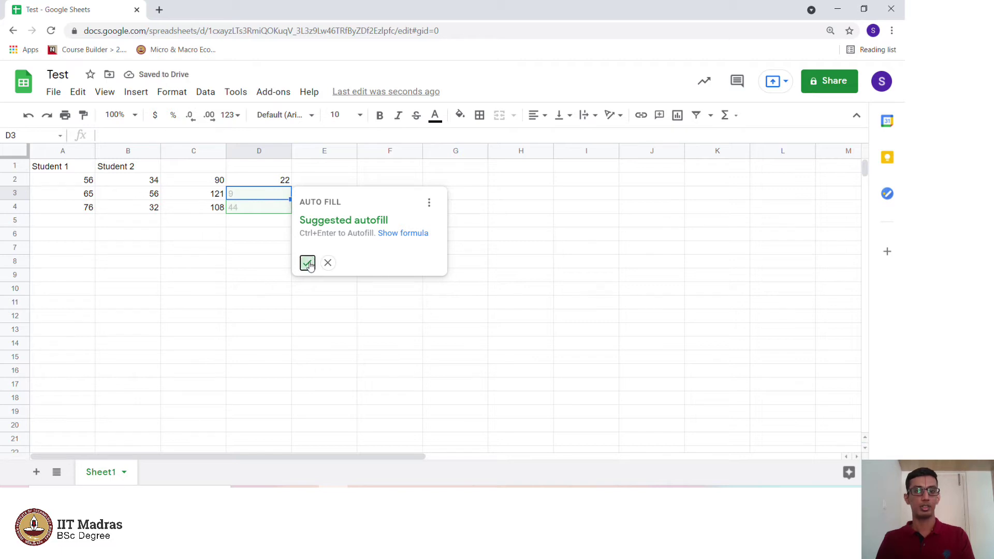
Step: Accept the suggested autofill so D3:D4 show 9 and 44, then begin =sum( in C2
{"action": "left_click", "coordinate": [307, 263]}
{"action": "left_click", "coordinate": [269, 182]}
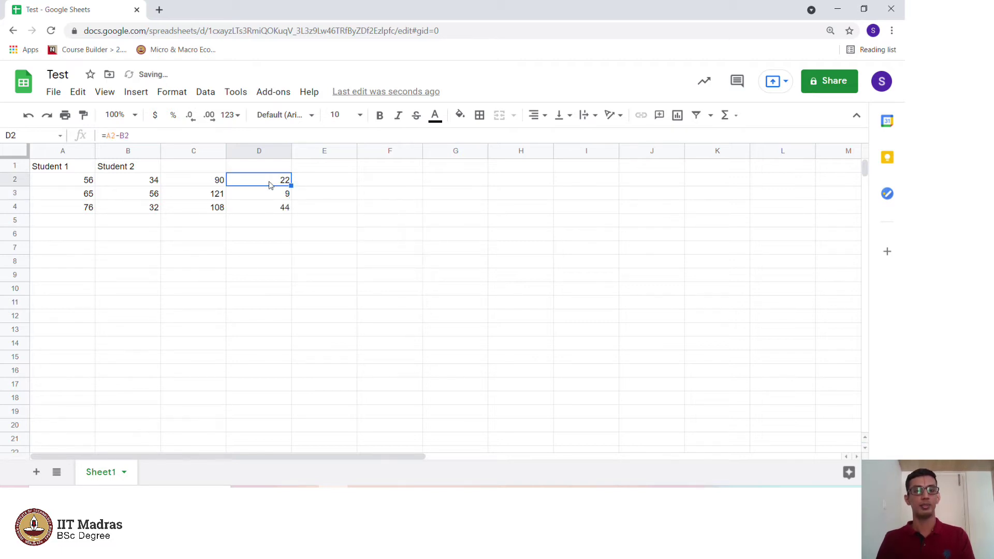
{"action": "key", "text": "Down"}
{"action": "key", "text": "Down"}
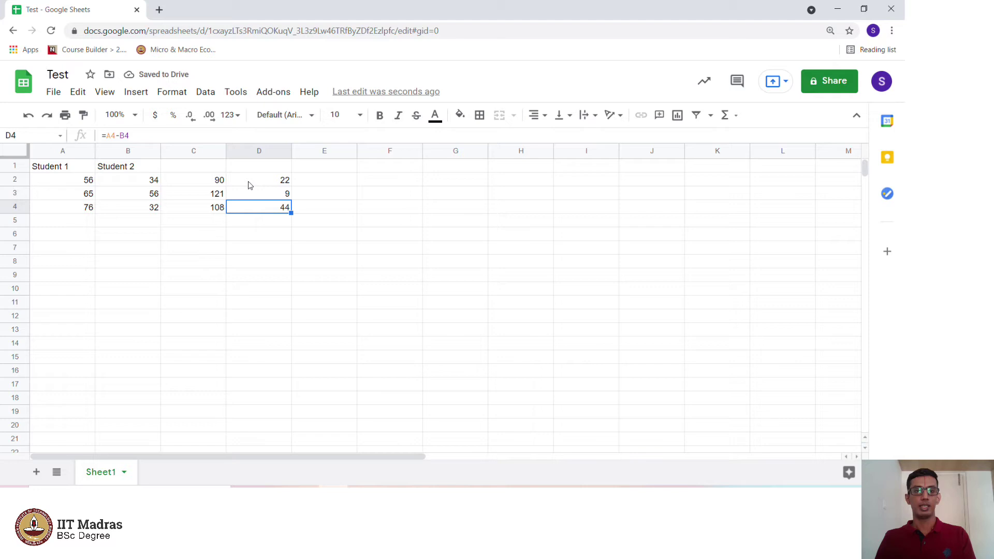
{"action": "left_click", "coordinate": [217, 180]}
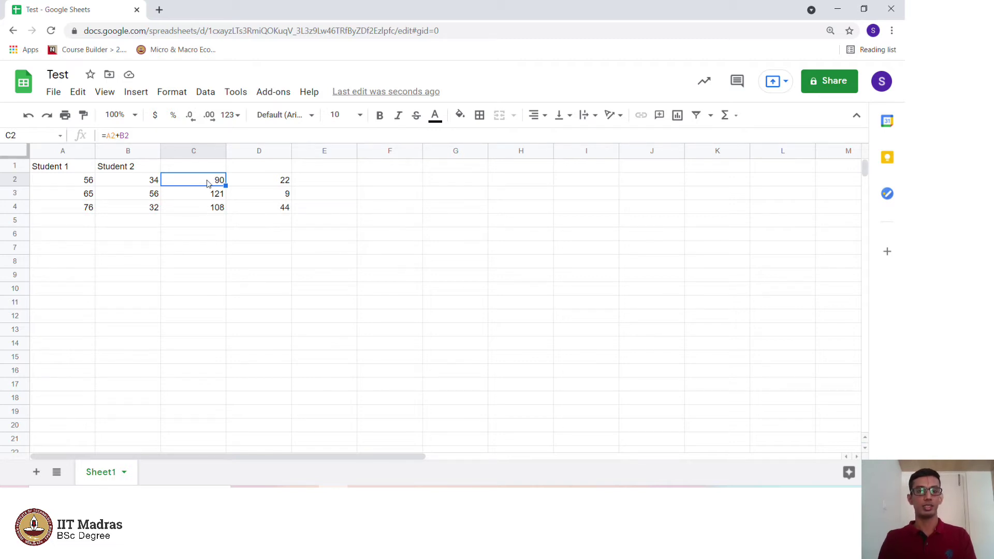
{"action": "type", "text": "=sum"}
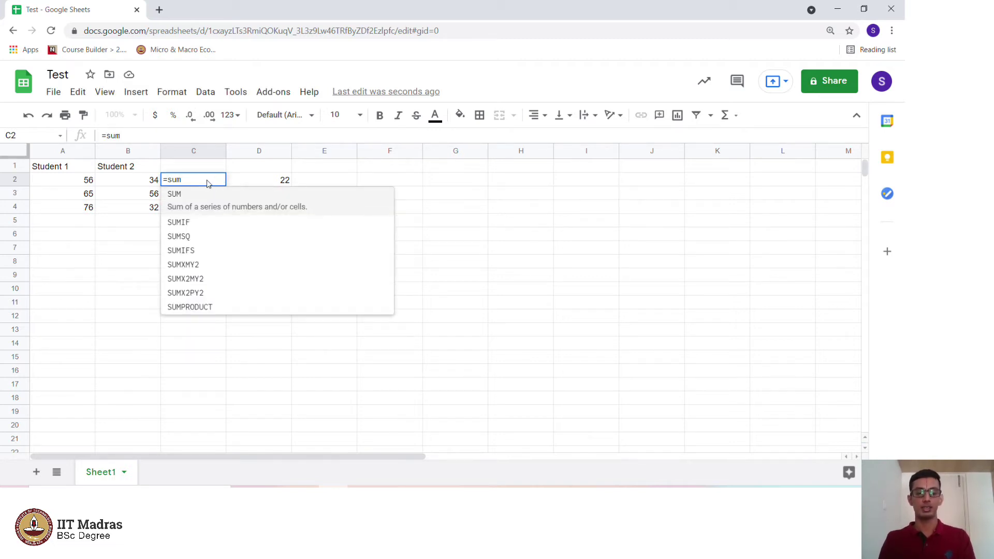
{"action": "type", "text": "("}
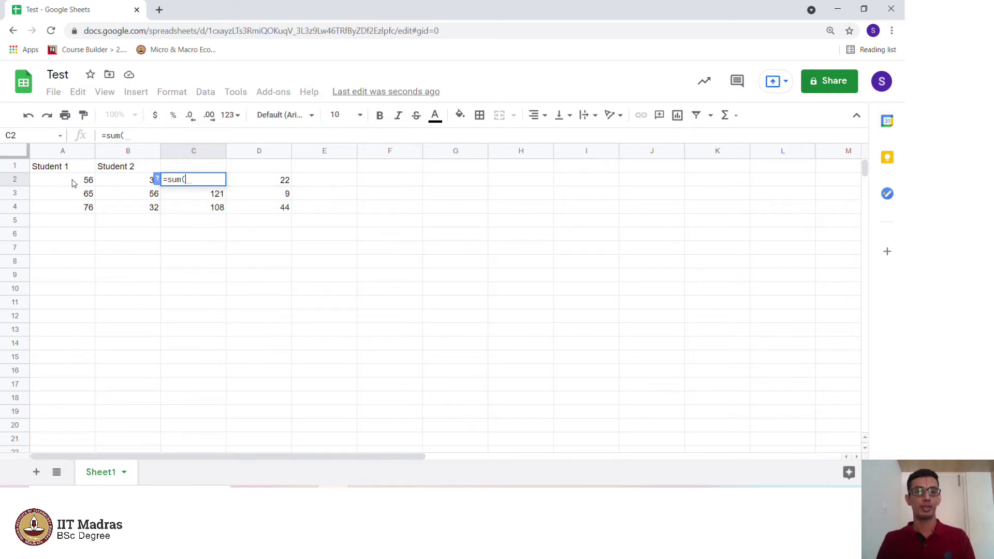
Step: Complete C2 as =sum(A2:B2) and fill it down to C4
{"action": "left_click_drag", "start_coordinate": [73, 183], "coordinate": [119, 183]}
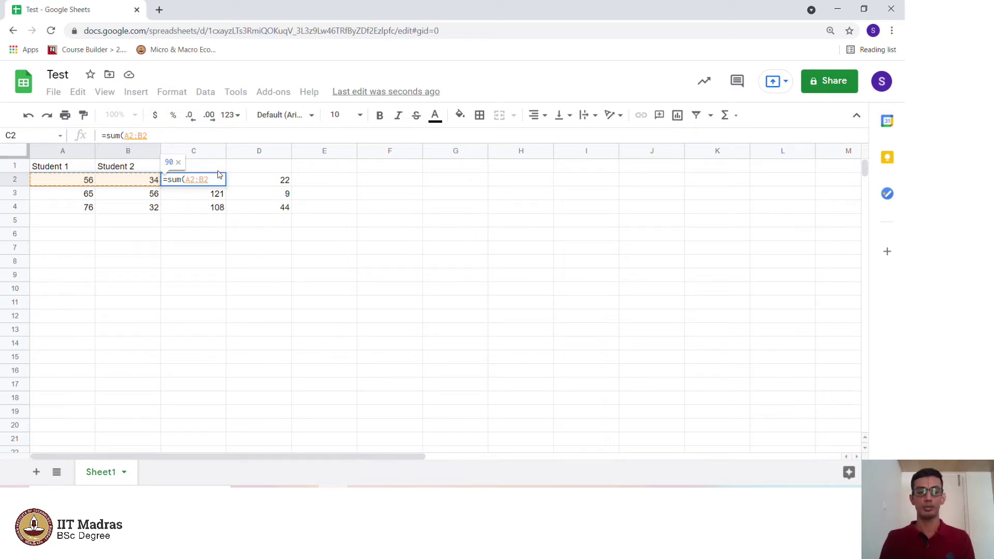
{"action": "type", "text": ")"}
{"action": "key", "text": "Return"}
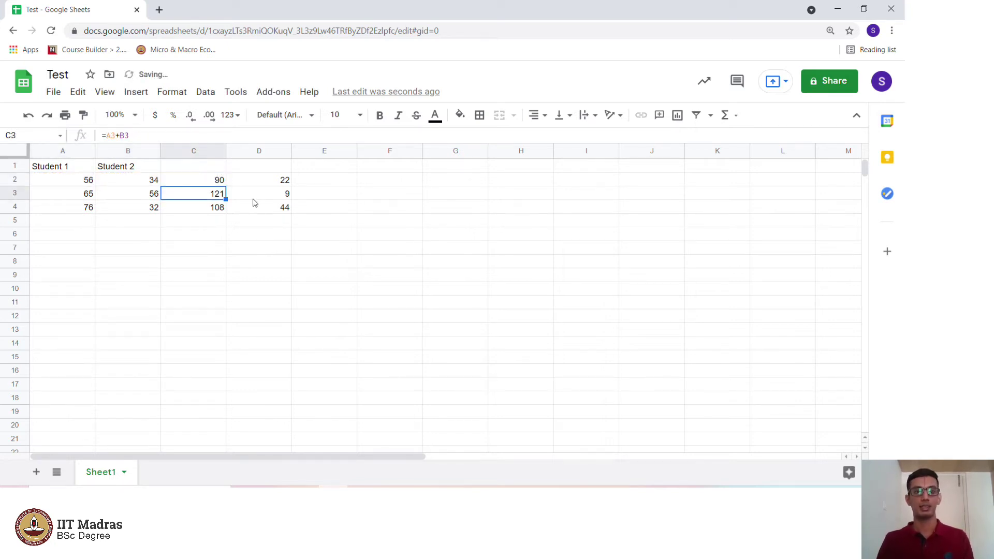
{"action": "left_click", "coordinate": [218, 184]}
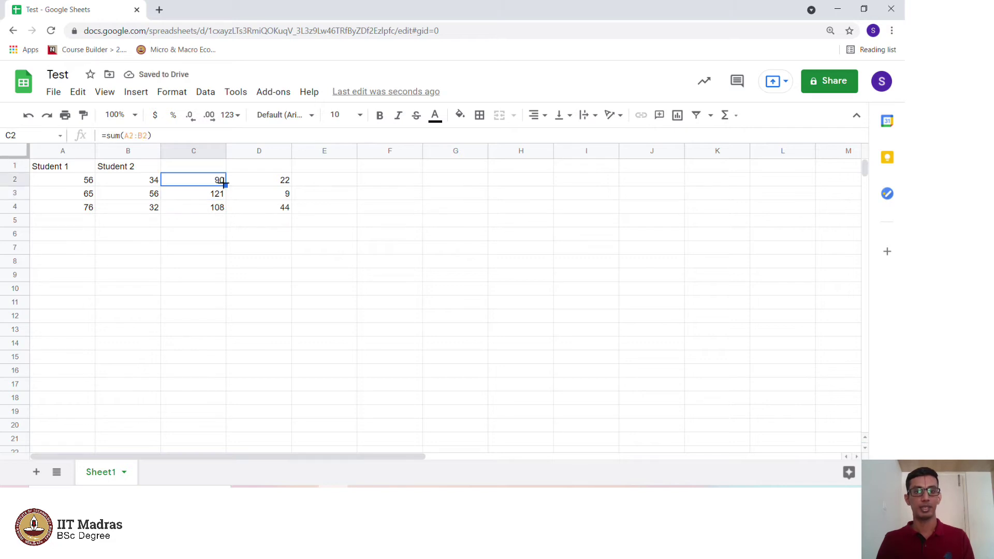
{"action": "left_click_drag", "start_coordinate": [225, 186], "coordinate": [224, 210]}
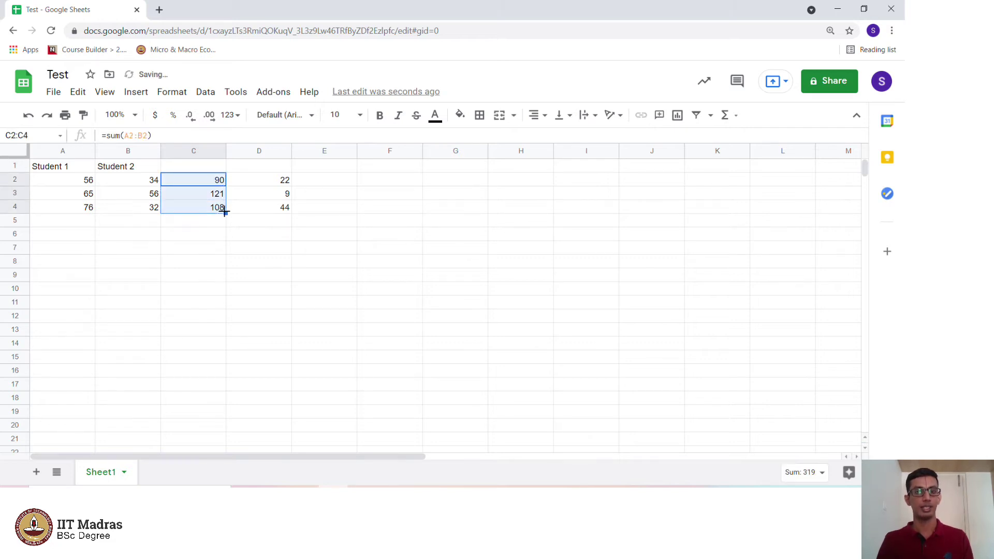
{"action": "left_click", "coordinate": [208, 197]}
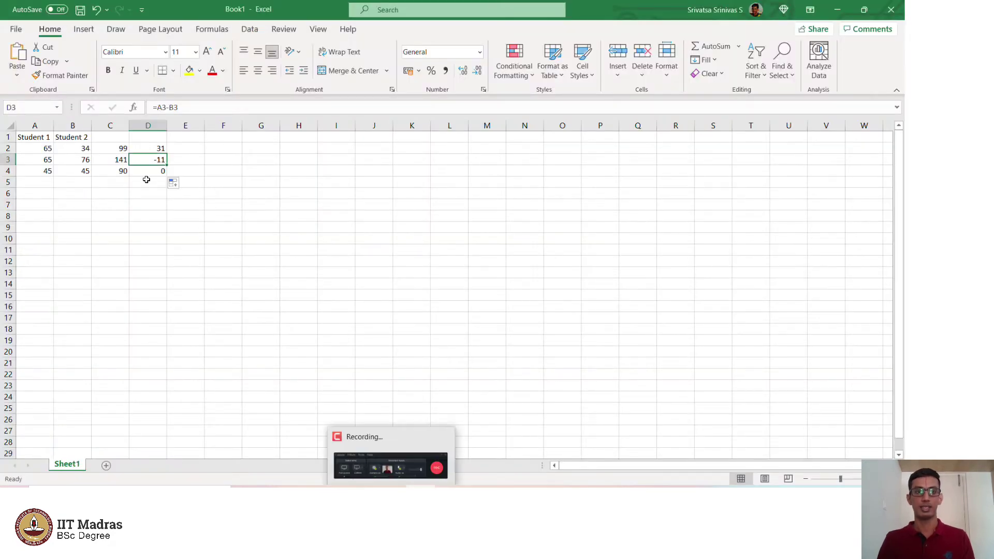
Step: Enter =SUM(A2:B2) in C2 to total row 2's marks (99)
{"action": "left_click", "coordinate": [118, 149]}
{"action": "type", "text": "=s"}
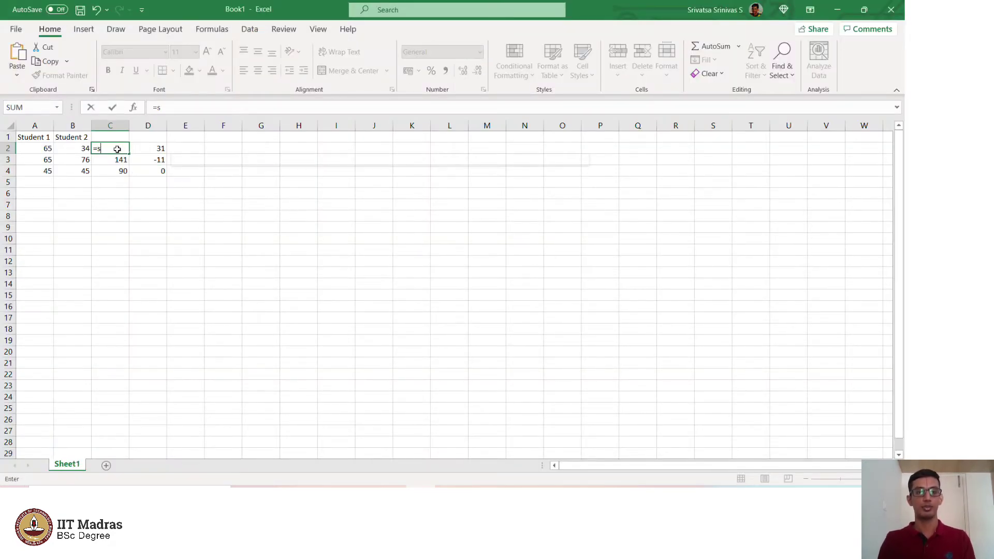
{"action": "type", "text": "um("}
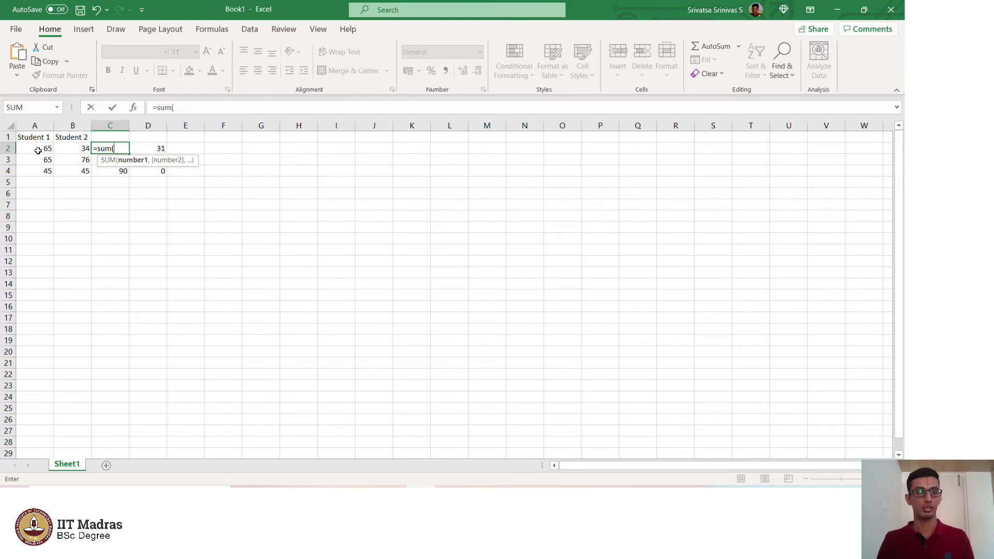
{"action": "left_click", "coordinate": [55, 150]}
{"action": "left_click_drag", "start_coordinate": [54, 150], "coordinate": [70, 150]}
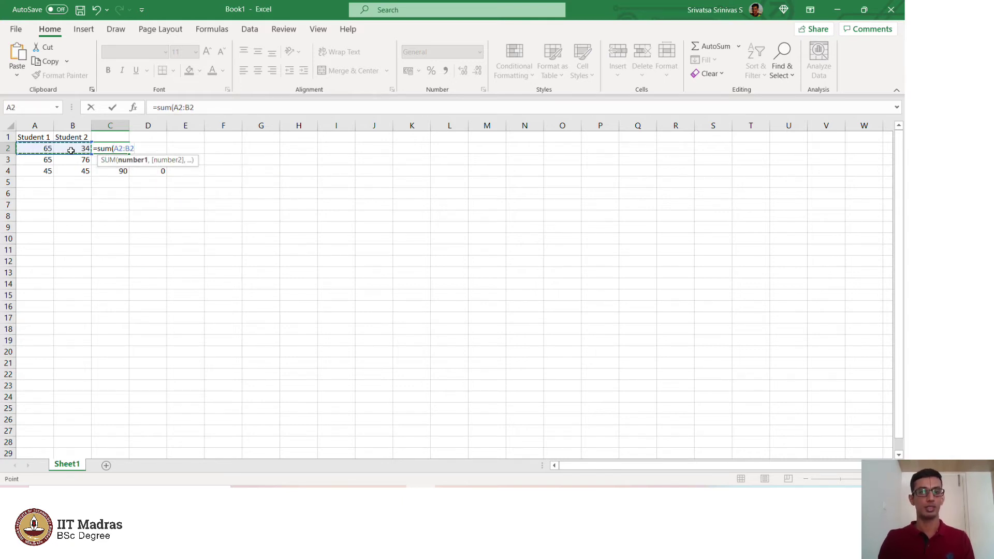
{"action": "type", "text": ")"}
{"action": "key", "text": "Return"}
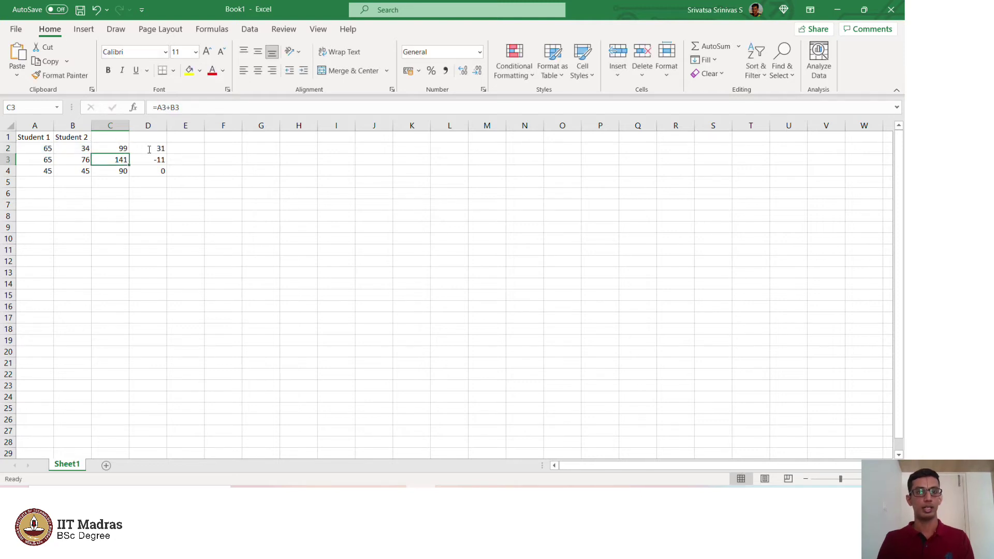
Step: Fill the C2 total formula down to C4, giving 141 and 90
{"action": "left_click", "coordinate": [117, 149]}
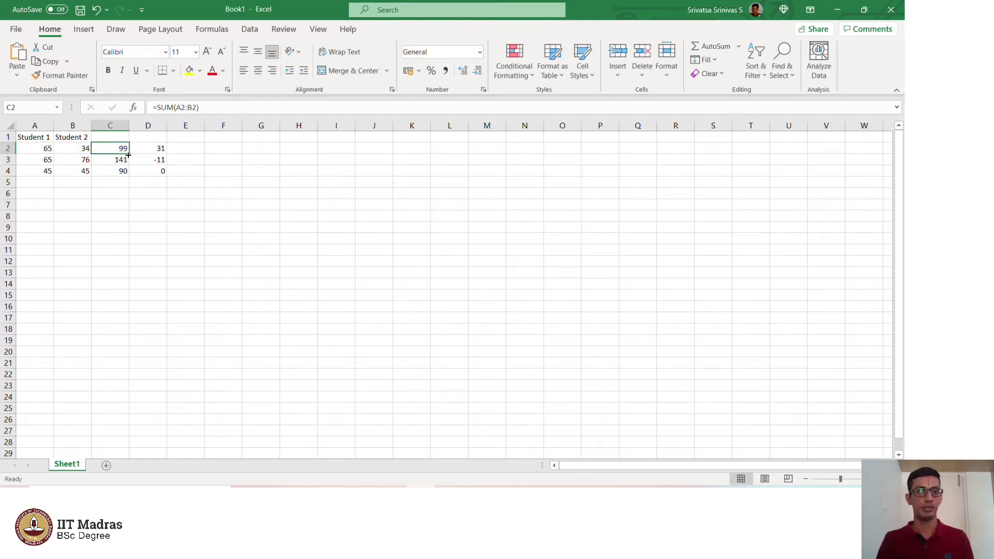
{"action": "left_click_drag", "start_coordinate": [128, 155], "coordinate": [128, 172]}
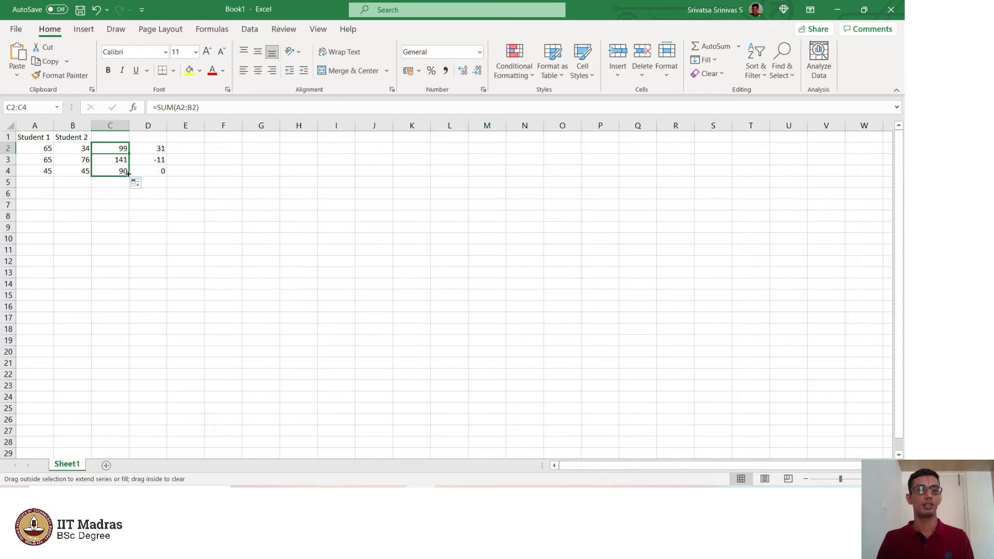
{"action": "left_click", "coordinate": [175, 196]}
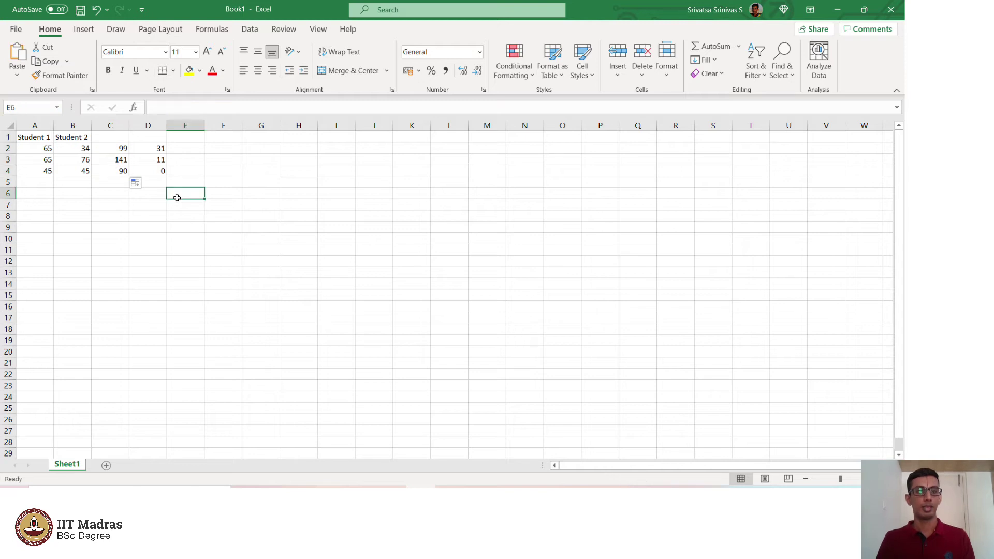
Step: Enter =A2/B2 in E2 to divide the marks (1.911765)
{"action": "left_click", "coordinate": [178, 149]}
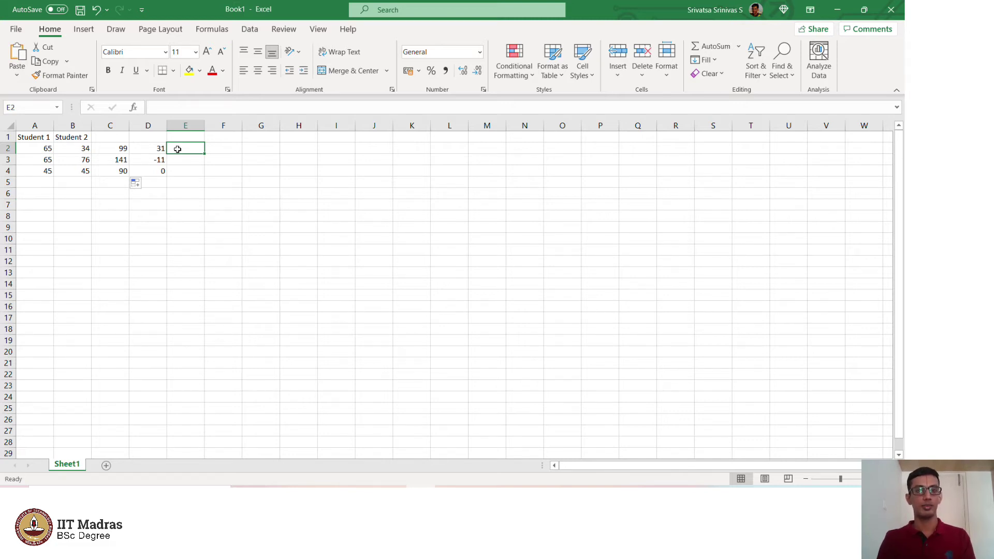
{"action": "type", "text": "="}
{"action": "left_click", "coordinate": [41, 149]}
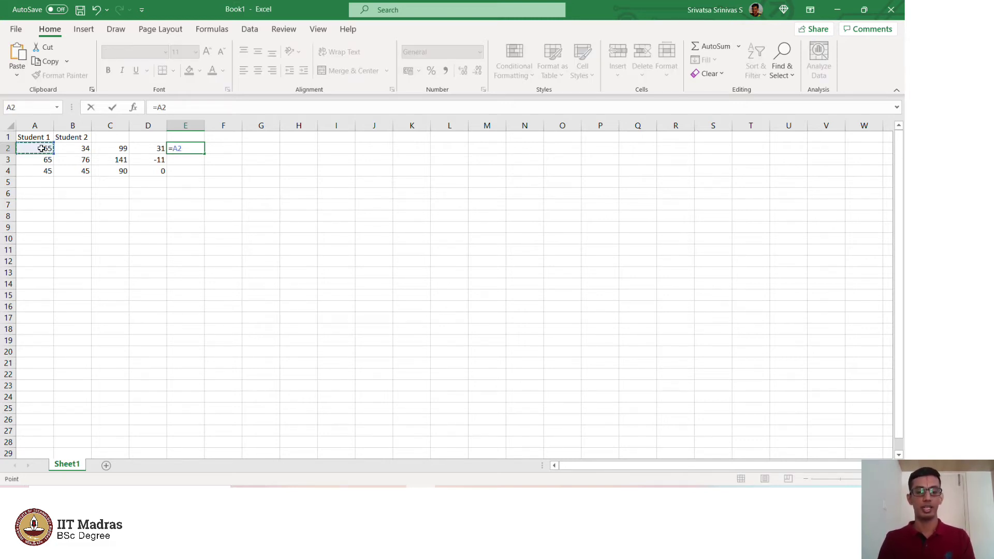
{"action": "type", "text": "/"}
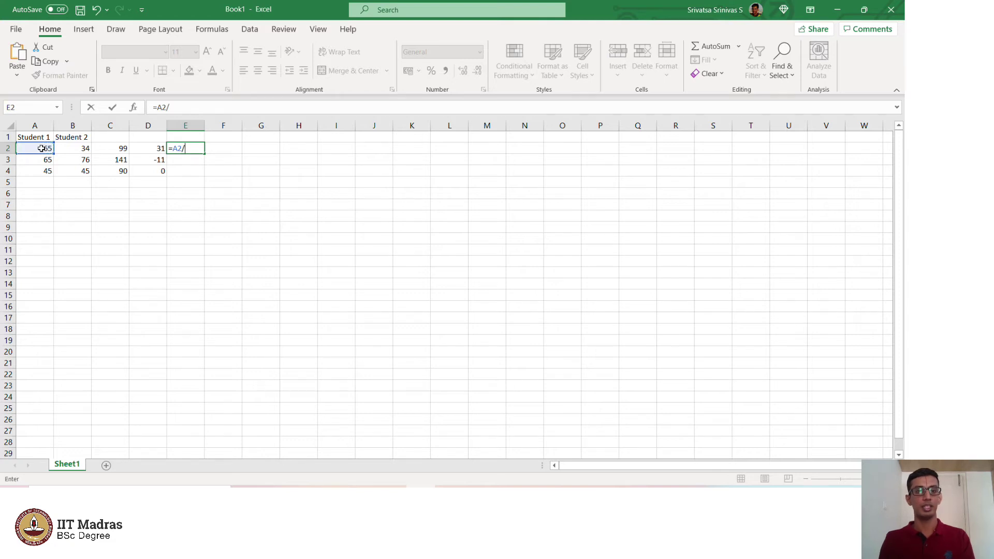
{"action": "type", "text": "B"}
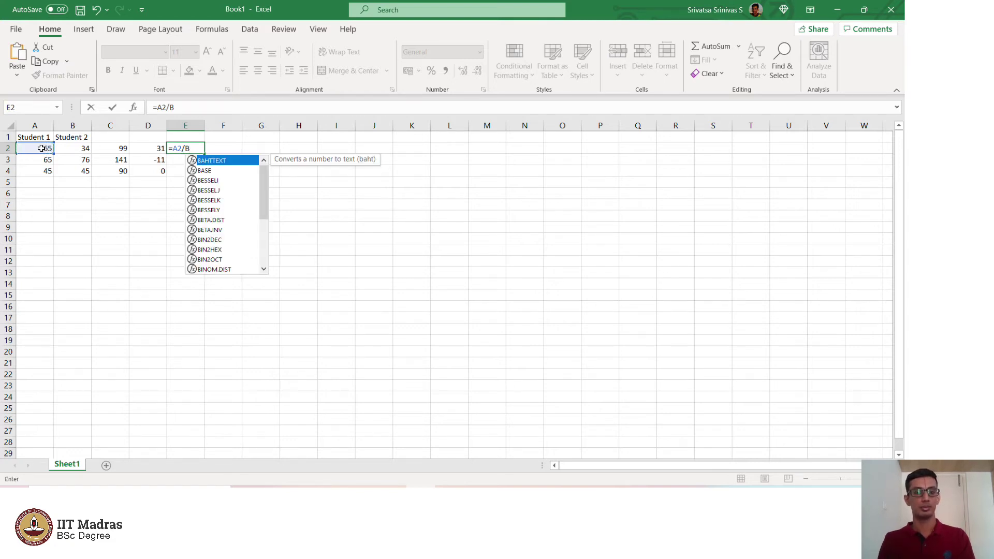
{"action": "type", "text": "2"}
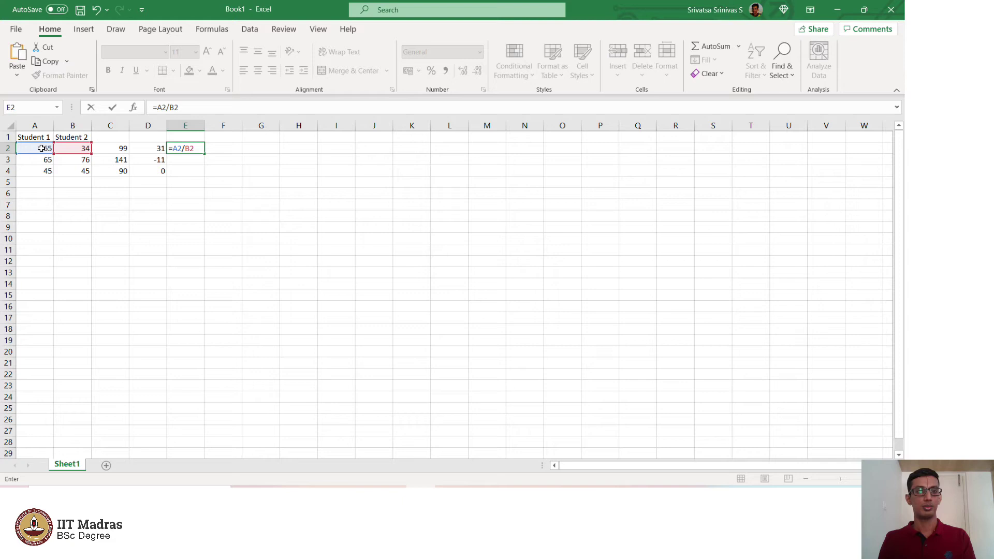
{"action": "key", "text": "Return"}
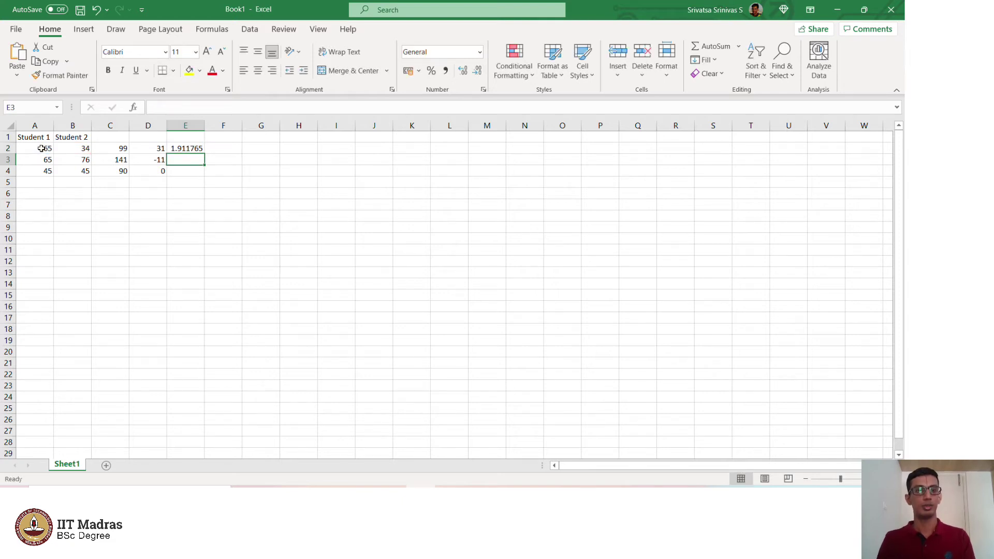
Step: Enter =A2*B2 in F2 for the product 2210, then review C2's SUM formula
{"action": "left_click", "coordinate": [221, 149]}
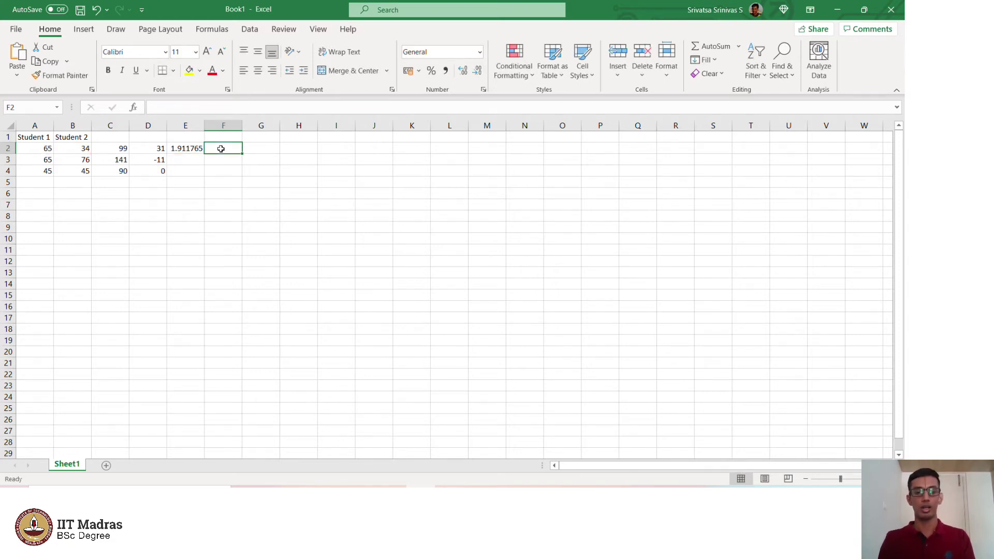
{"action": "type", "text": "="}
{"action": "left_click", "coordinate": [44, 149]}
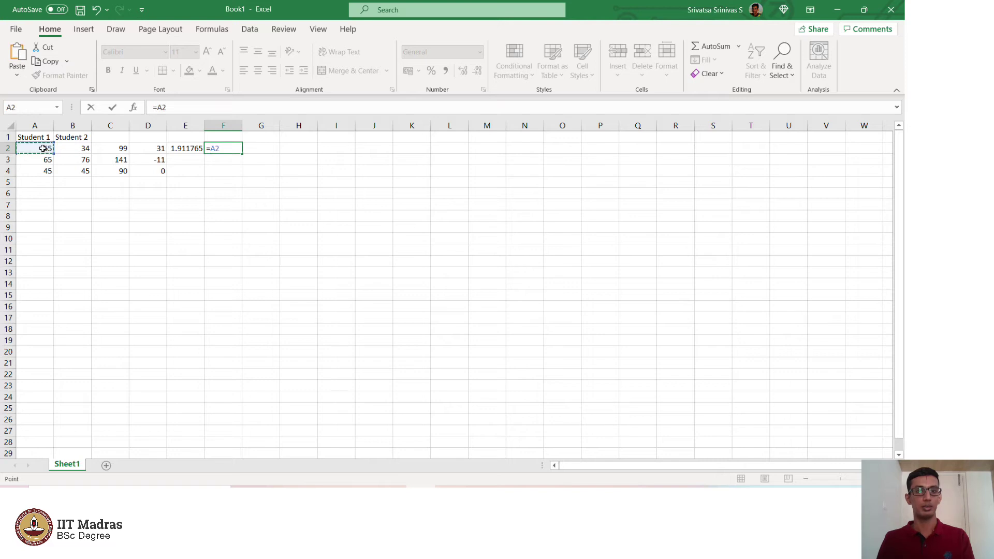
{"action": "type", "text": "*"}
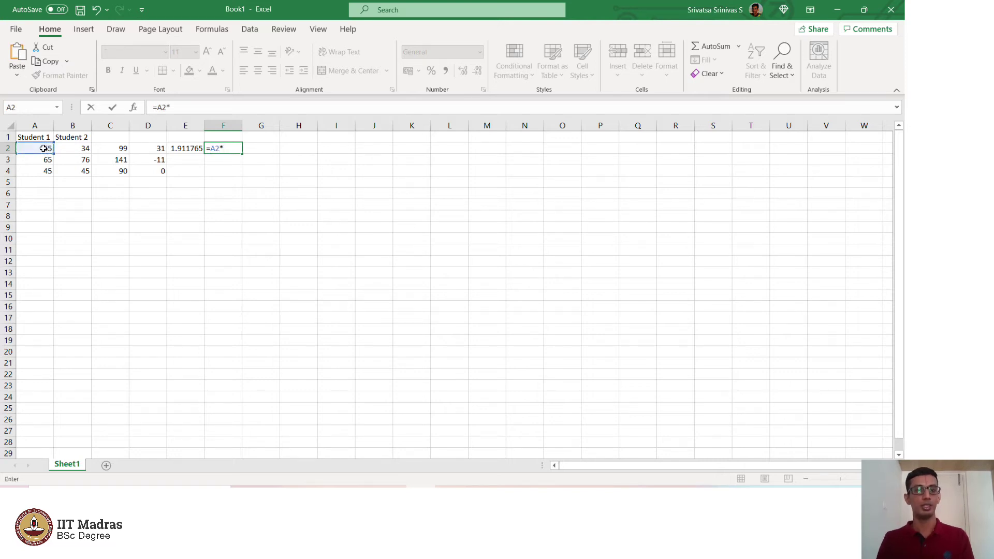
{"action": "left_click", "coordinate": [74, 149]}
{"action": "key", "text": "Return"}
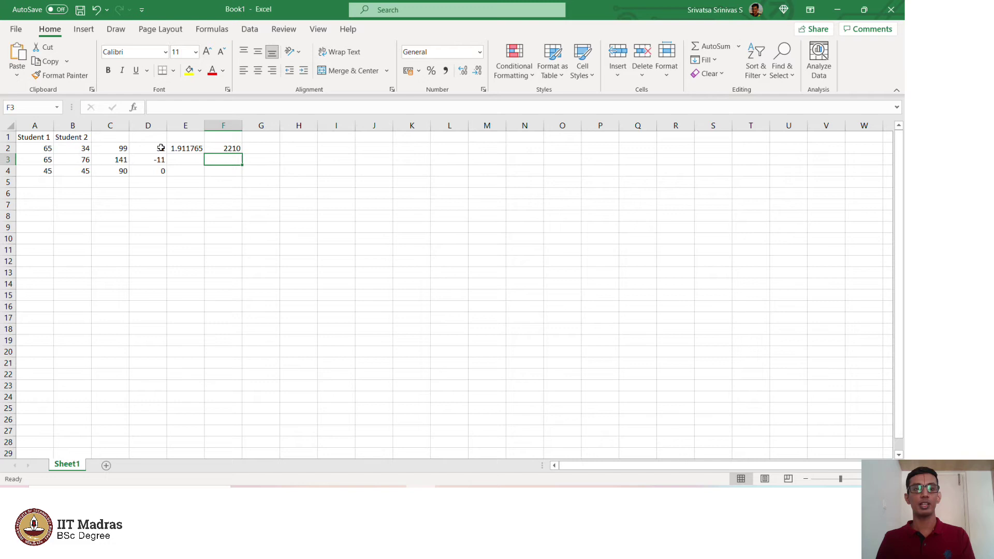
{"action": "left_click", "coordinate": [123, 148]}
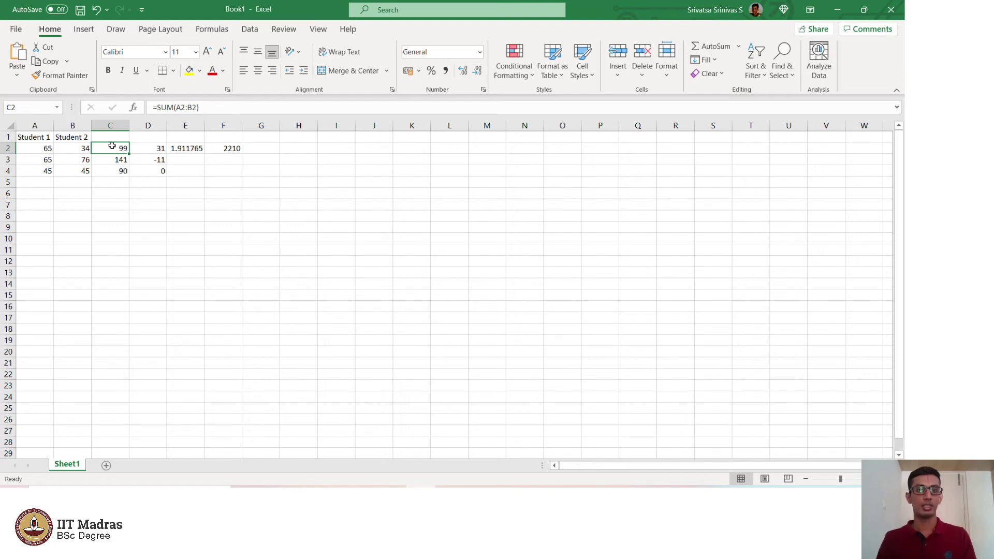
Step: Copy the C2:C4 total formulas and paste them into G2:G4, giving 2211.912, 0, 0
{"action": "key", "text": "Down"}
{"action": "key", "text": "Down"}
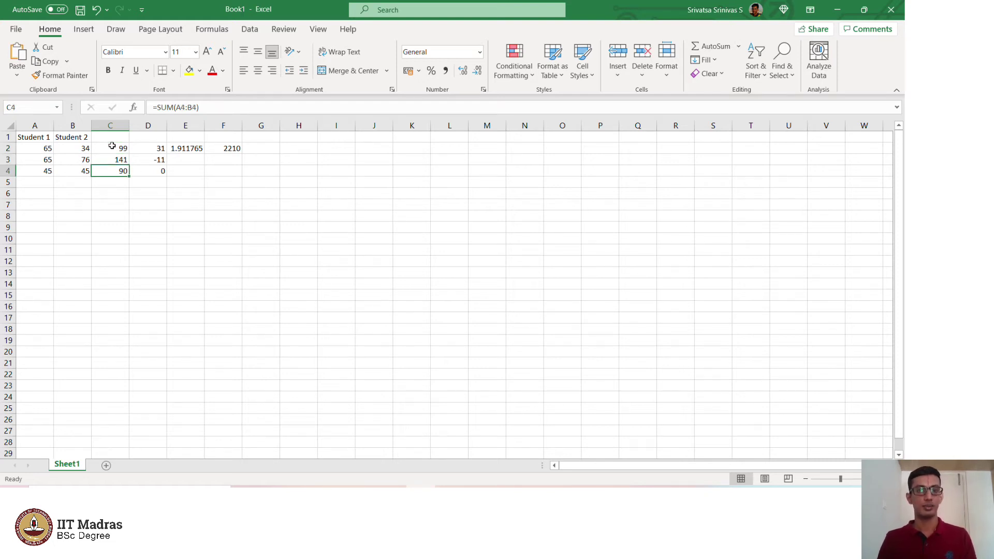
{"action": "left_click", "coordinate": [114, 147]}
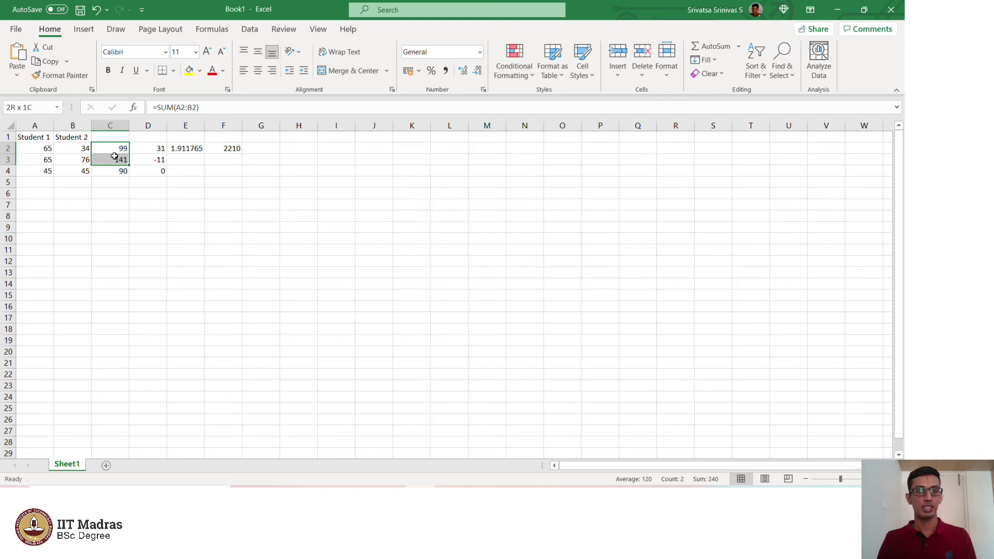
{"action": "left_click_drag", "start_coordinate": [114, 163], "coordinate": [115, 167]}
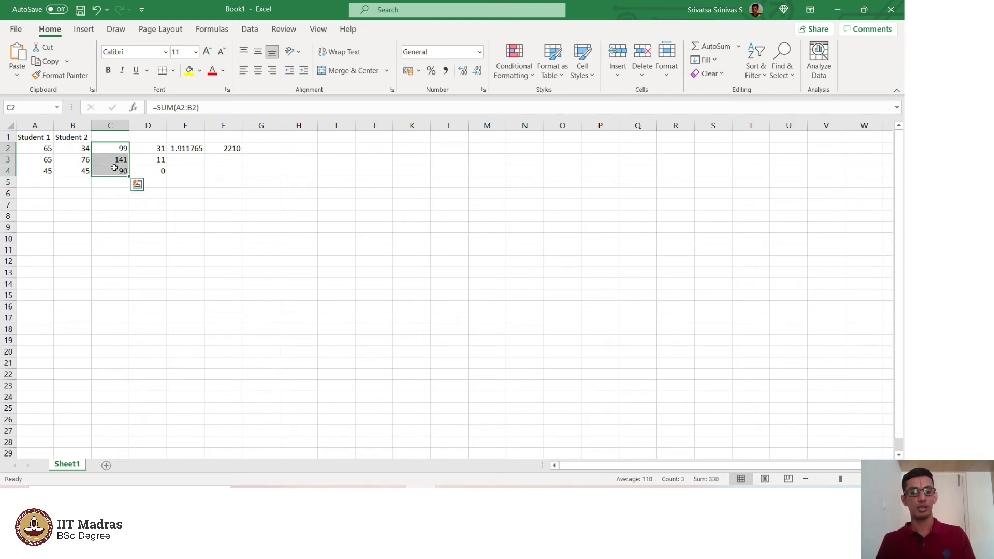
{"action": "key", "text": "ctrl+c"}
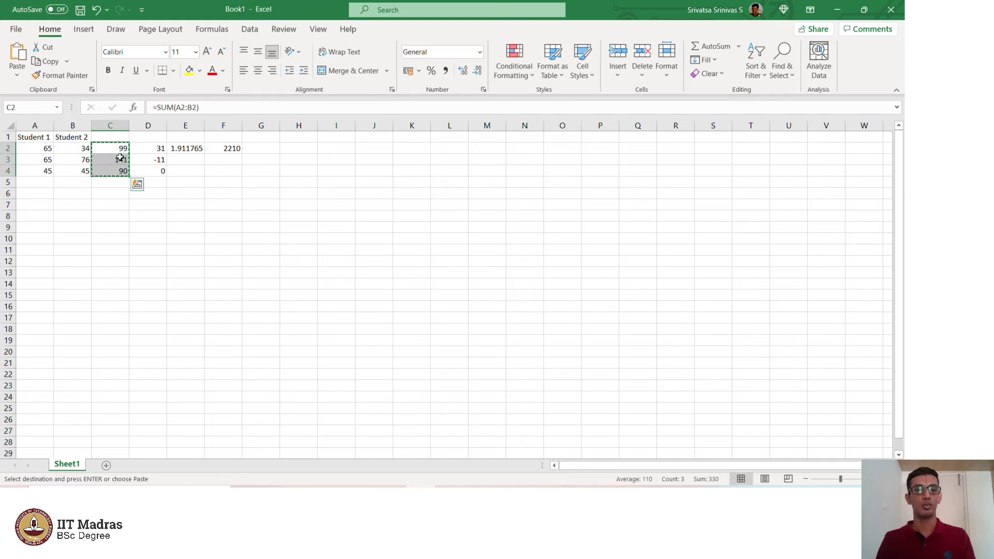
{"action": "left_click", "coordinate": [258, 147]}
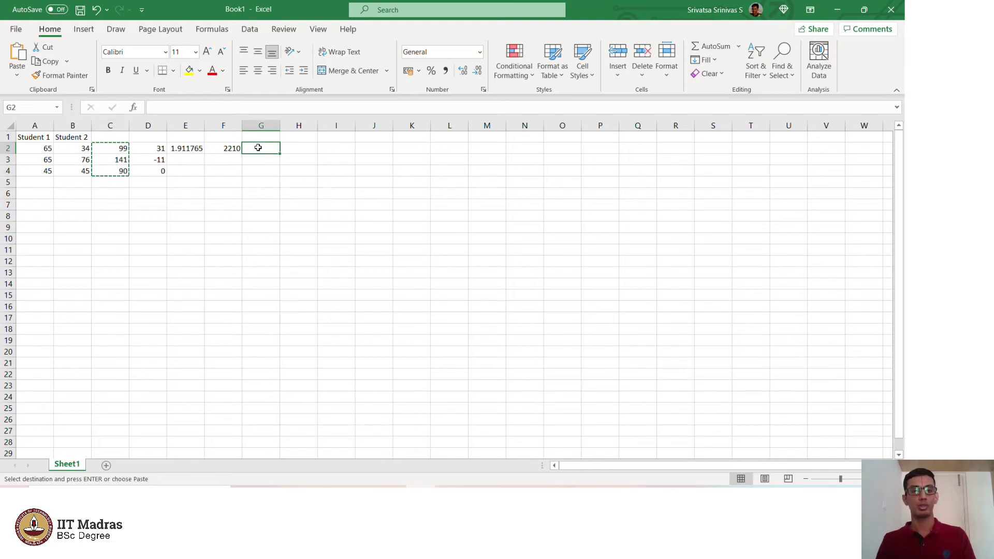
{"action": "key", "text": "ctrl+v"}
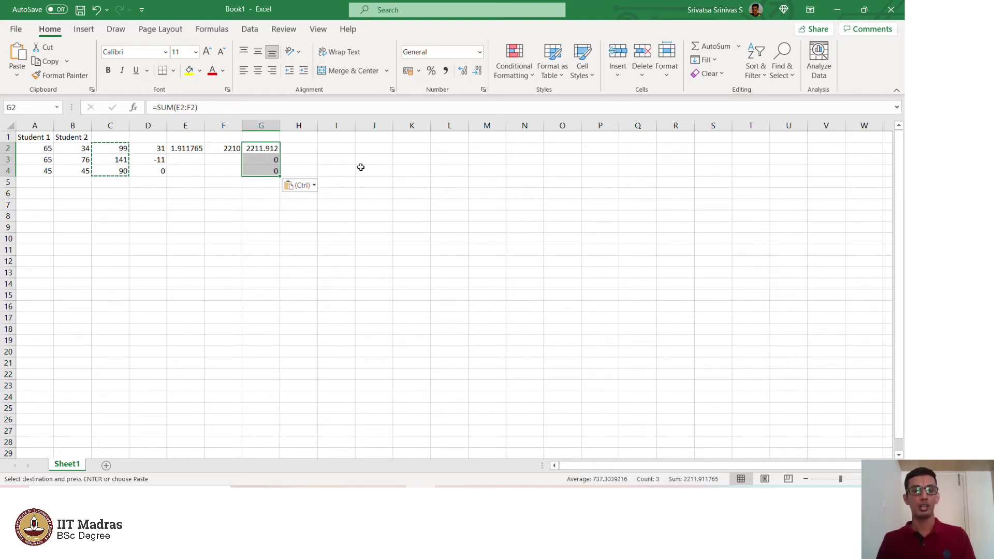
Step: Compare G2's shifted =SUM(E2:F2) formula with C2's original, then reselect C2:C4
{"action": "left_click", "coordinate": [267, 149]}
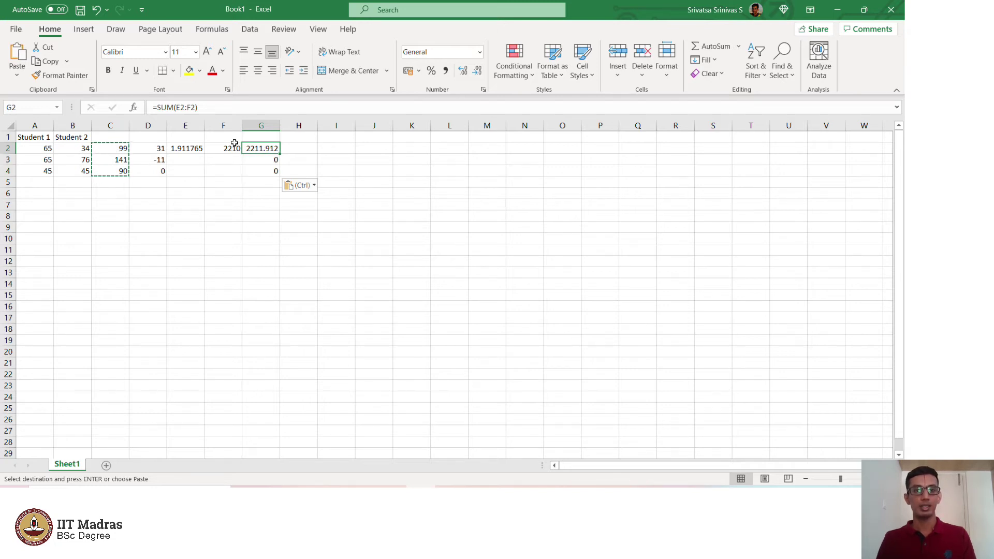
{"action": "left_click", "coordinate": [117, 148]}
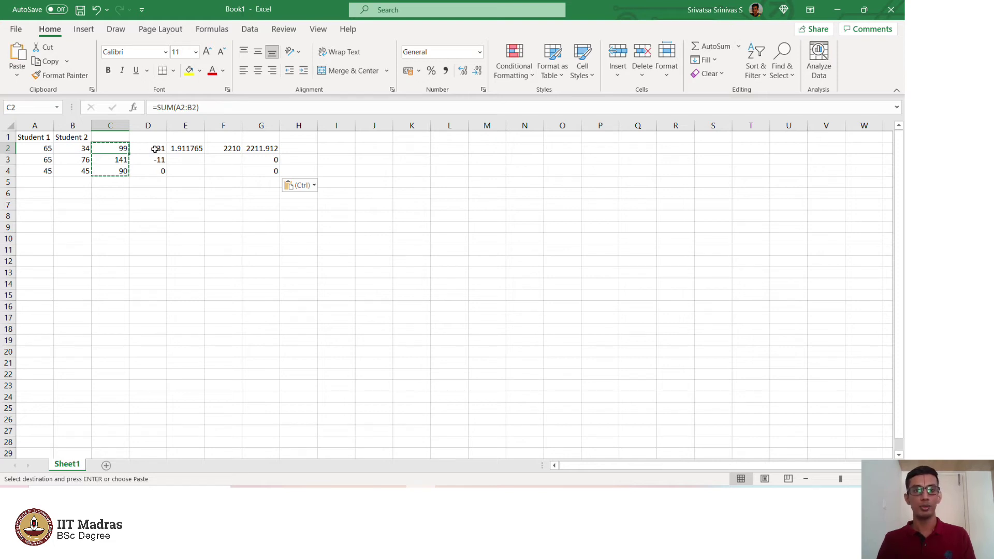
{"action": "left_click", "coordinate": [265, 150]}
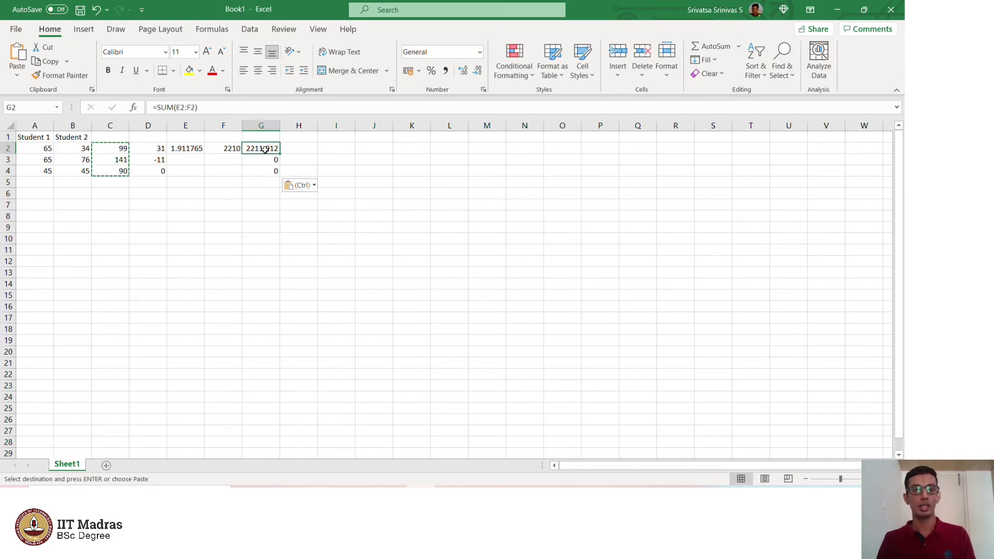
{"action": "left_click", "coordinate": [119, 148]}
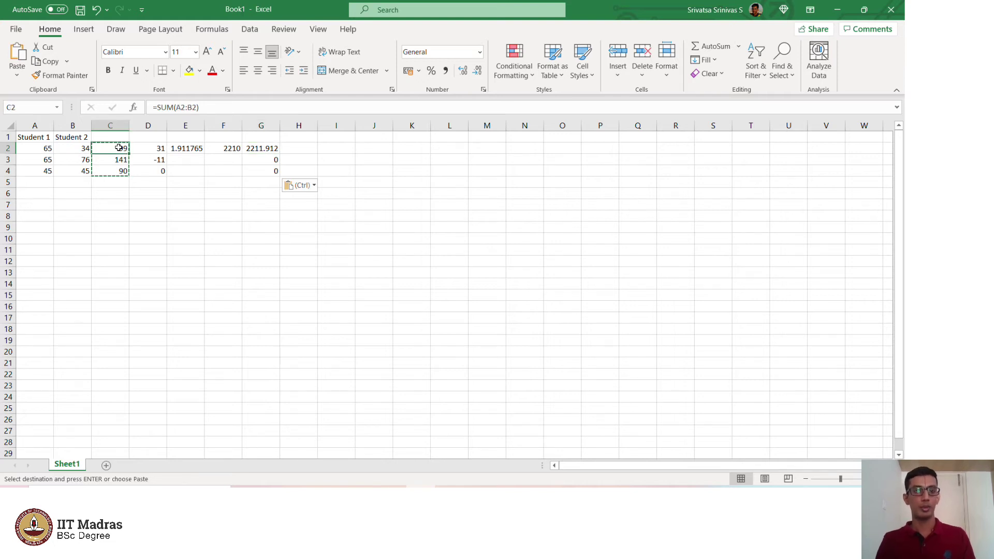
{"action": "left_click_drag", "start_coordinate": [118, 148], "coordinate": [117, 175]}
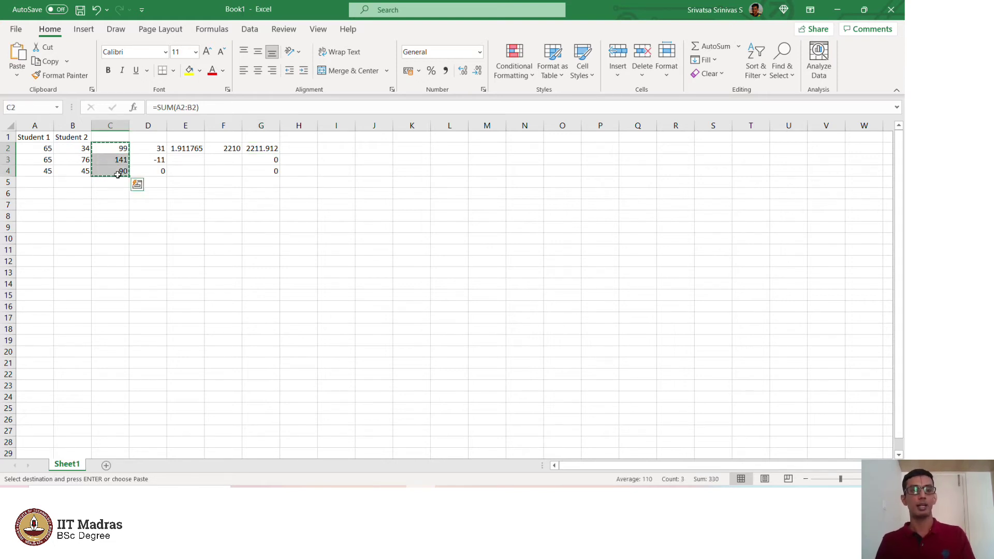
Step: Paste the SUM formulas into D2:D4 and compare D2's formula against A2, B2 and C2
{"action": "left_click", "coordinate": [156, 149]}
{"action": "key", "text": "ctrl+v"}
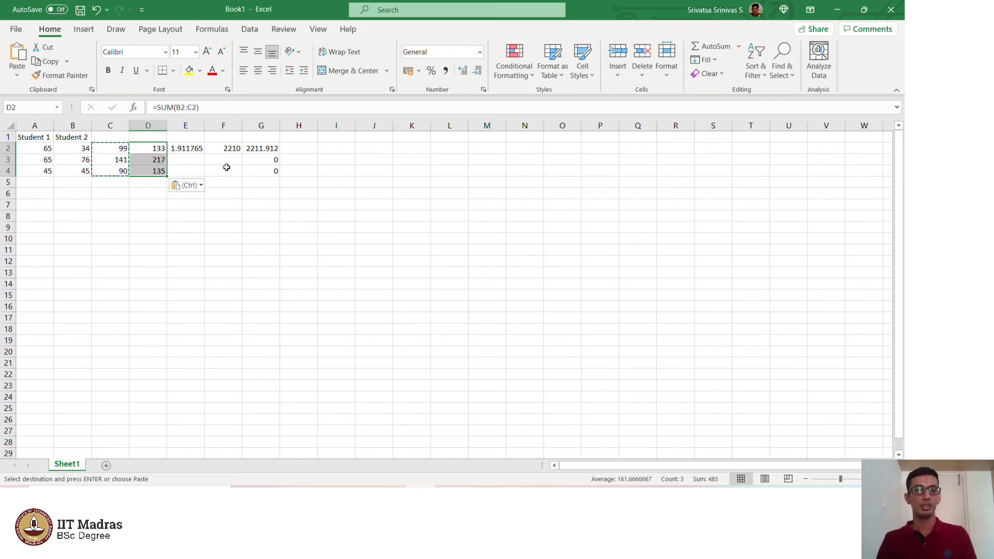
{"action": "left_click", "coordinate": [153, 148]}
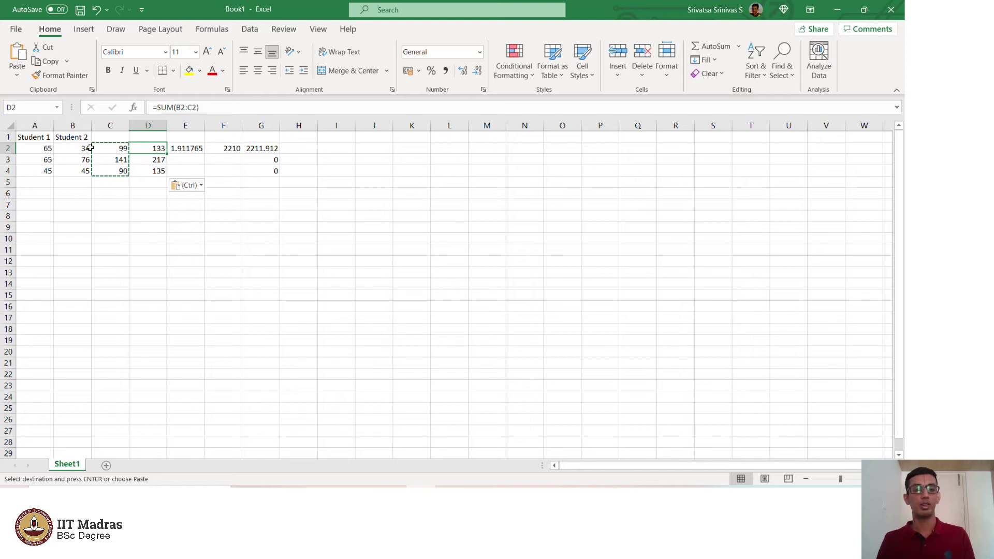
{"action": "left_click", "coordinate": [36, 150]}
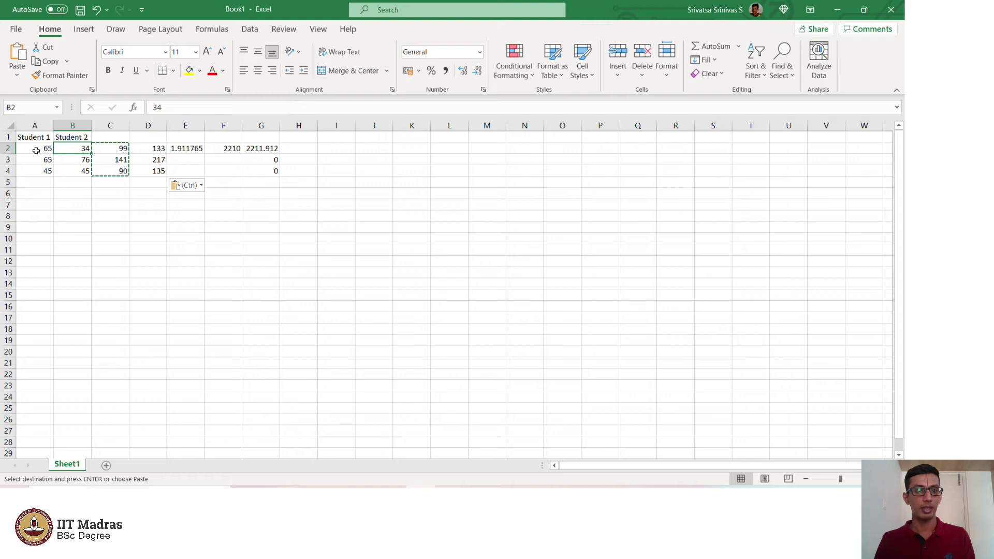
{"action": "left_click", "coordinate": [120, 149]}
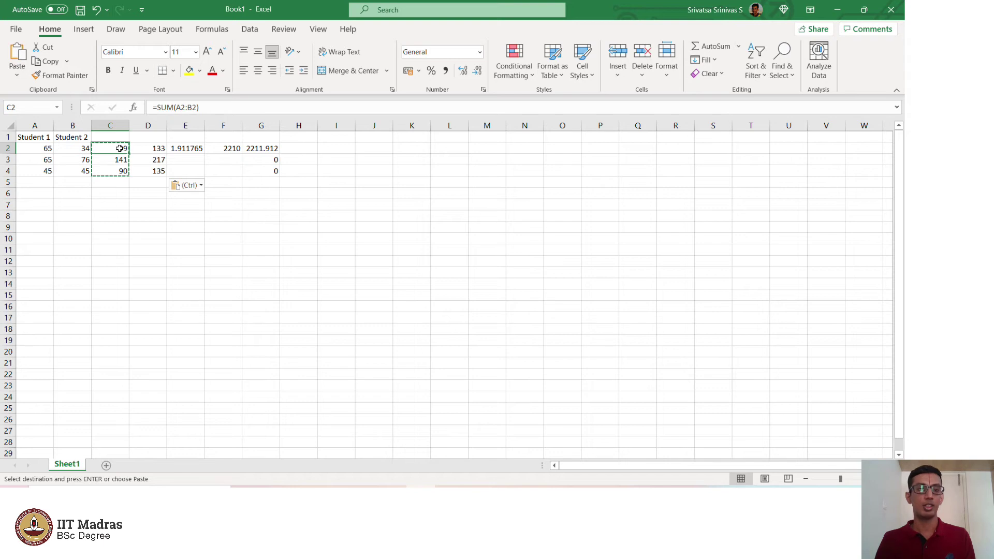
{"action": "left_click", "coordinate": [154, 148]}
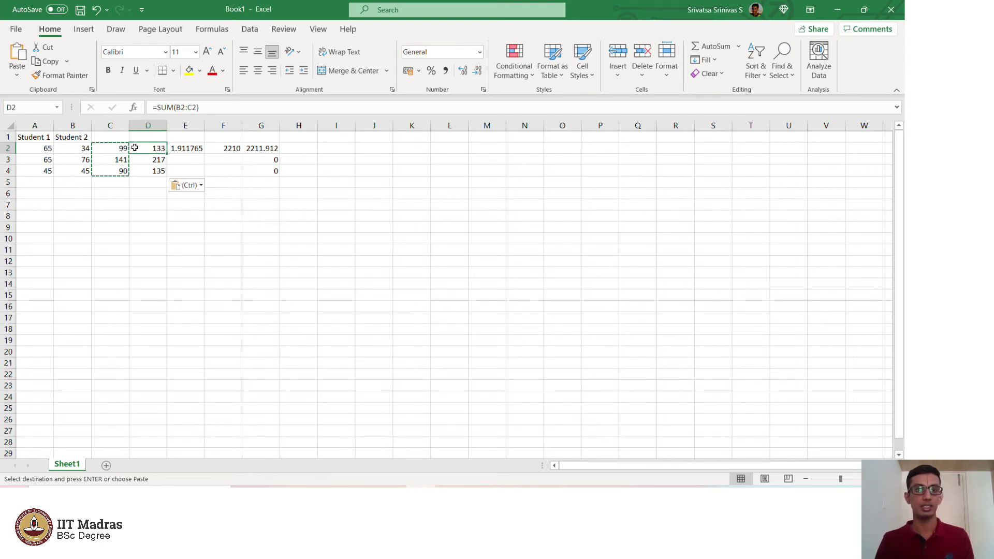
{"action": "left_click", "coordinate": [78, 150]}
{"action": "left_click", "coordinate": [109, 149]}
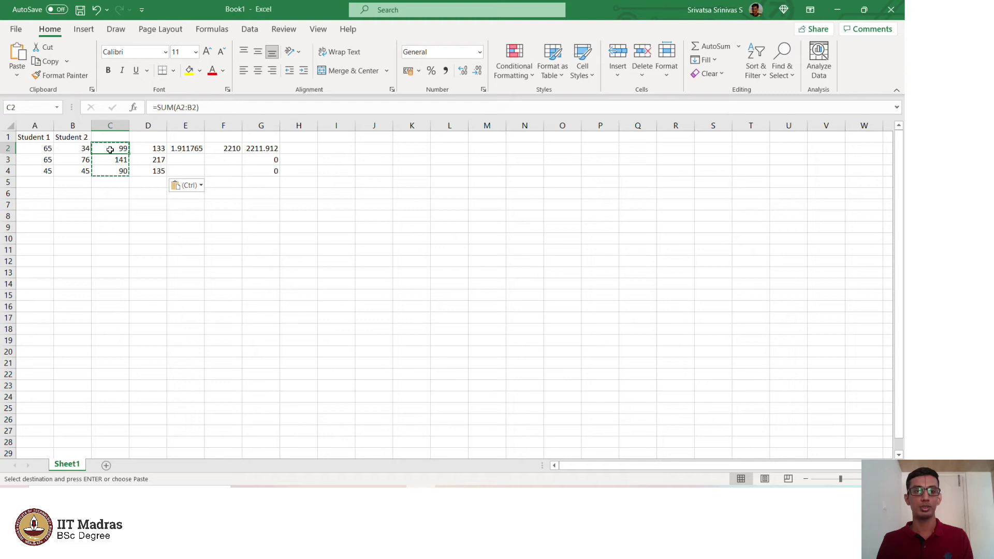
{"action": "left_click", "coordinate": [157, 152]}
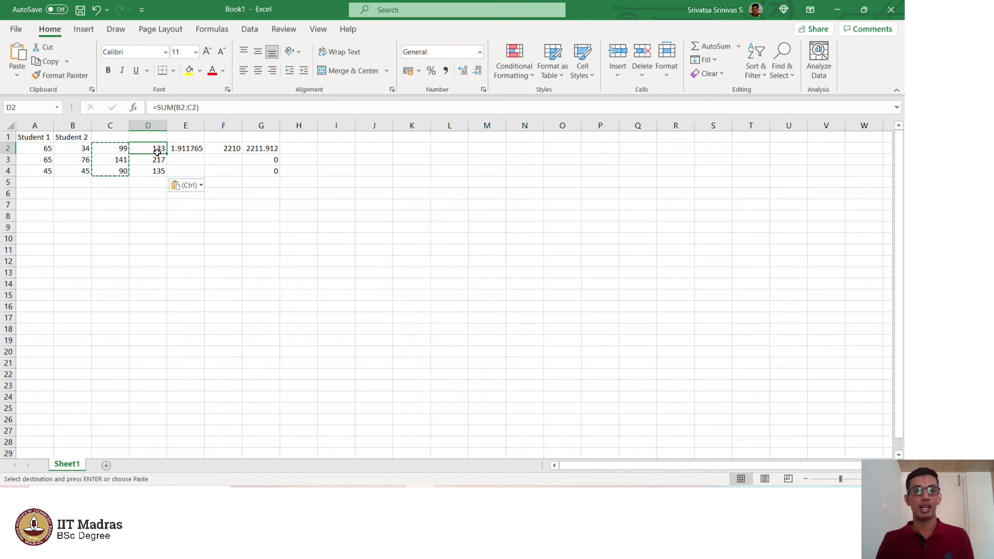
Step: Paste the SUM formulas into E2:E4 and F2:F4, then check formulas in D2 through G2
{"action": "left_click", "coordinate": [193, 149]}
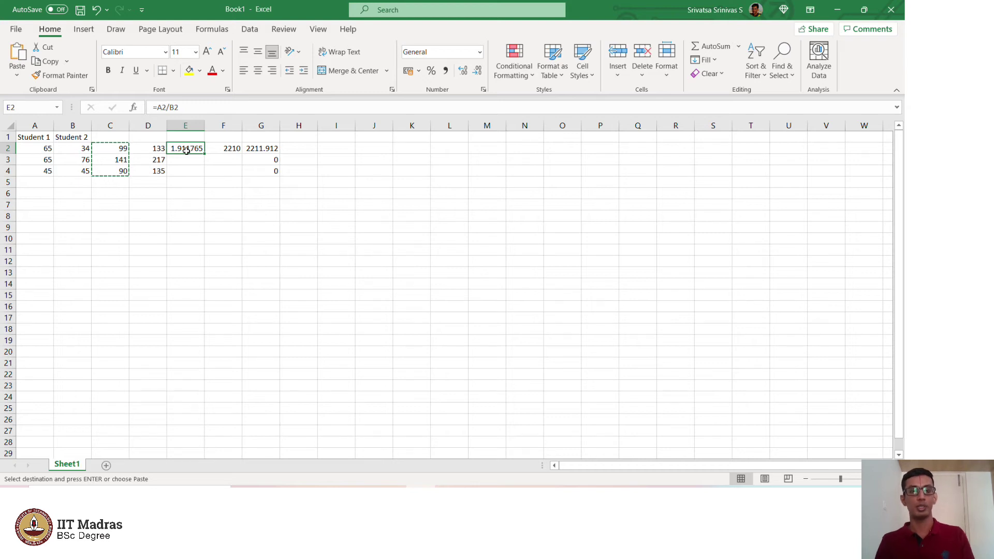
{"action": "key", "text": "ctrl+v"}
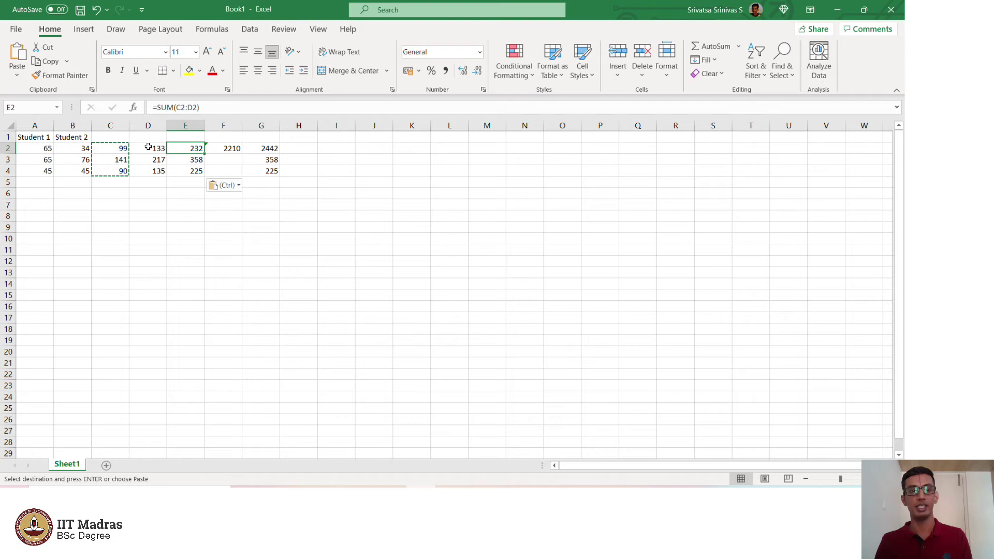
{"action": "left_click", "coordinate": [226, 148]}
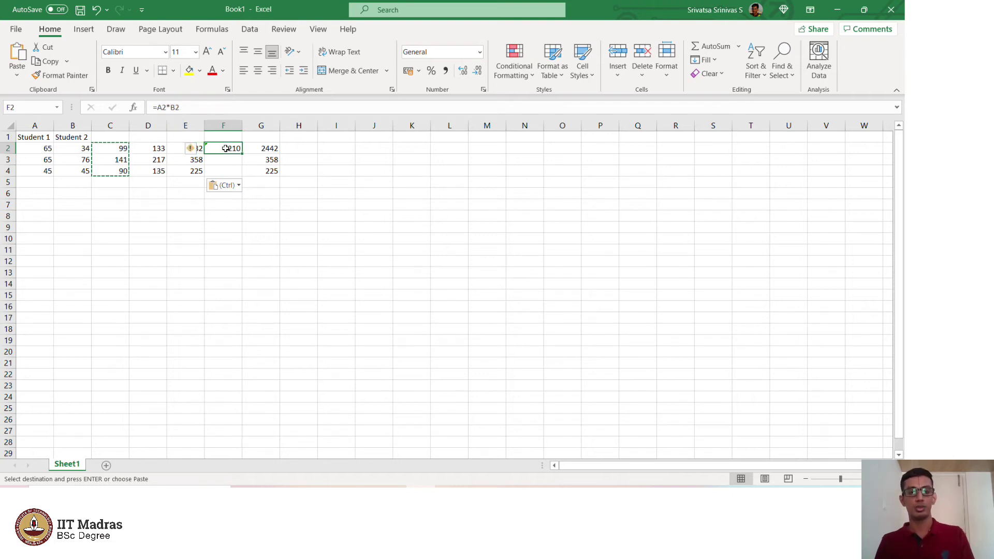
{"action": "key", "text": "ctrl+v"}
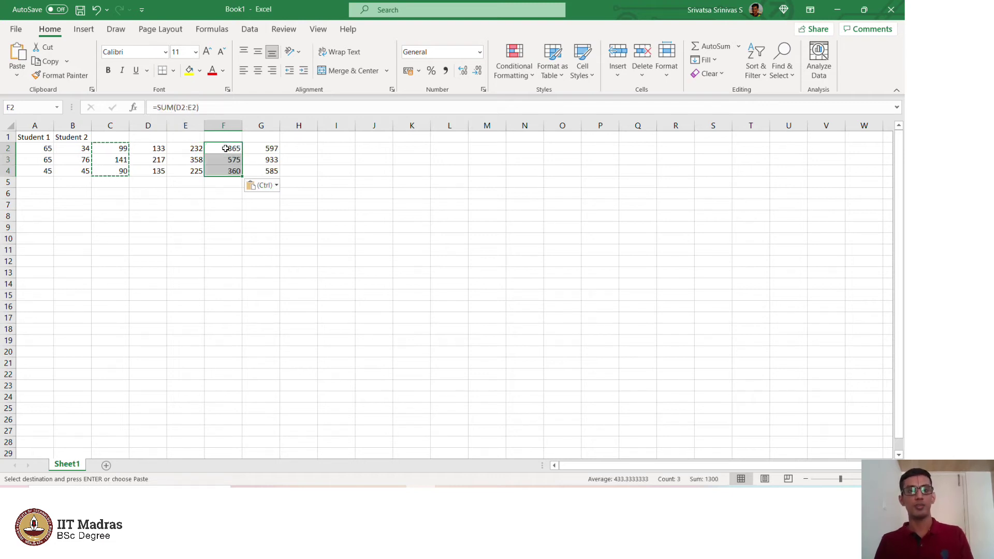
{"action": "left_click", "coordinate": [157, 149]}
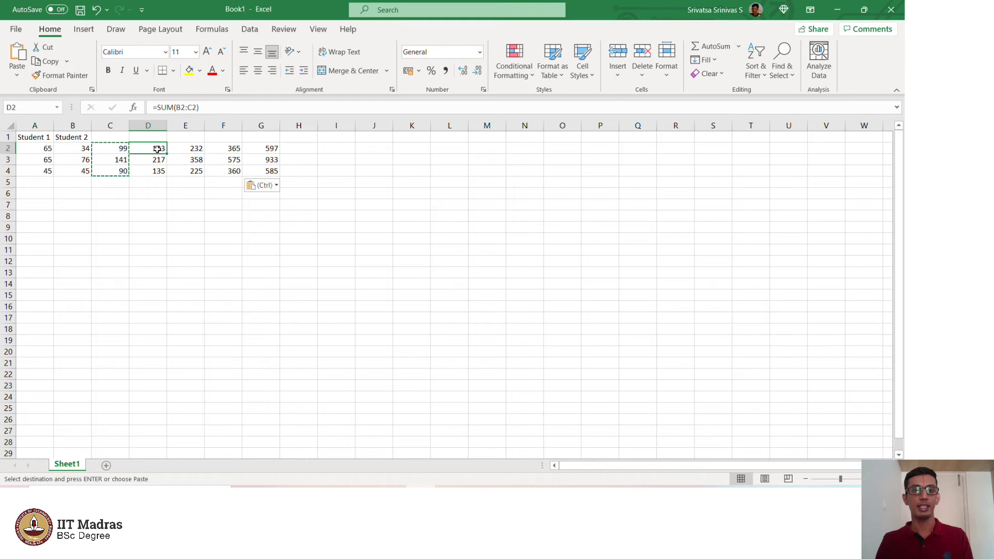
{"action": "left_click", "coordinate": [192, 149]}
{"action": "left_click", "coordinate": [223, 150]}
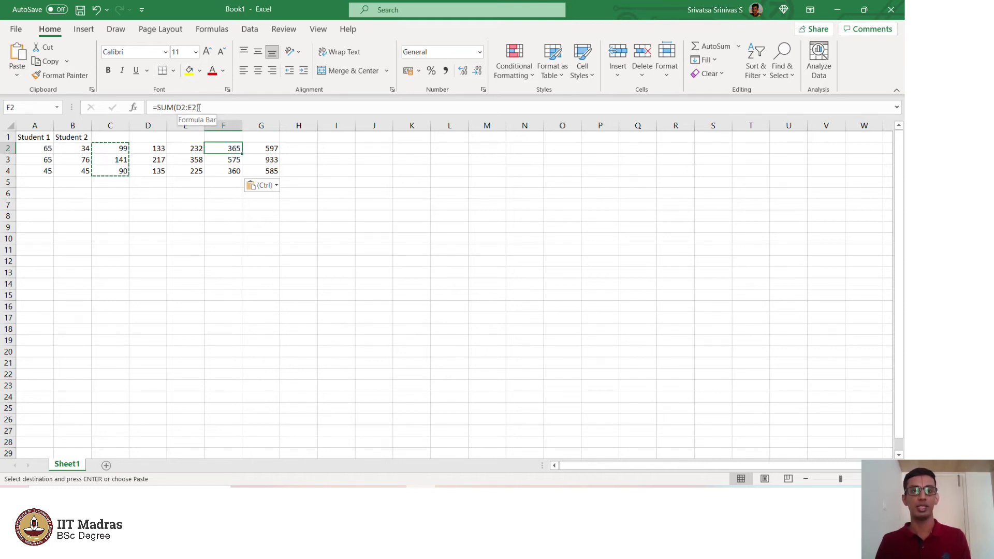
{"action": "left_click", "coordinate": [260, 147]}
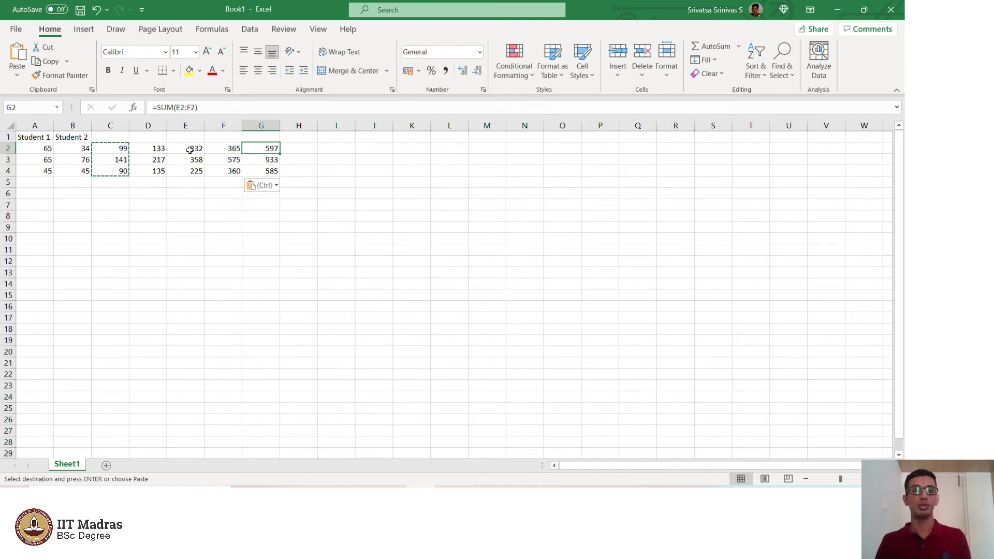
{"action": "left_click", "coordinate": [245, 213]}
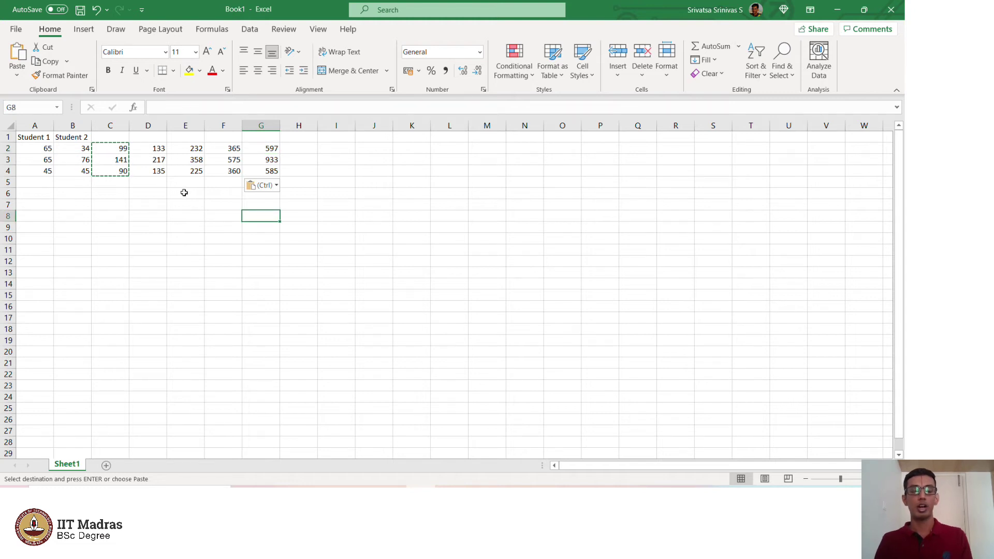
{"action": "left_click", "coordinate": [113, 146]}
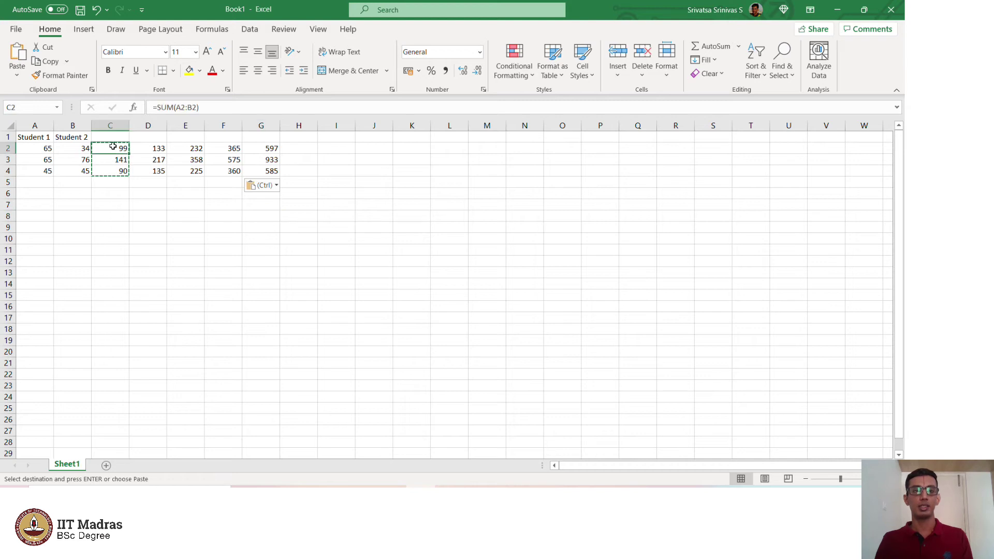
{"action": "left_click", "coordinate": [158, 148]}
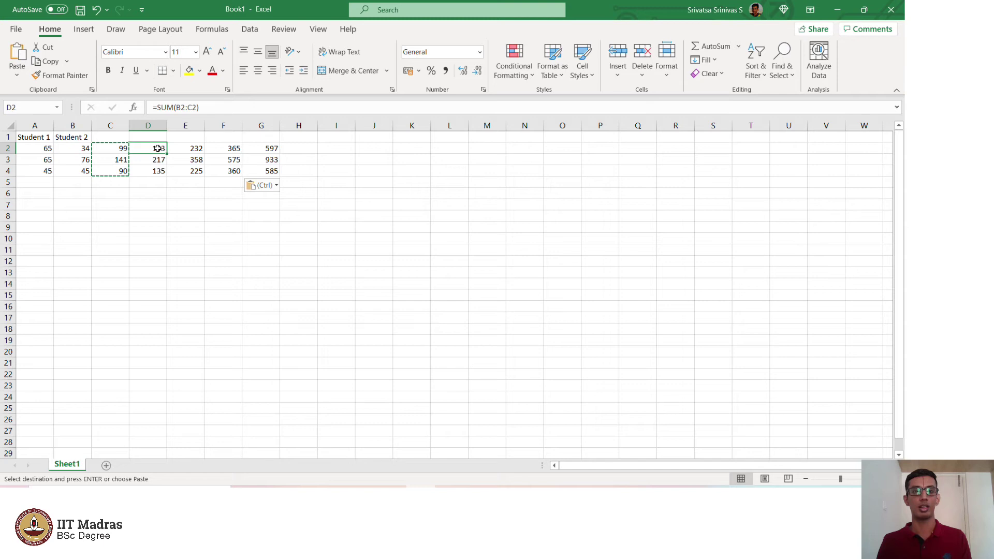
{"action": "left_click", "coordinate": [158, 159]}
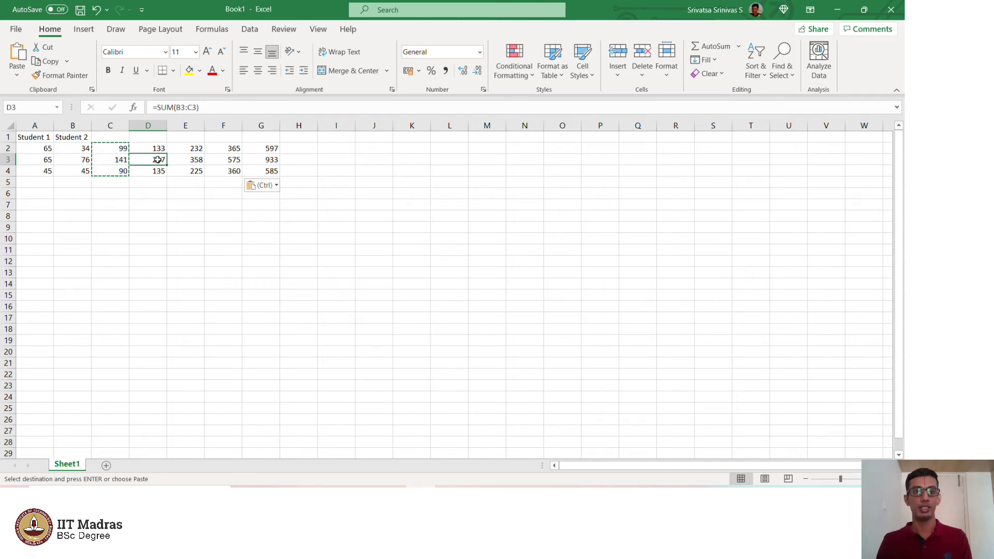
{"action": "key", "text": "Left"}
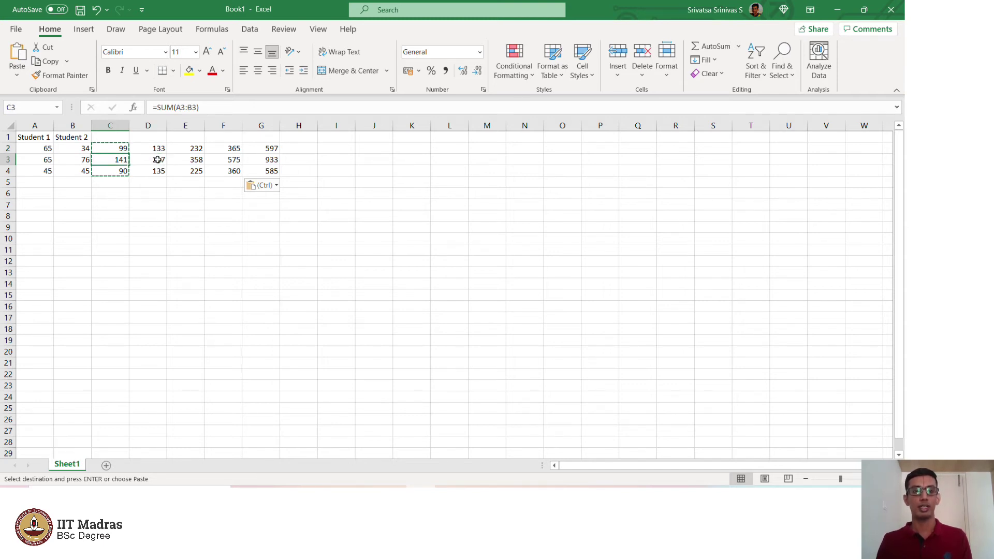
{"action": "left_click", "coordinate": [158, 160]}
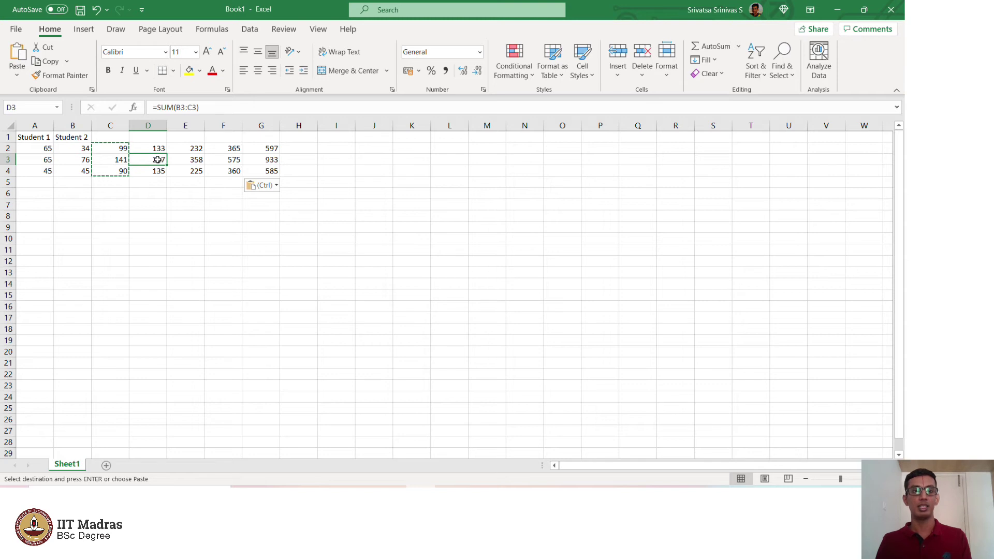
{"action": "key", "text": "Right"}
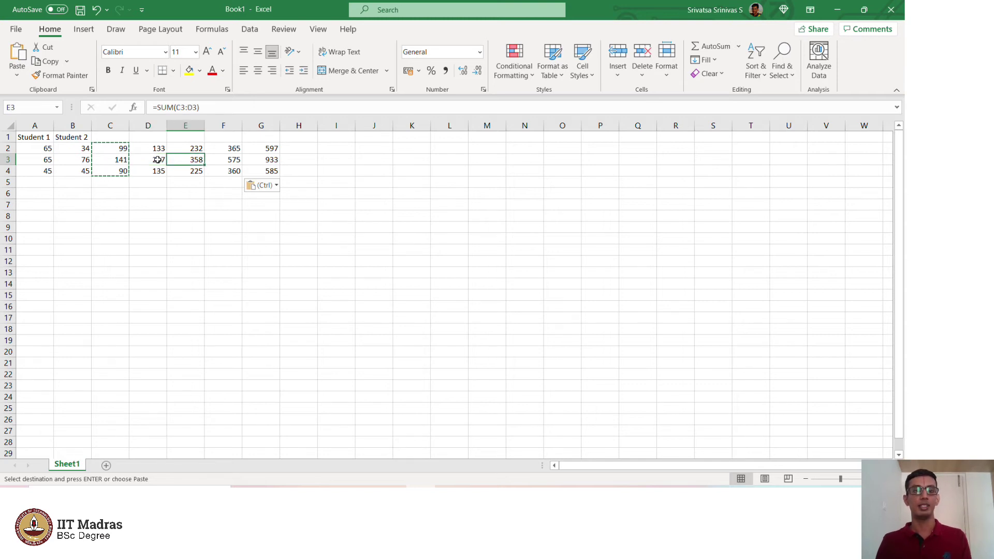
{"action": "key", "text": "Right"}
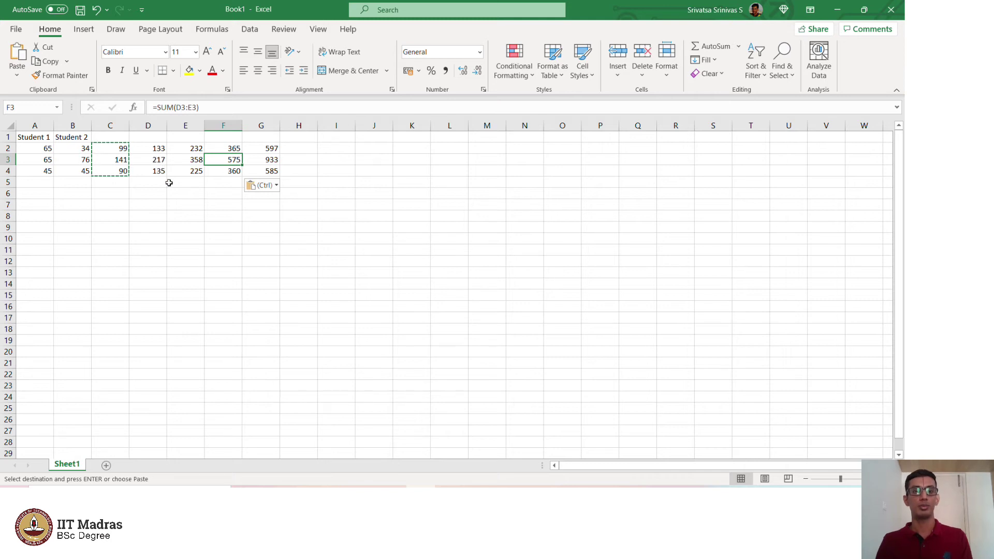
{"action": "left_click", "coordinate": [208, 195]}
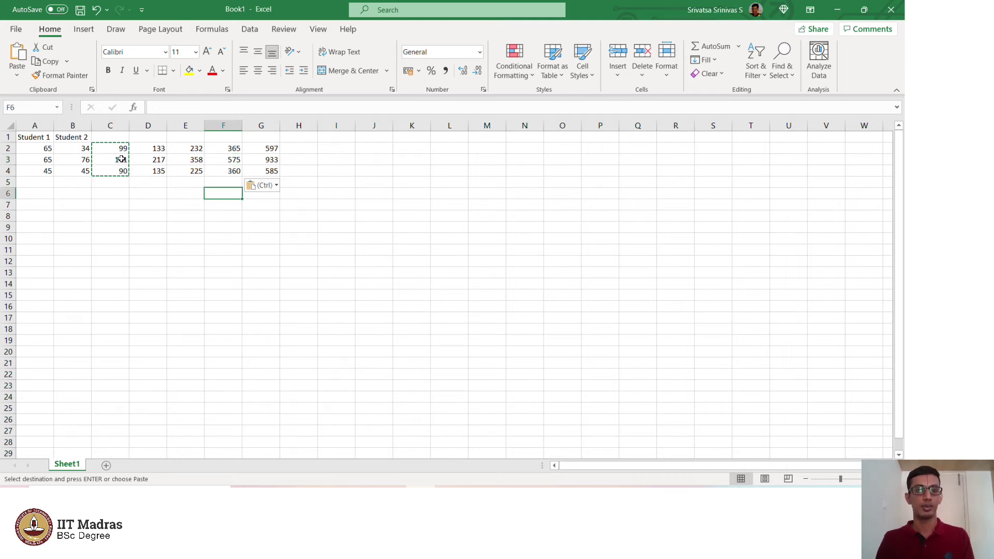
{"action": "left_click_drag", "start_coordinate": [118, 149], "coordinate": [114, 169]}
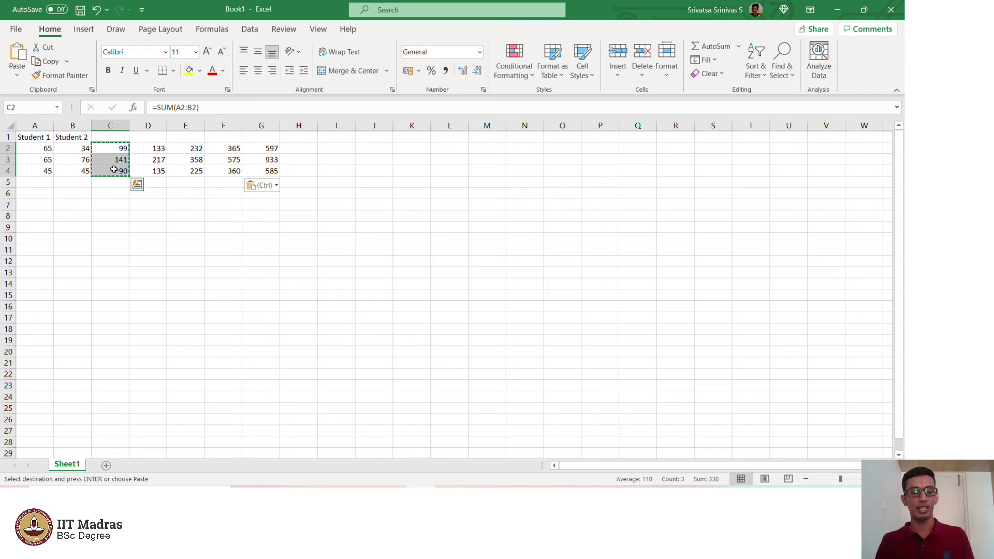
Step: Paste the C2:C4 totals into J2:J4 as plain values (99, 141, 90)
{"action": "left_click", "coordinate": [366, 151]}
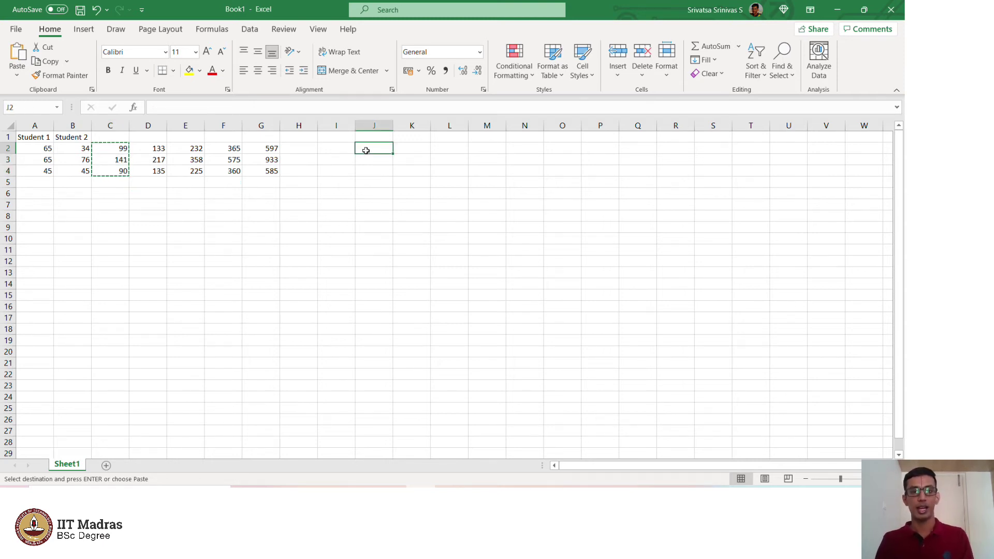
{"action": "right_click", "coordinate": [366, 151]}
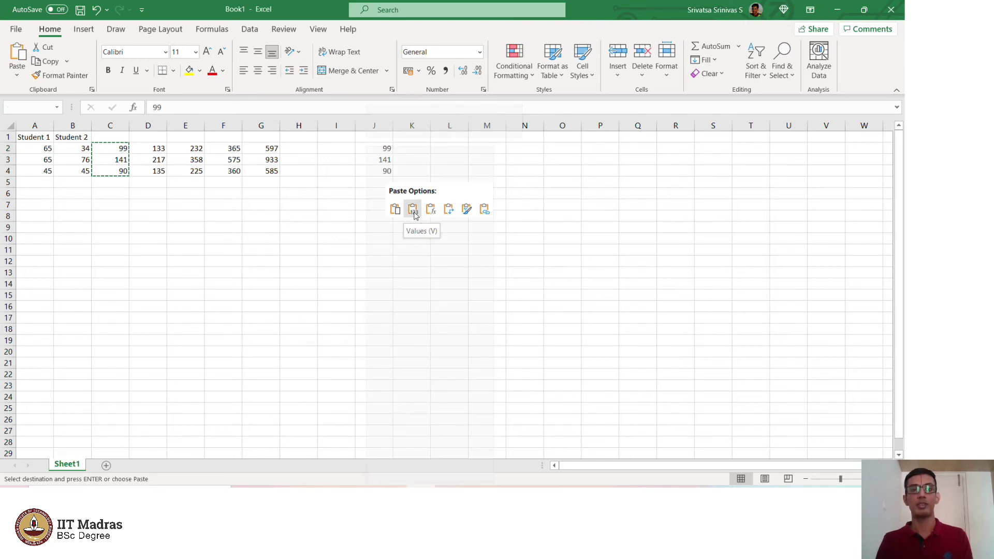
{"action": "left_click", "coordinate": [414, 212]}
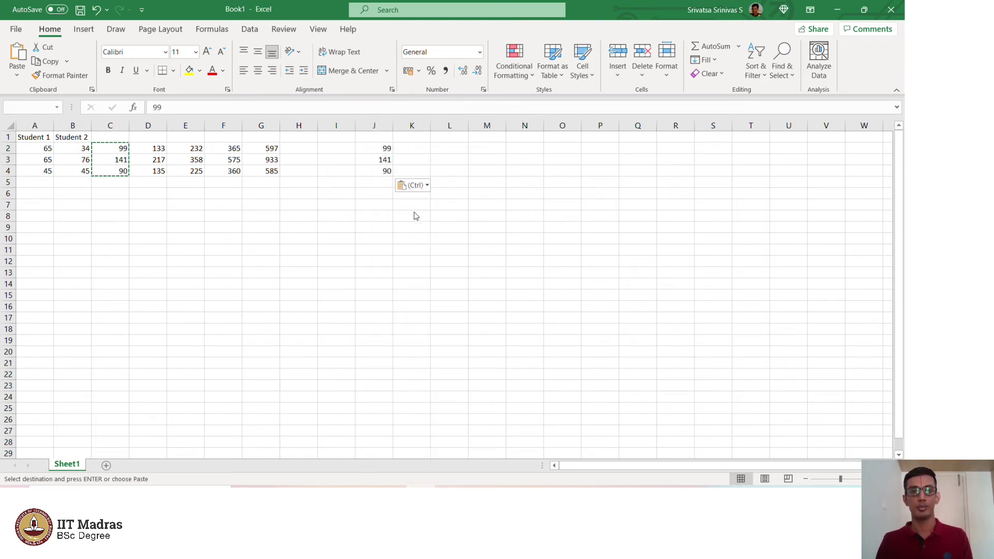
{"action": "left_click", "coordinate": [379, 149]}
Step: Redo the values-only paste at J2, then switch to the Google Sheets Test spreadsheet
{"action": "key", "text": "Down"}
{"action": "key", "text": "Down"}
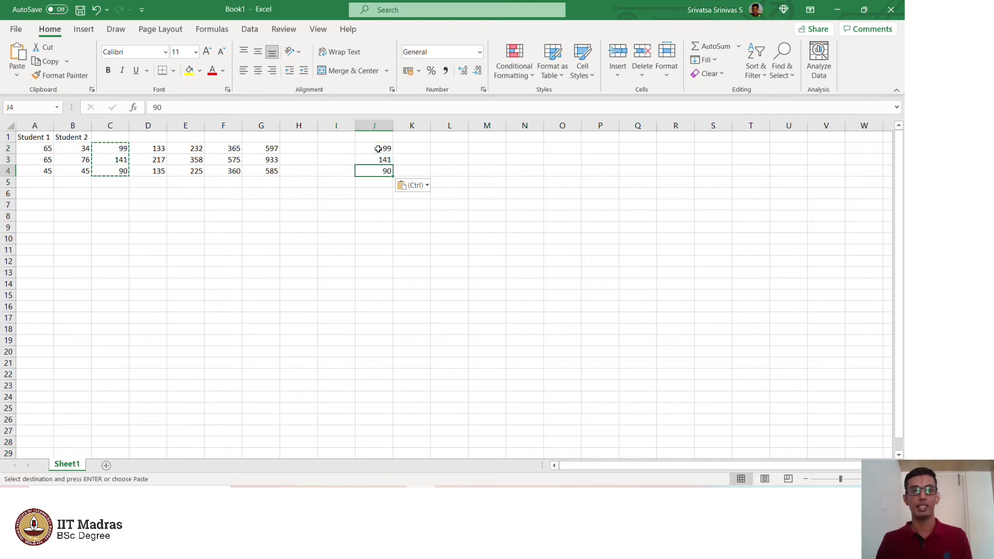
{"action": "left_click", "coordinate": [380, 149]}
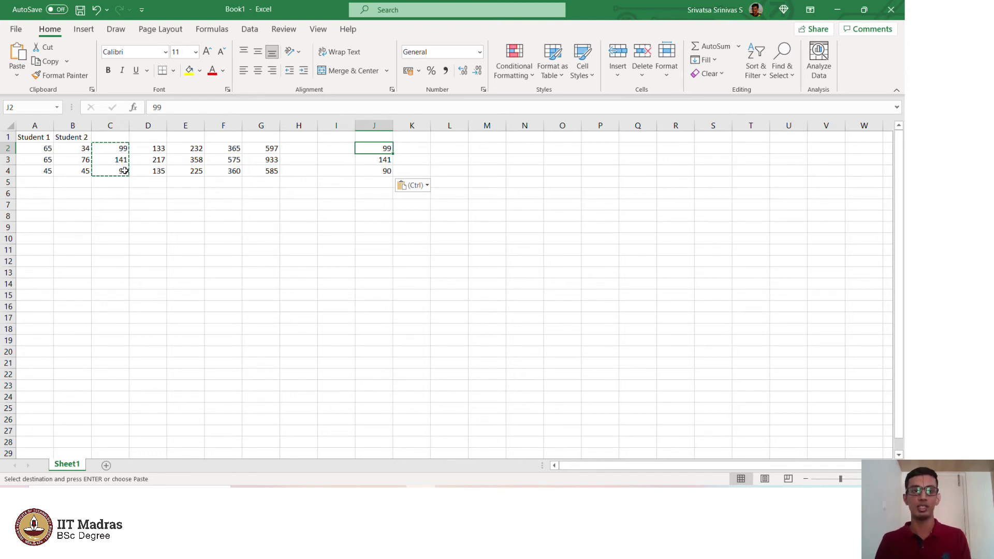
{"action": "right_click", "coordinate": [376, 150]}
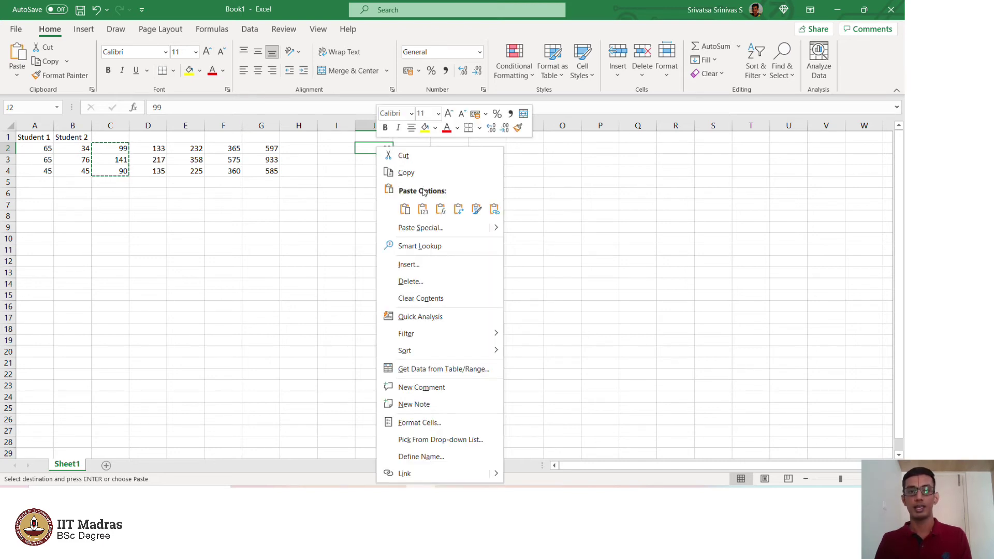
{"action": "left_click", "coordinate": [423, 211]}
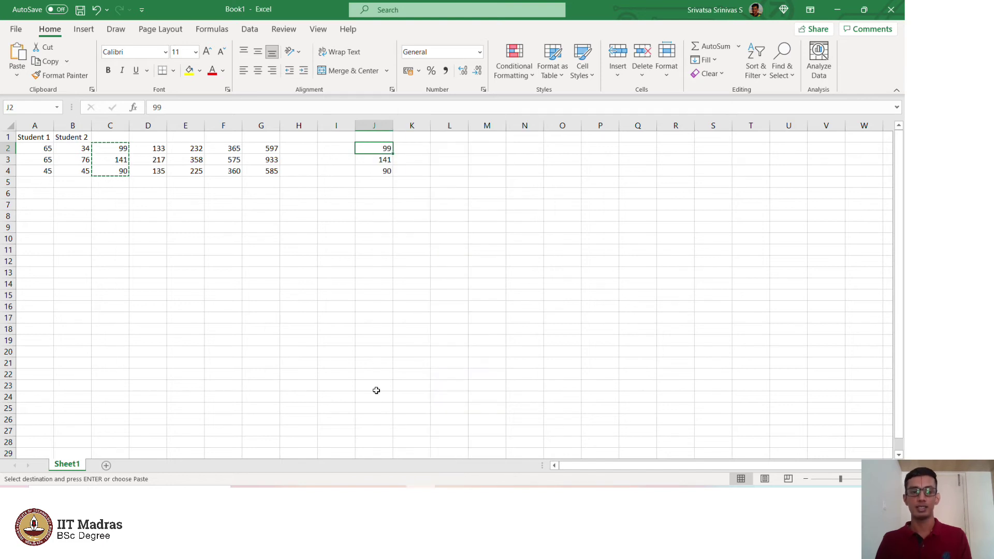
{"action": "key", "text": "alt+Tab"}
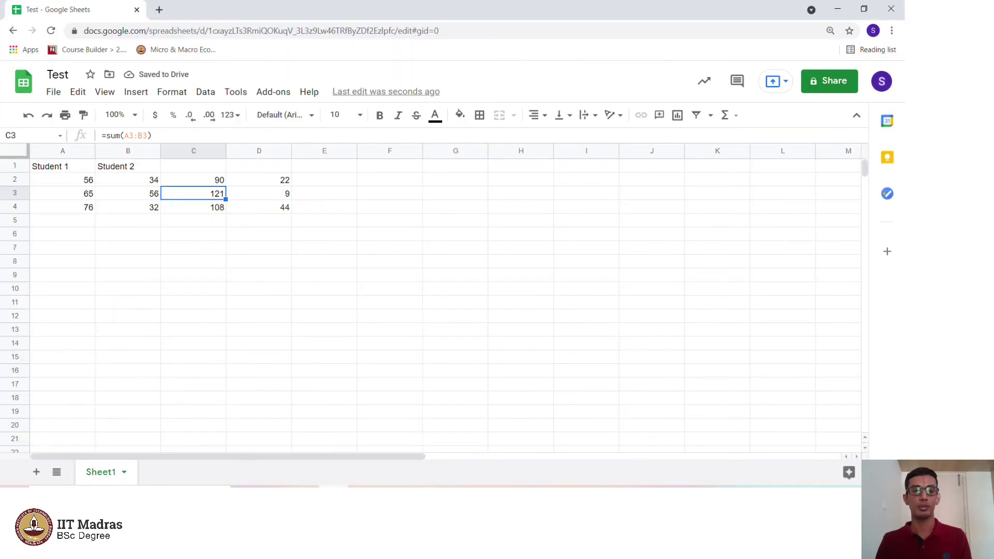
Step: Copy the C2:C4 sum formulas into D2:D4, producing 124, 177 and 140
{"action": "left_click", "coordinate": [206, 185]}
{"action": "left_click_drag", "start_coordinate": [206, 184], "coordinate": [205, 213]}
{"action": "key", "text": "ctrl+c"}
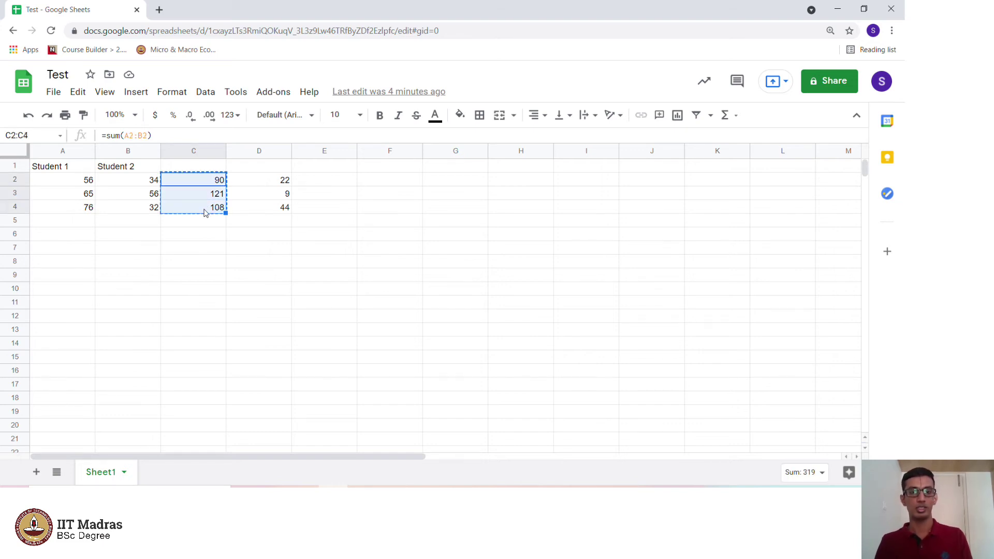
{"action": "left_click", "coordinate": [279, 180]}
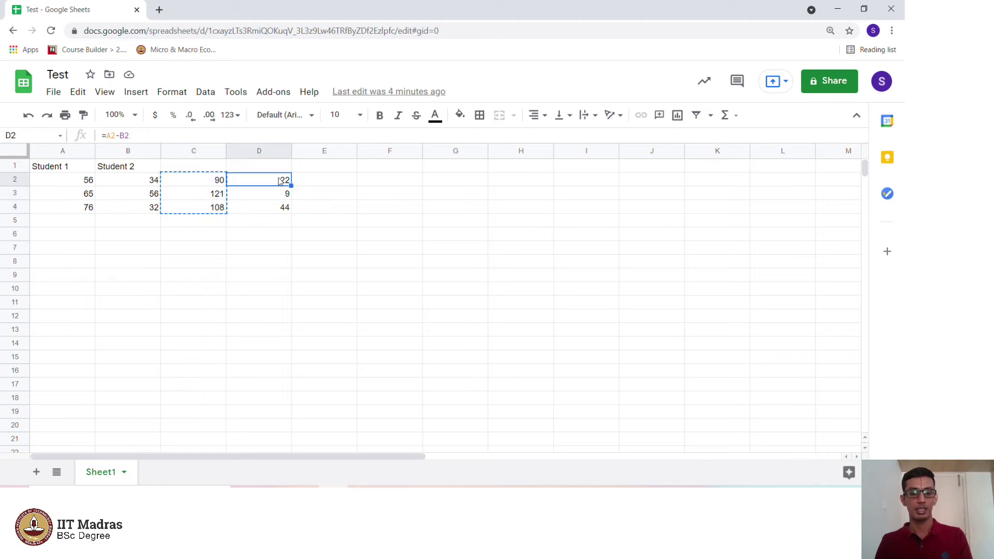
{"action": "key", "text": "ctrl+v"}
{"action": "left_click", "coordinate": [278, 180]}
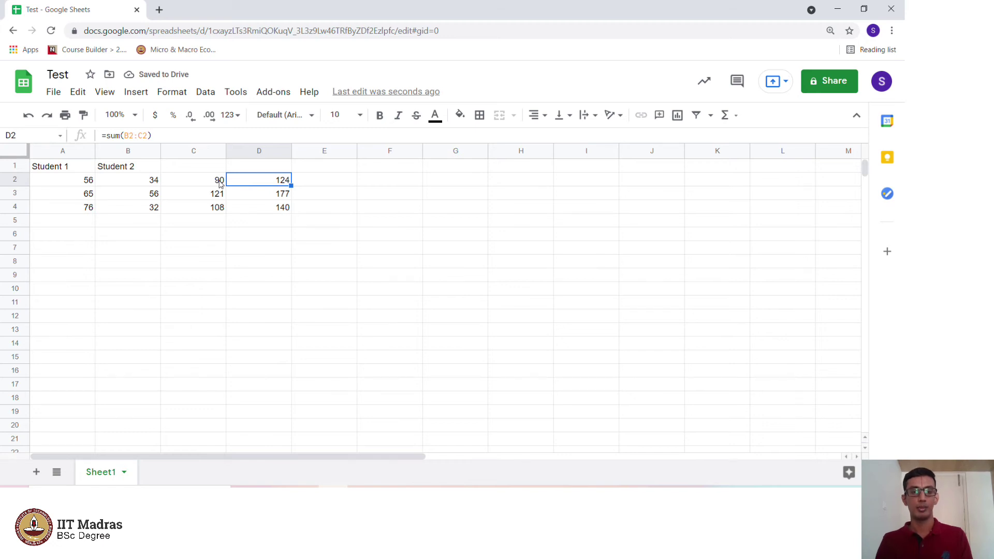
Step: Reselect and copy the totals 90, 121, 108 in C2:C4
{"action": "left_click", "coordinate": [206, 171]}
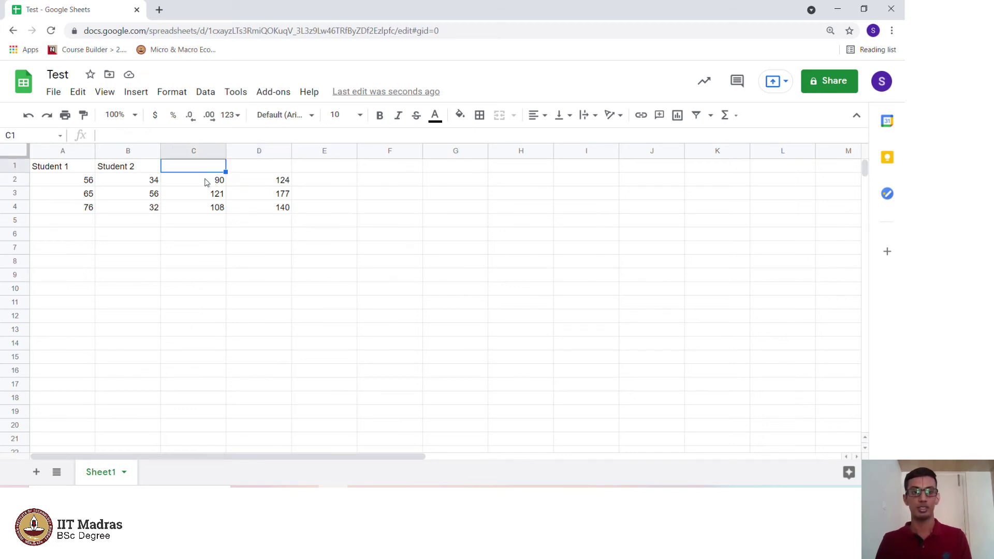
{"action": "left_click", "coordinate": [205, 182]}
{"action": "left_click", "coordinate": [207, 207], "text": "shift"}
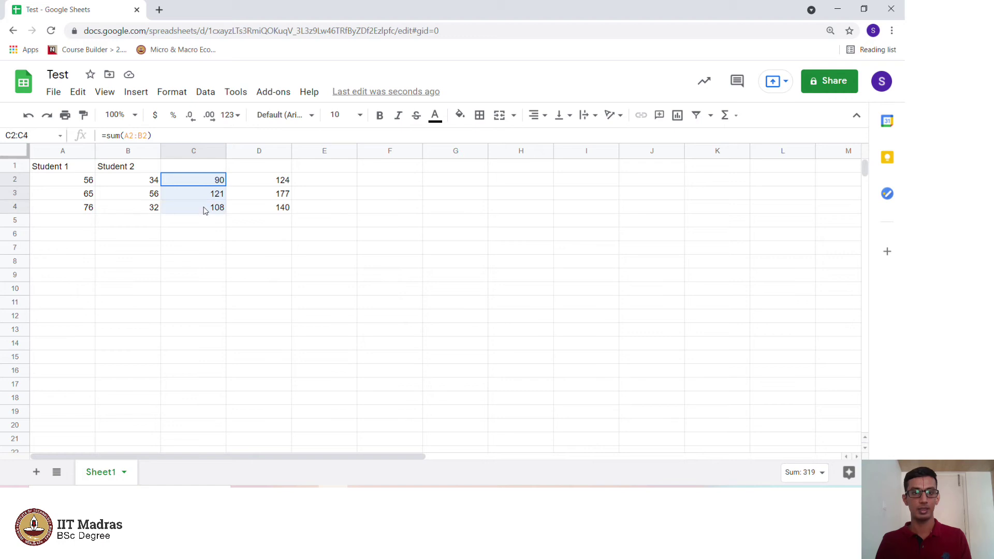
{"action": "key", "text": "ctrl+c"}
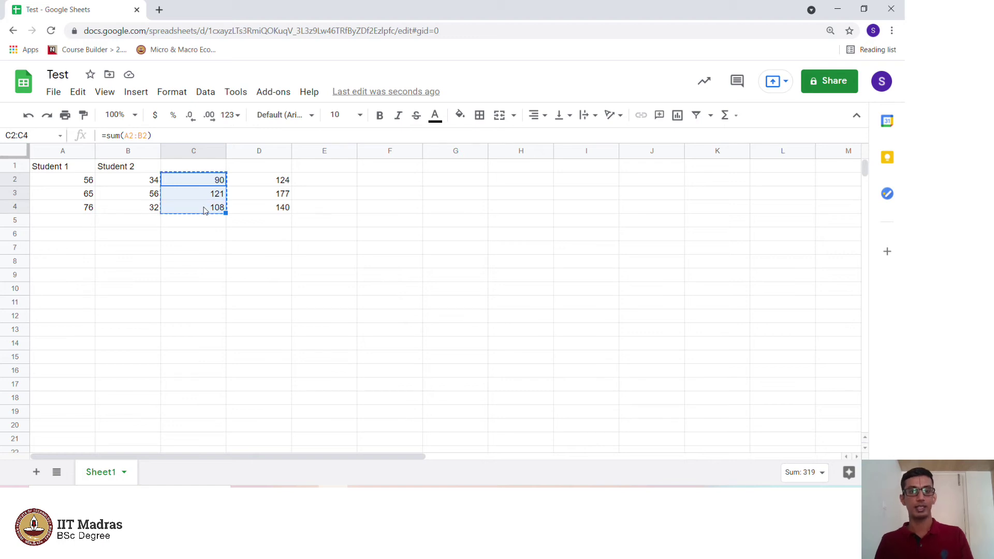
Step: Paste the copied totals into F2 as values only
{"action": "left_click", "coordinate": [371, 185]}
{"action": "right_click", "coordinate": [372, 185]}
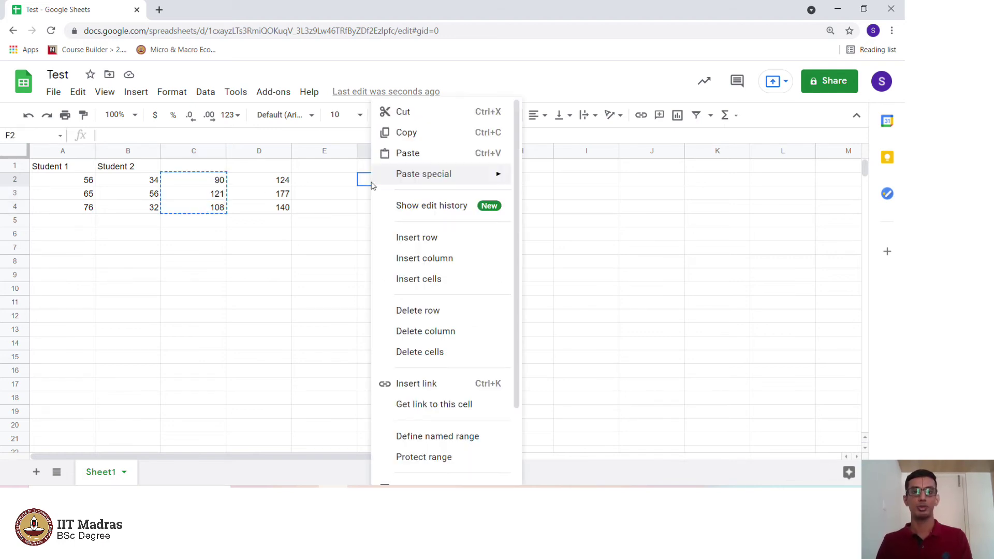
{"action": "mouse_move", "coordinate": [373, 181]}
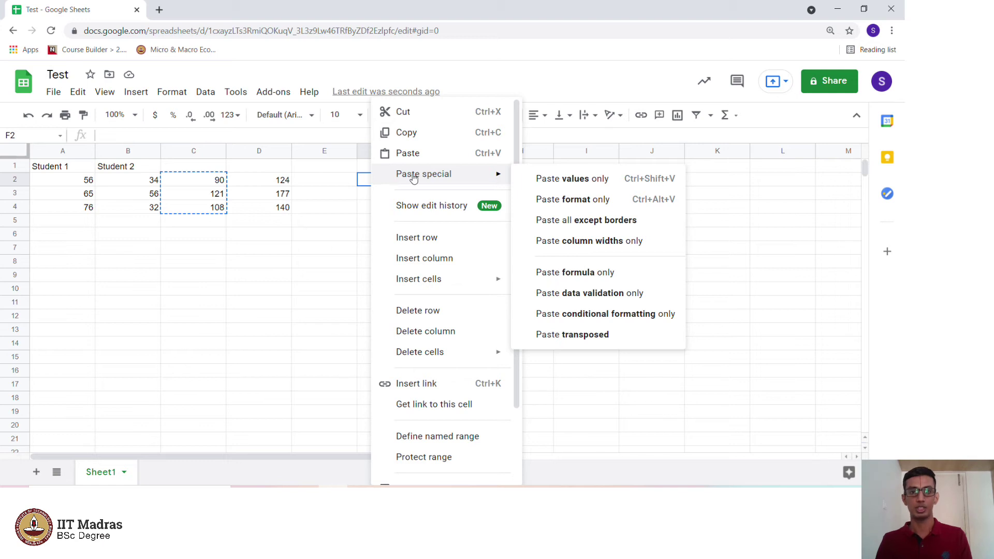
{"action": "left_click", "coordinate": [559, 179]}
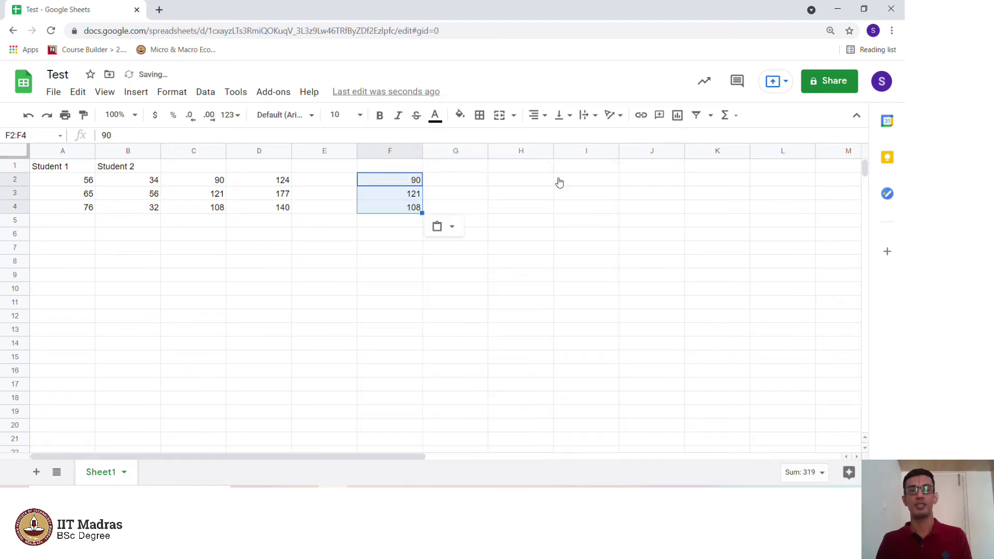
Step: Confirm F2:F4 hold plain values 90, 121, 108, then add a blank Sheet2
{"action": "left_click", "coordinate": [402, 184]}
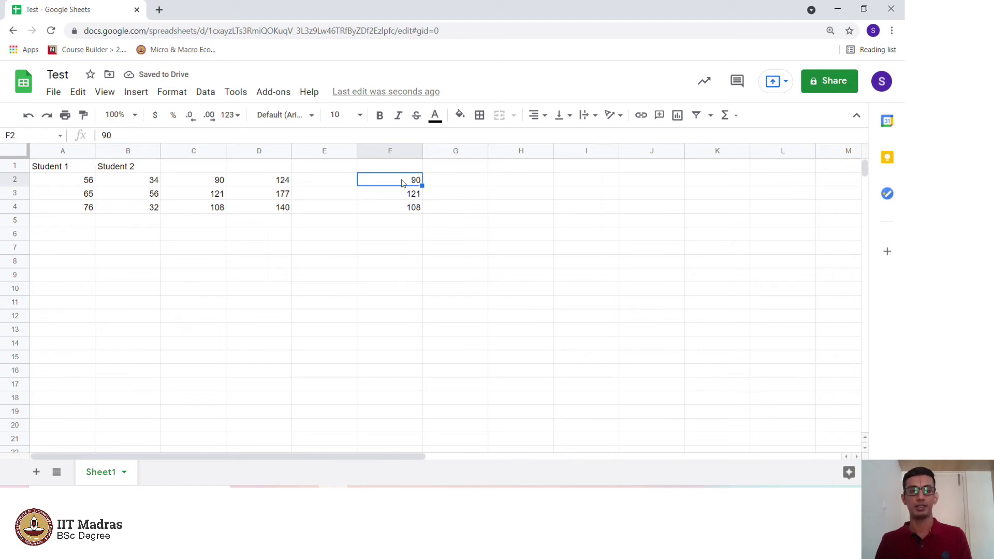
{"action": "left_click", "coordinate": [409, 195]}
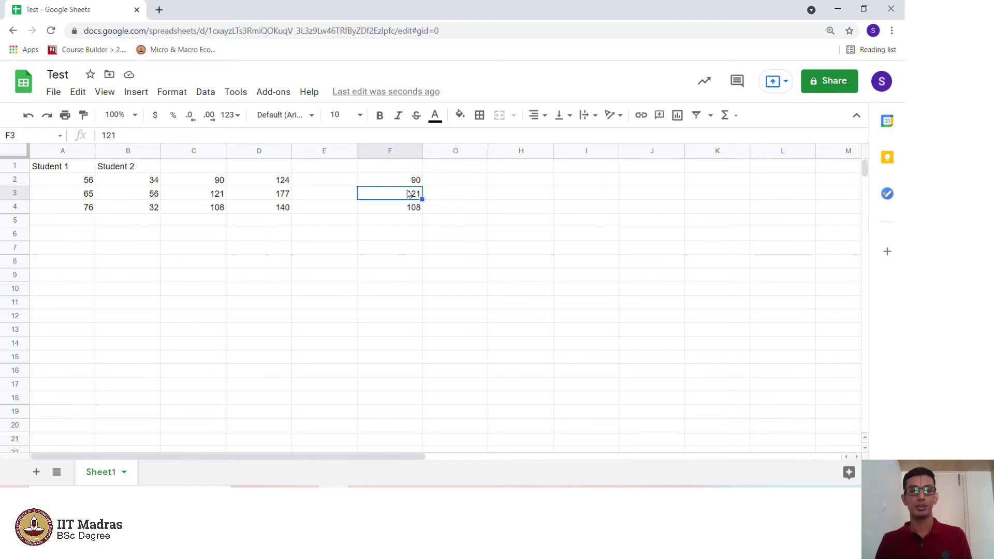
{"action": "left_click", "coordinate": [407, 210]}
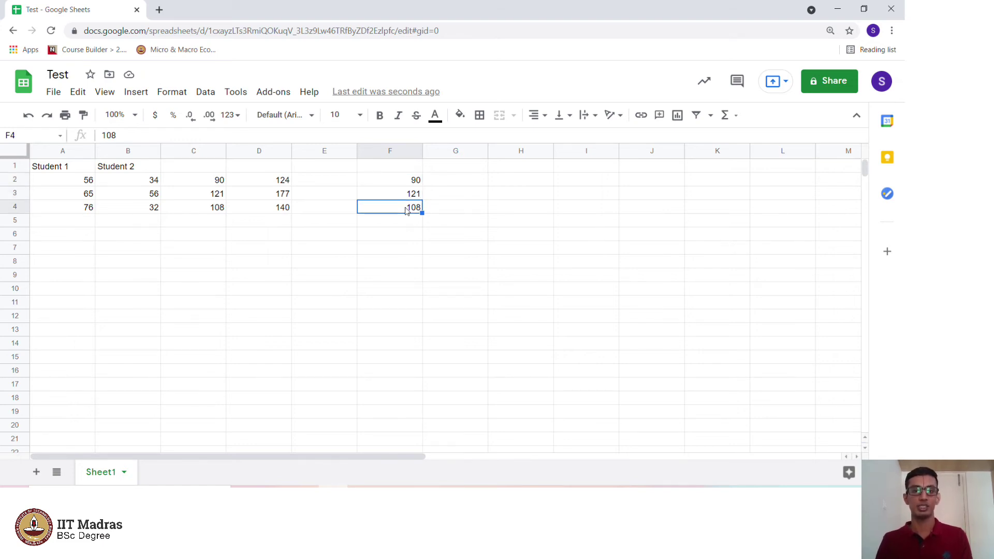
{"action": "left_click", "coordinate": [383, 182]}
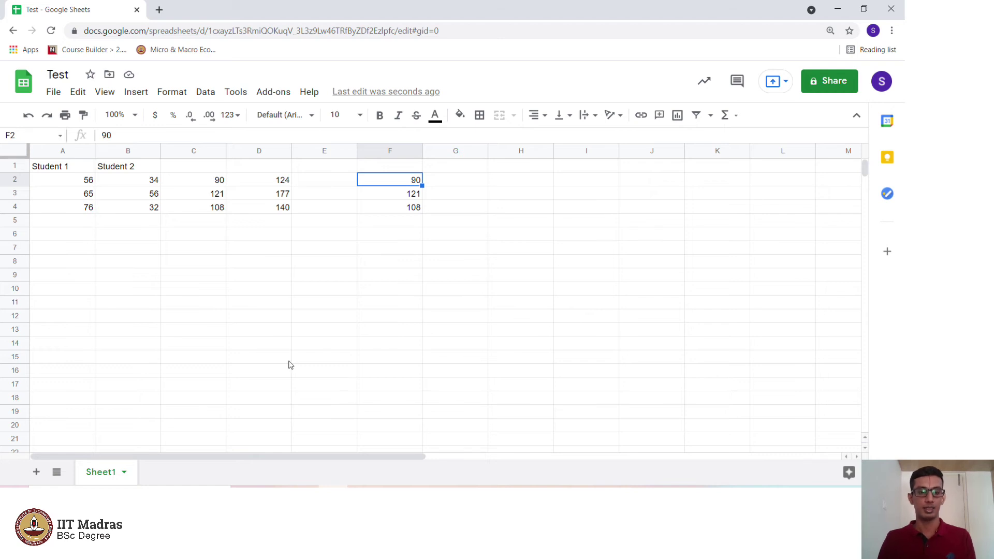
{"action": "left_click", "coordinate": [36, 473]}
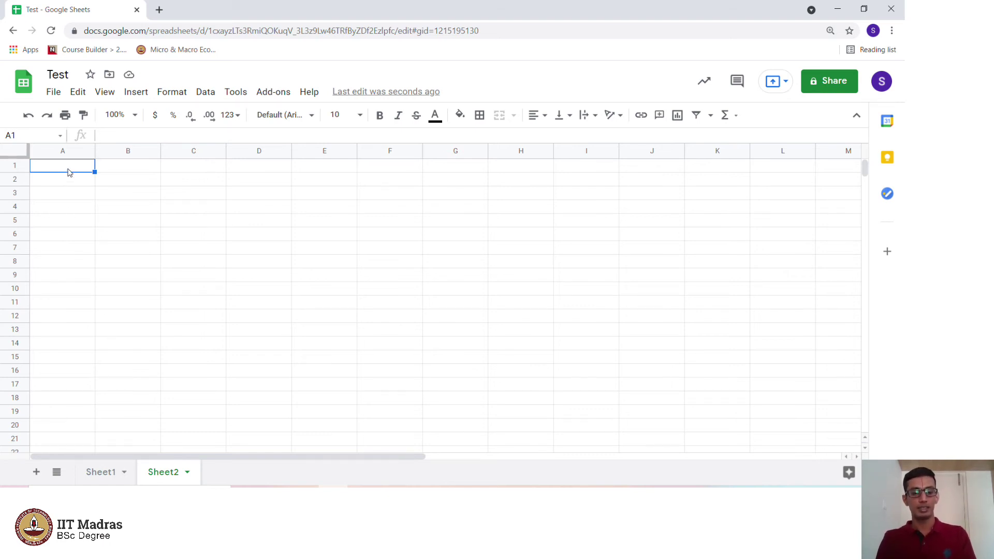
Step: Enter the headers 'Assignment' in A1 and 'Marks' in B1
{"action": "type", "text": "Roll nu"}
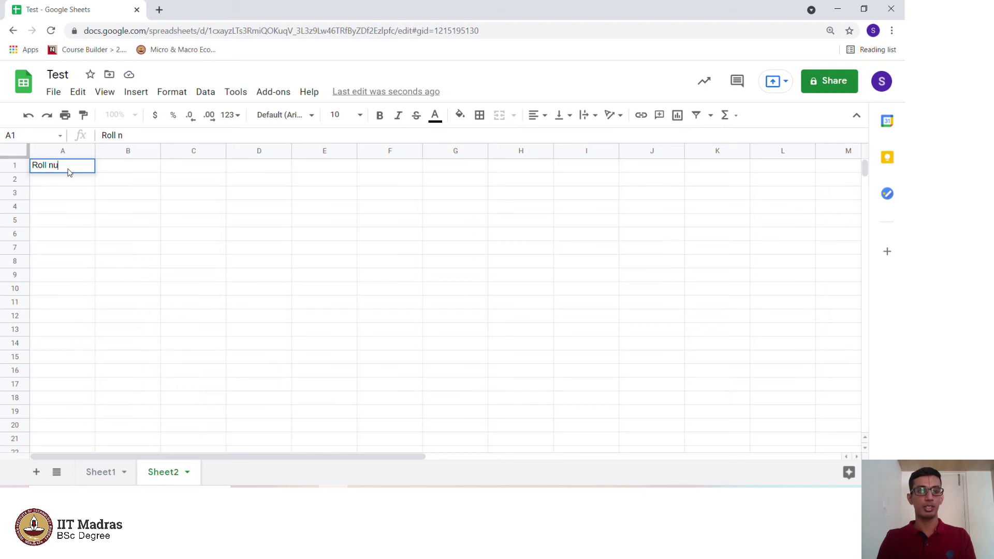
{"action": "type", "text": "mber"}
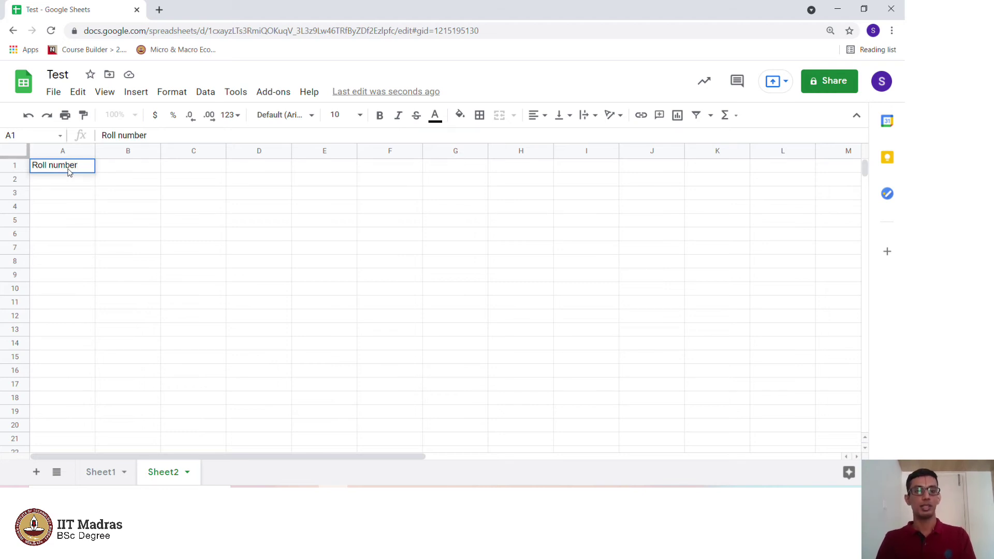
{"action": "key", "text": "Tab"}
{"action": "type", "text": "M"}
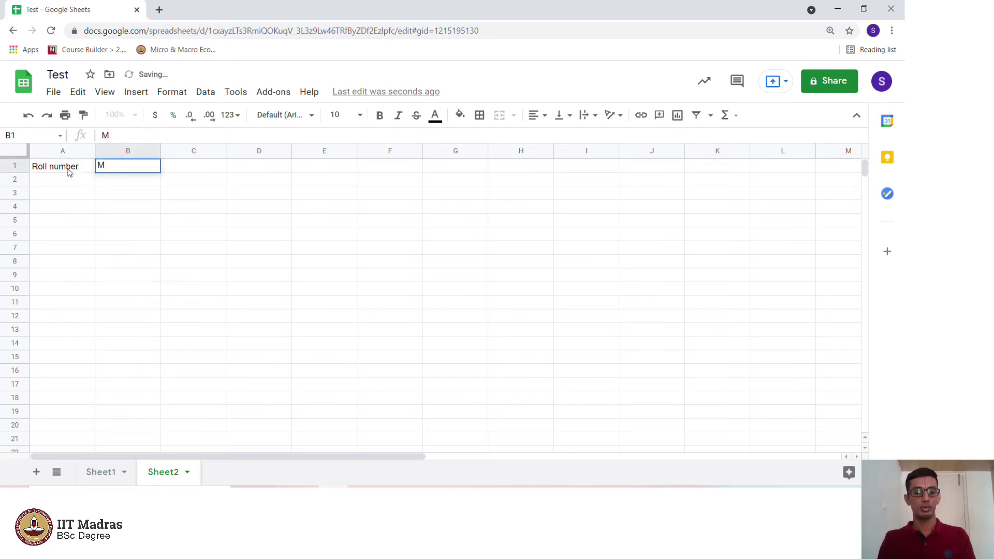
{"action": "type", "text": "arks"}
{"action": "key", "text": "Return"}
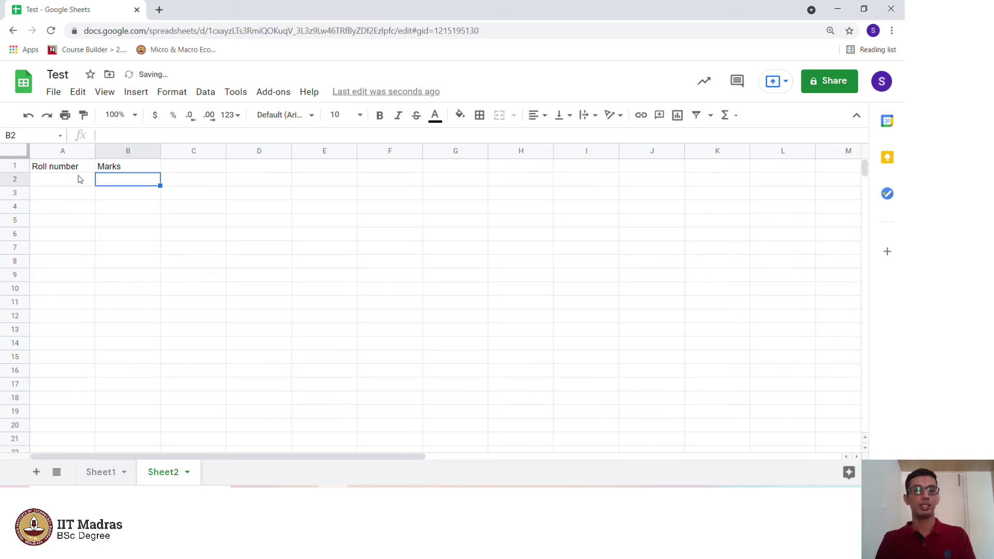
{"action": "left_click", "coordinate": [74, 170]}
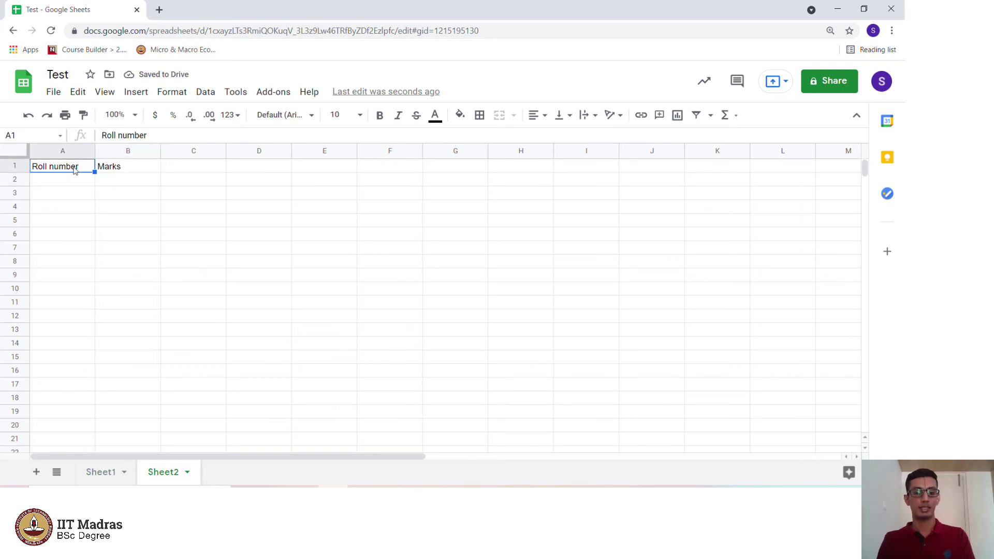
{"action": "type", "text": "Assignm"}
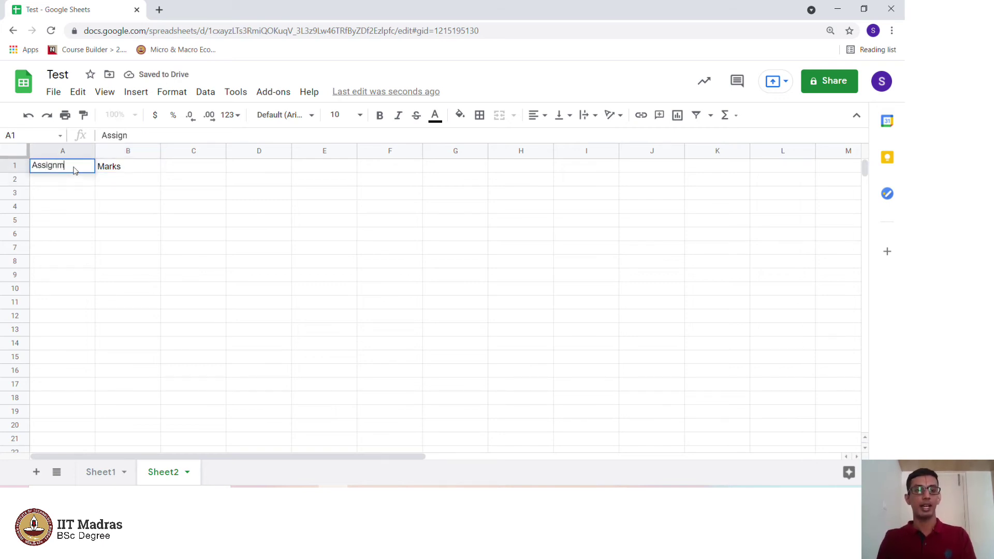
{"action": "type", "text": "et"}
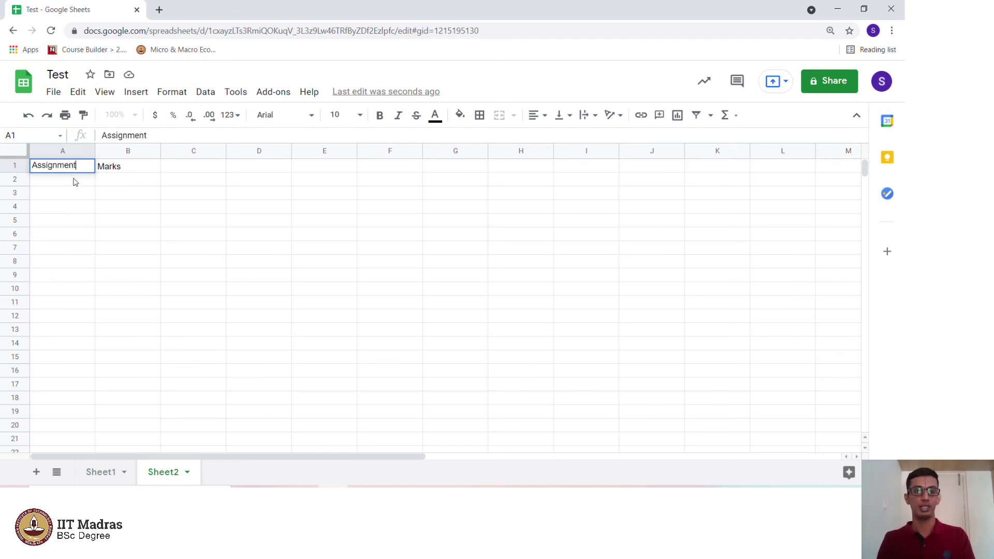
{"action": "left_click", "coordinate": [75, 181]}
Step: Enter assignment numbers 1, 2 and 3 in A2:A4
{"action": "type", "text": "1"}
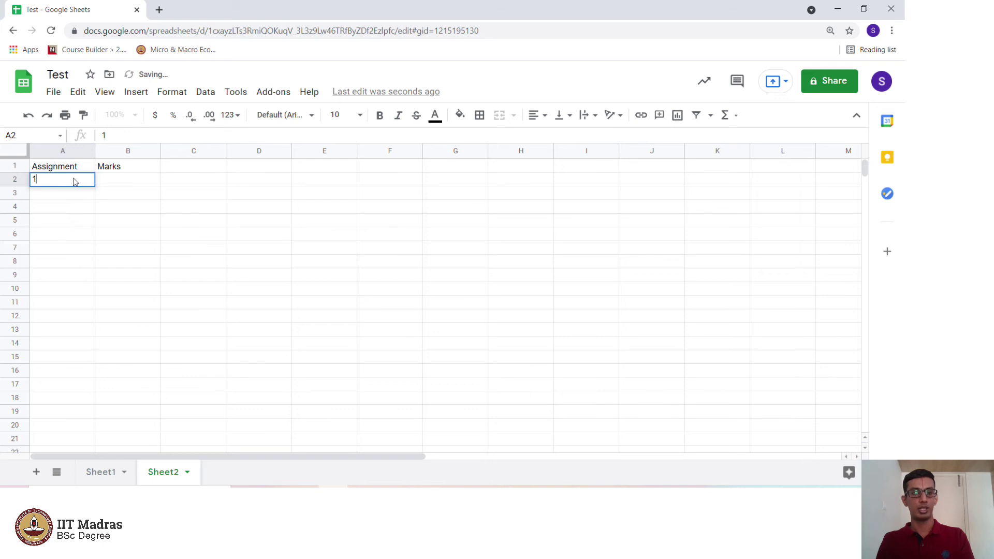
{"action": "key", "text": "Return"}
{"action": "type", "text": "2"}
{"action": "key", "text": "Return"}
{"action": "type", "text": "3"}
{"action": "key", "text": "Return"}
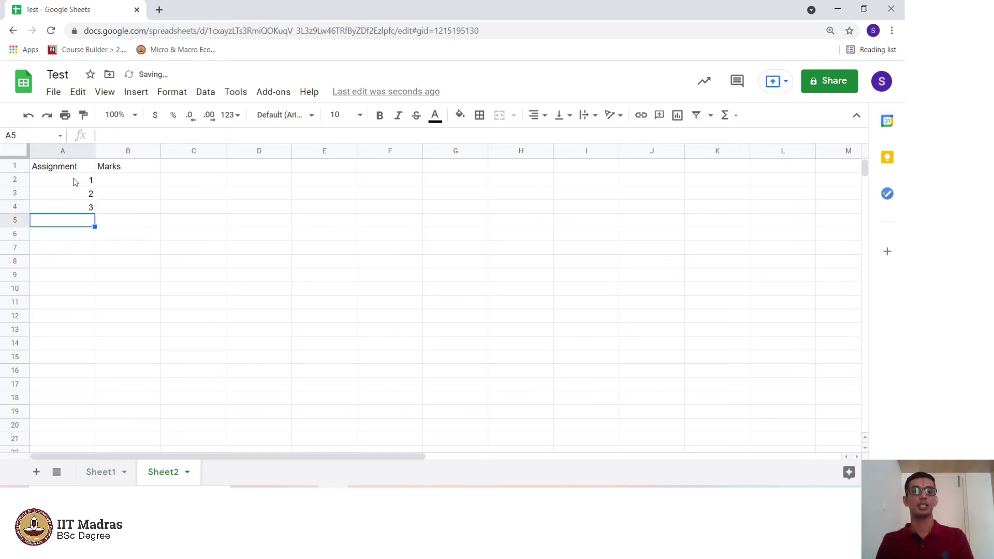
Step: Enter the marks 54, 76 and 54 in B2:B4
{"action": "left_click", "coordinate": [133, 182]}
{"action": "type", "text": "54"}
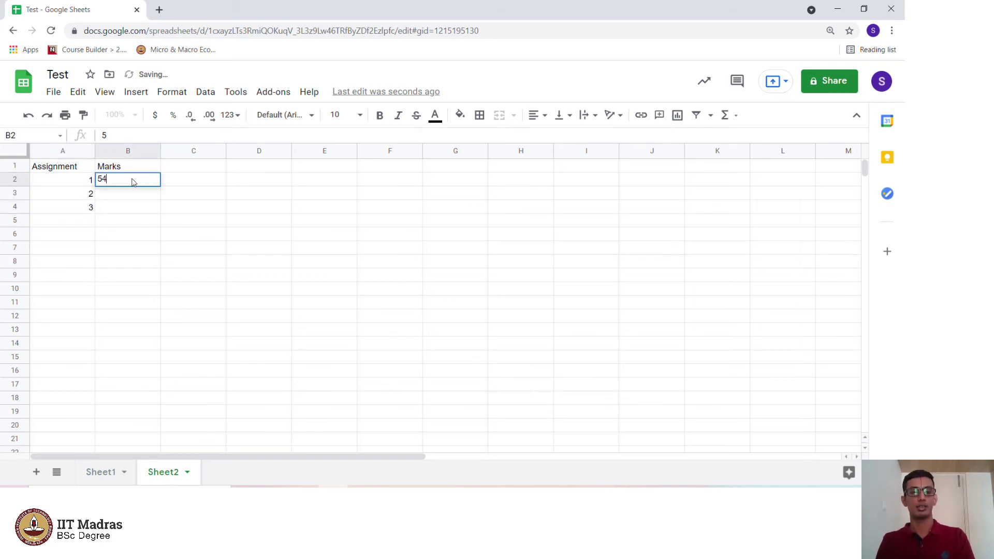
{"action": "key", "text": "Return"}
{"action": "type", "text": "76"}
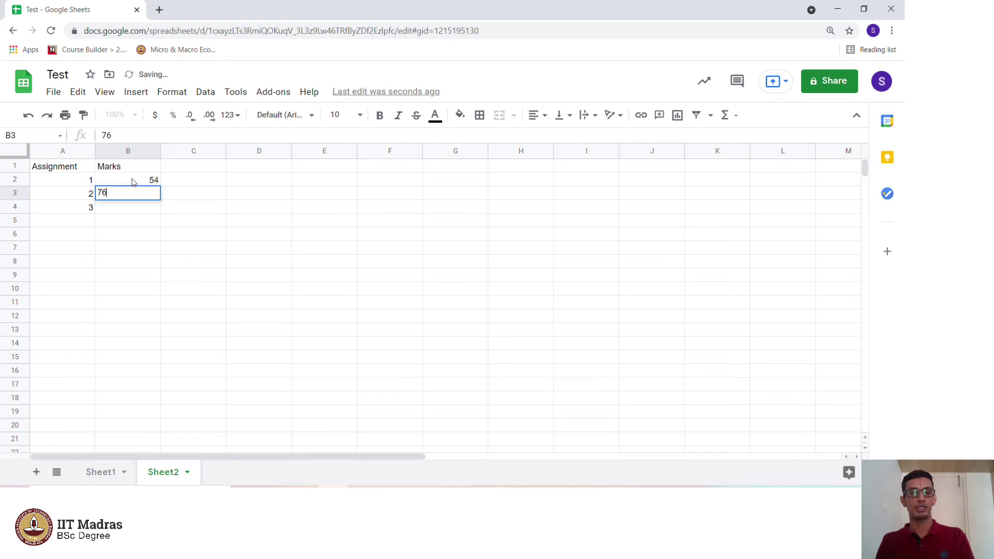
{"action": "key", "text": "Return"}
{"action": "type", "text": "54"}
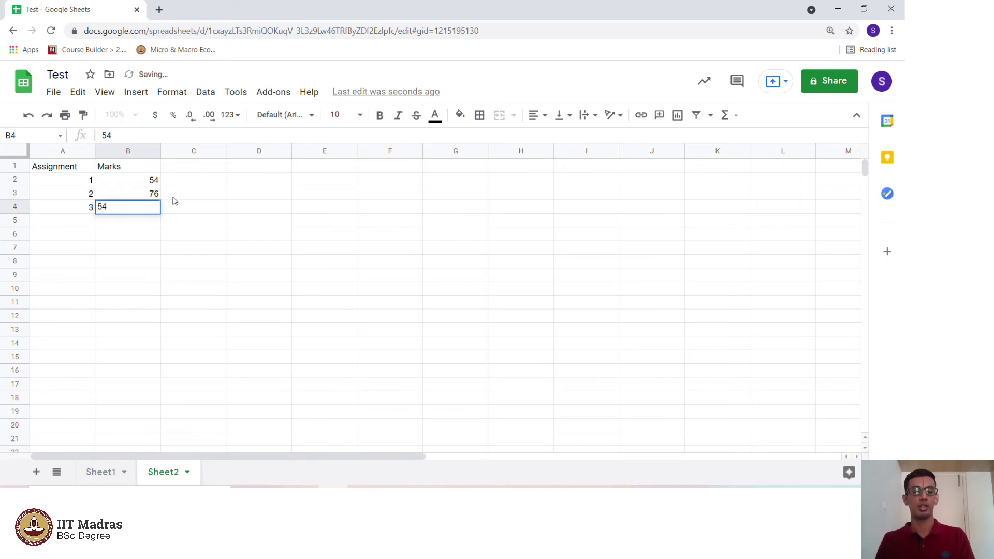
{"action": "left_click", "coordinate": [198, 222]}
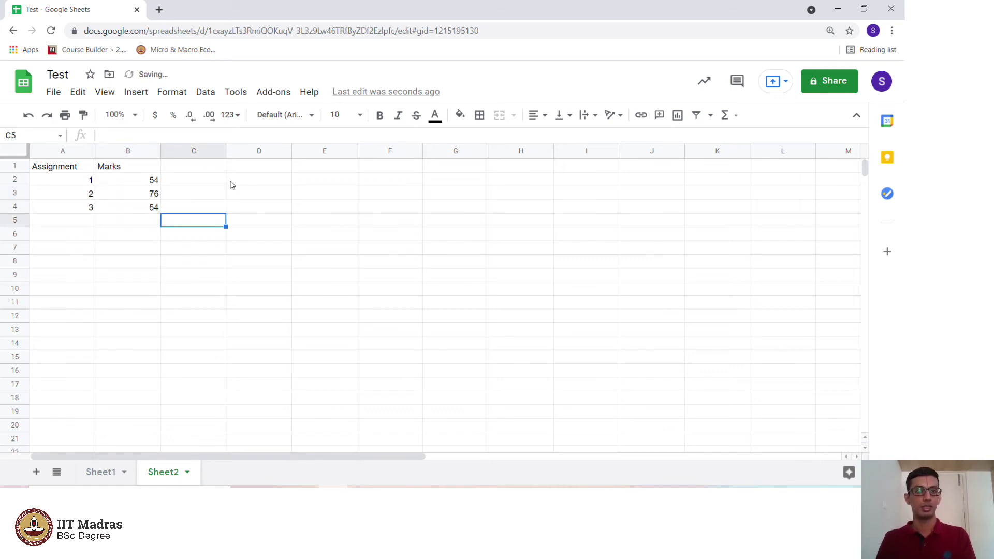
{"action": "left_click", "coordinate": [137, 92]}
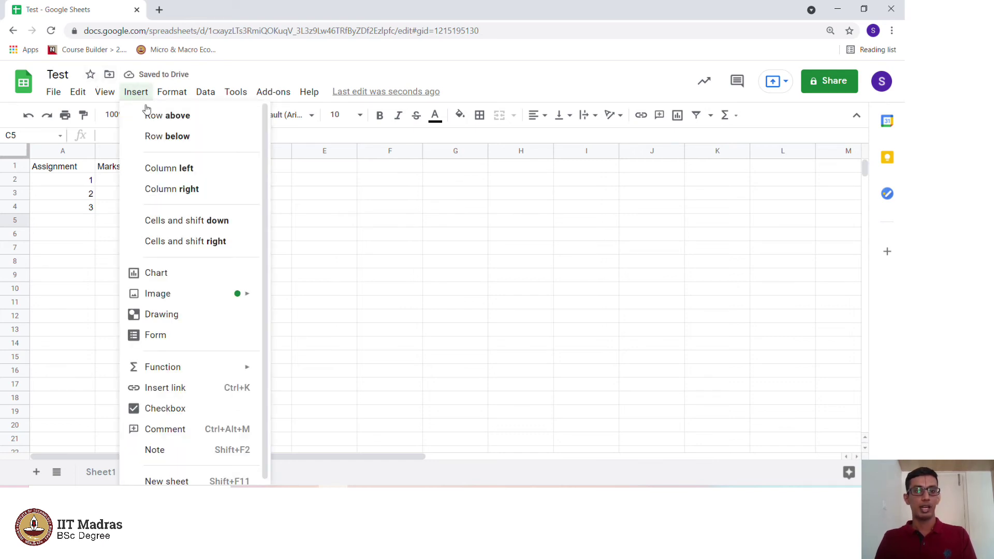
{"action": "left_click", "coordinate": [162, 275]}
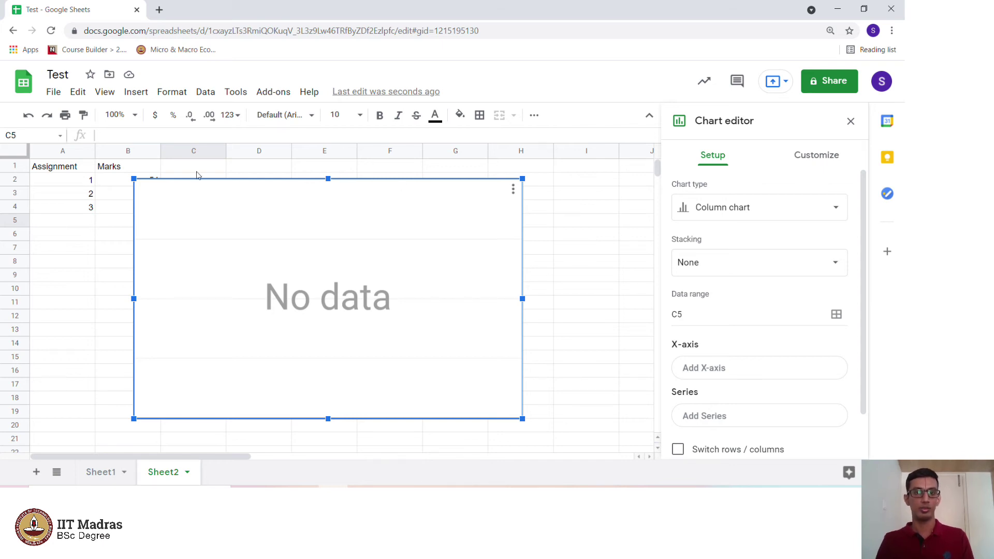
{"action": "left_click_drag", "start_coordinate": [60, 169], "coordinate": [86, 194]}
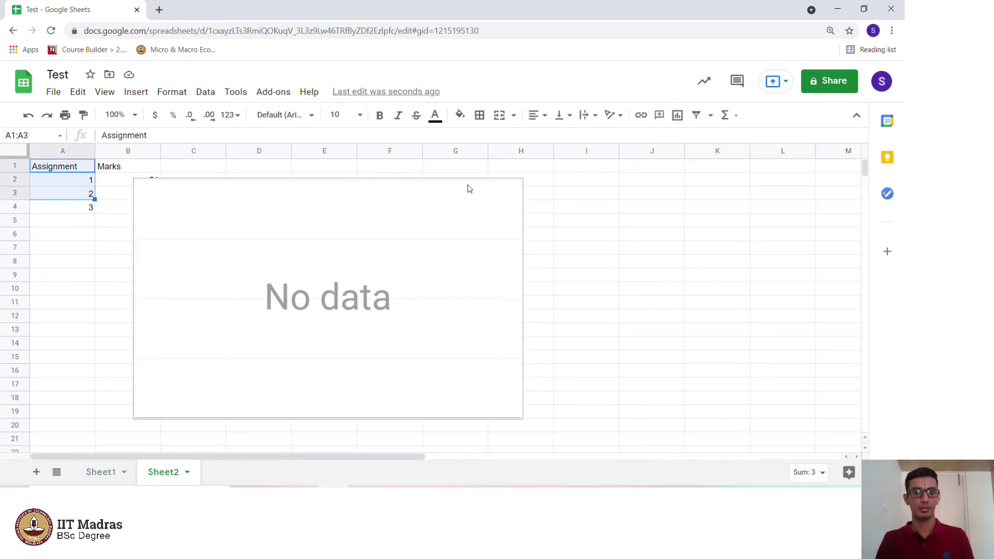
{"action": "left_click", "coordinate": [569, 242]}
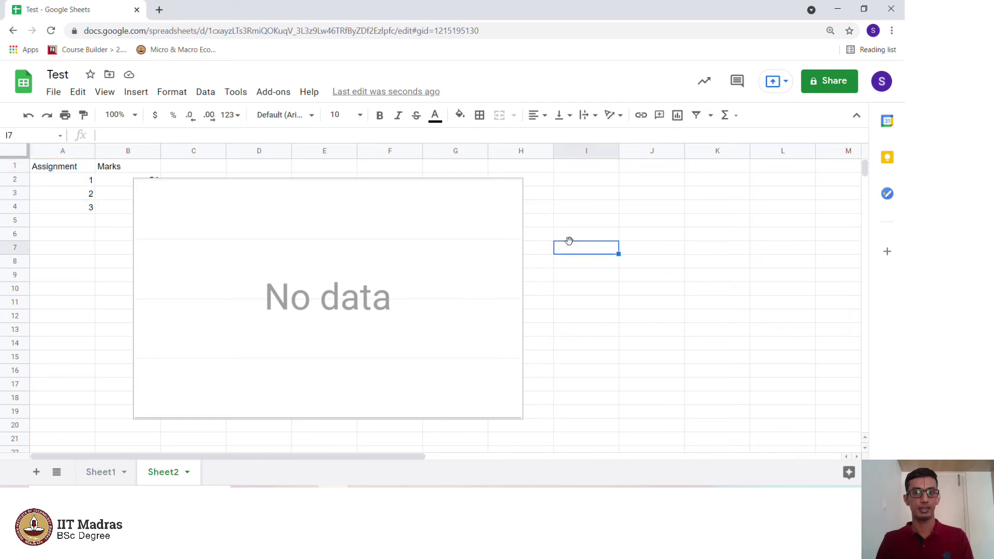
{"action": "left_click", "coordinate": [463, 225]}
{"action": "key", "text": "Delete"}
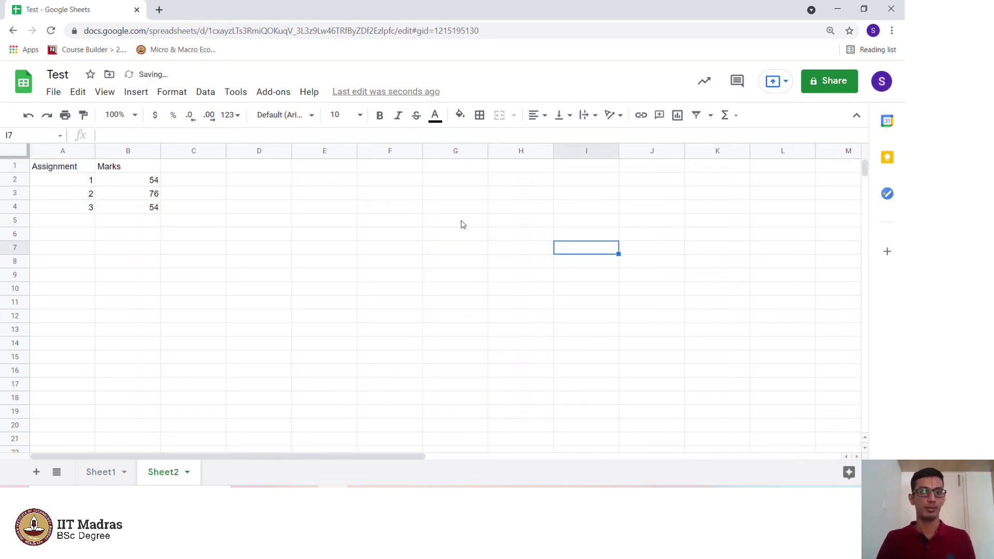
Step: Chart the A1:B4 Assignment/Marks table and position the chart below-right of the data
{"action": "left_click", "coordinate": [71, 170]}
{"action": "left_click_drag", "start_coordinate": [71, 174], "coordinate": [142, 209]}
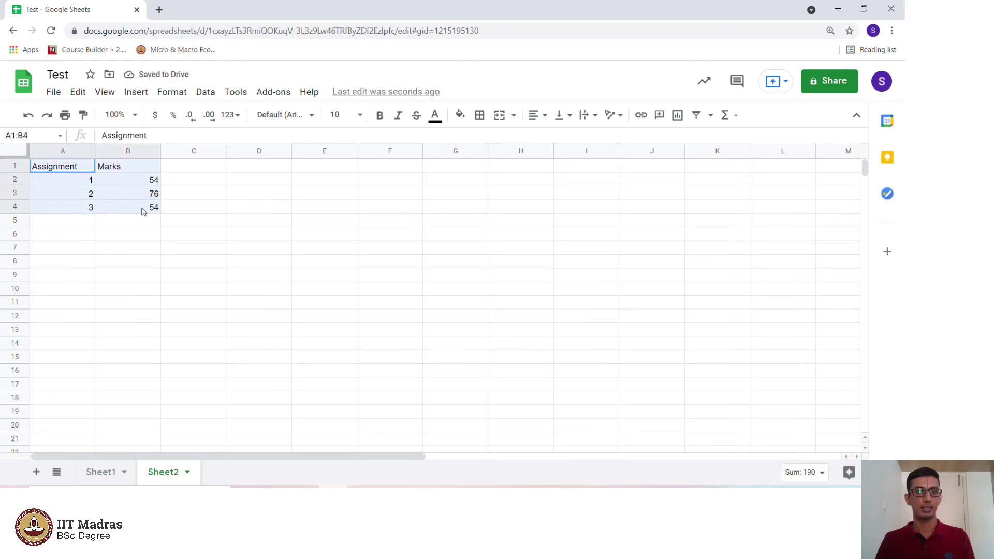
{"action": "left_click", "coordinate": [135, 93]}
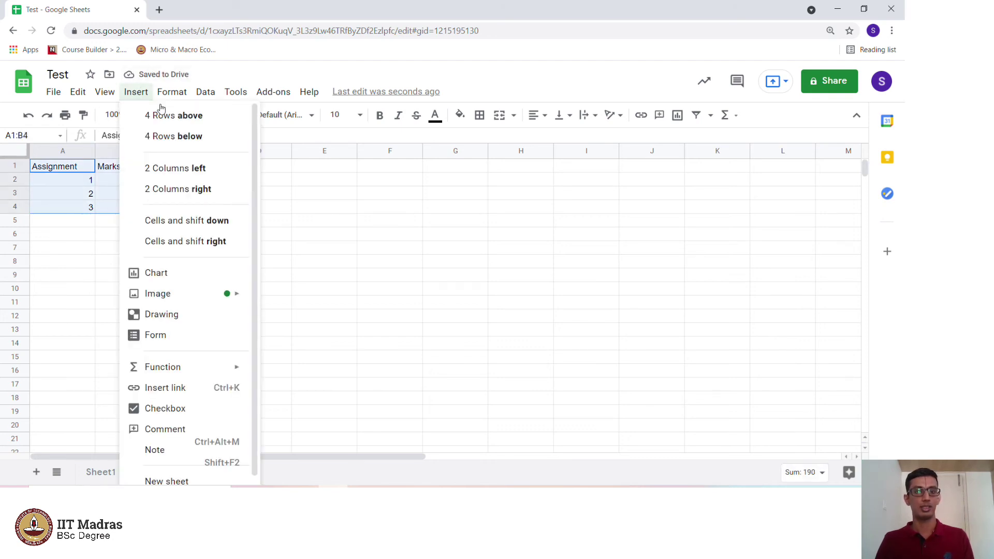
{"action": "left_click", "coordinate": [172, 274]}
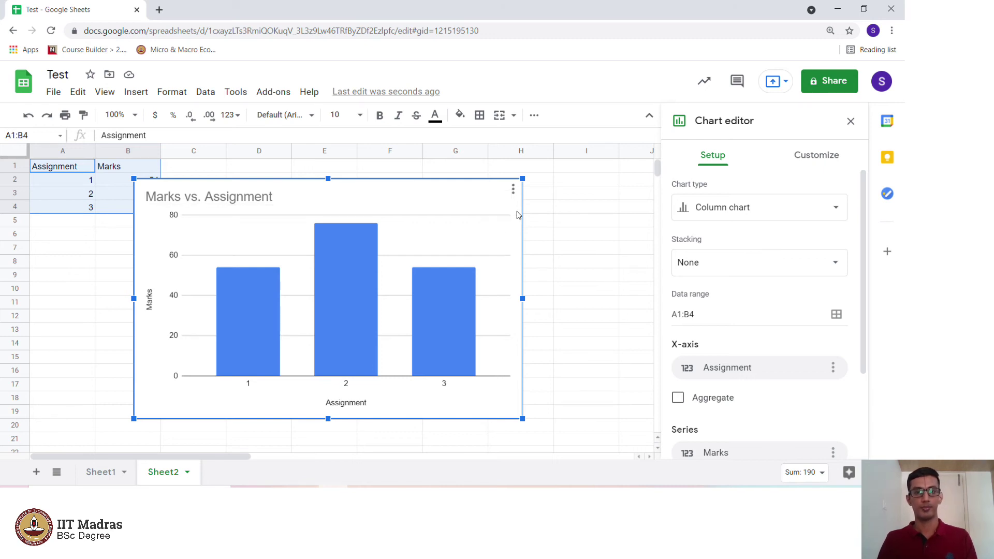
{"action": "left_click_drag", "start_coordinate": [518, 215], "coordinate": [574, 256]}
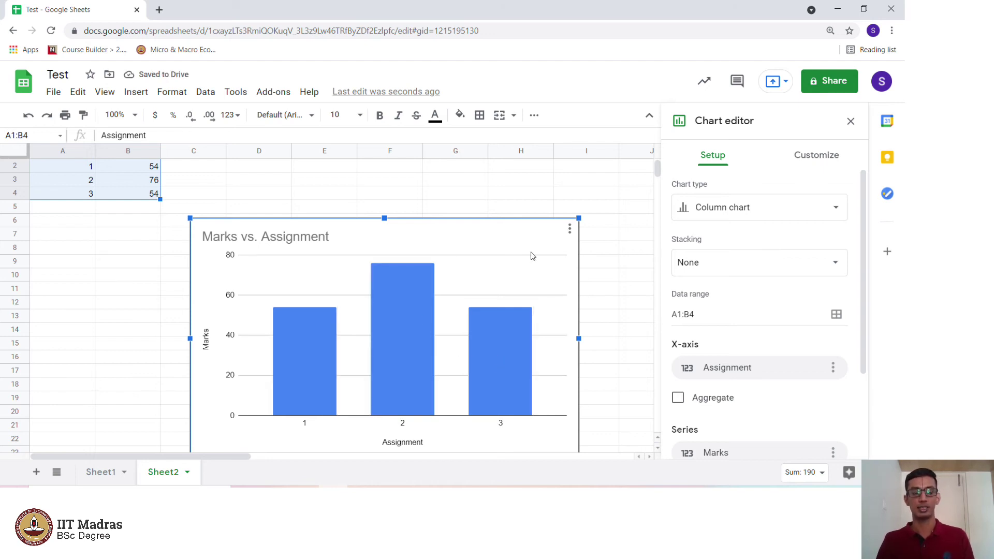
Step: Change the chart type to Line chart and bring up the horizontal axis styling options
{"action": "left_click", "coordinate": [723, 212]}
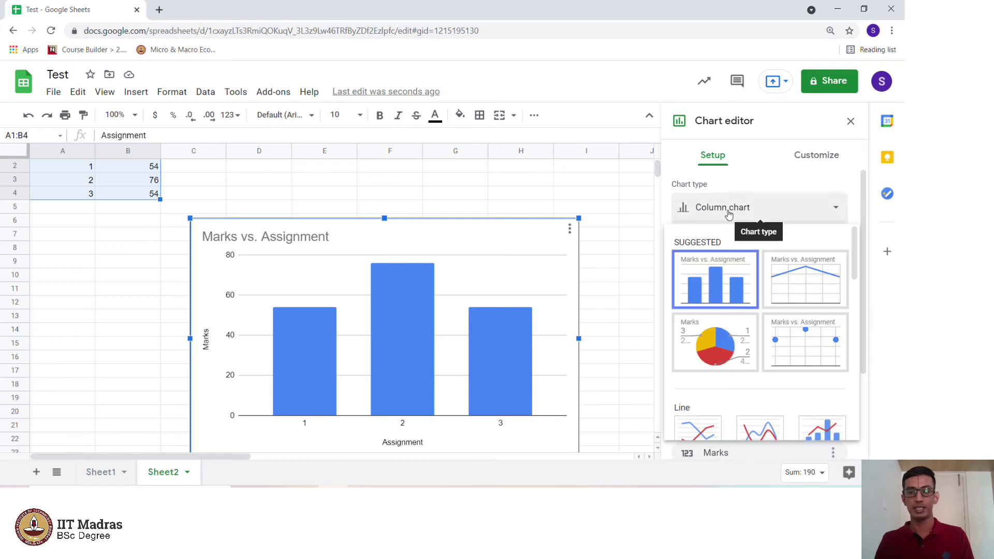
{"action": "left_click", "coordinate": [789, 279]}
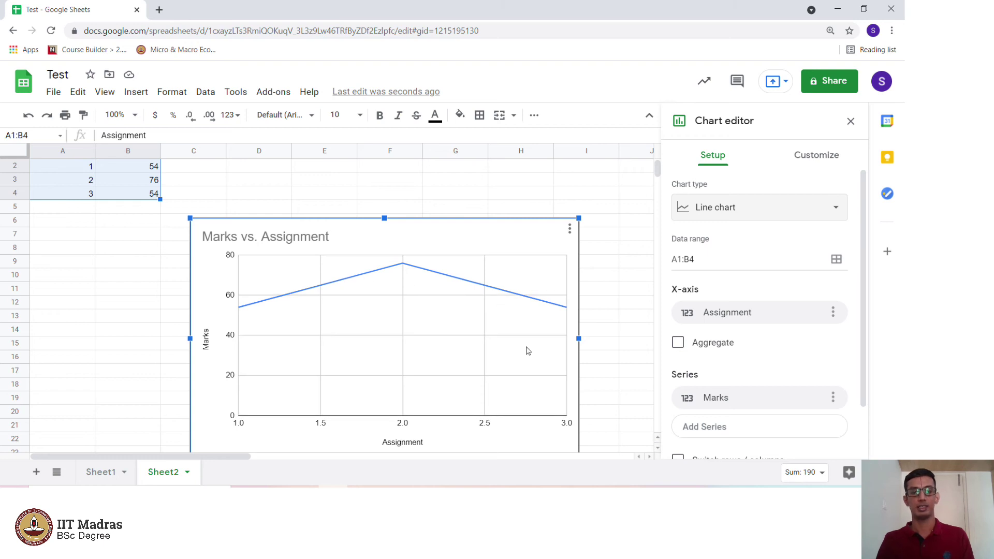
{"action": "left_click", "coordinate": [252, 426]}
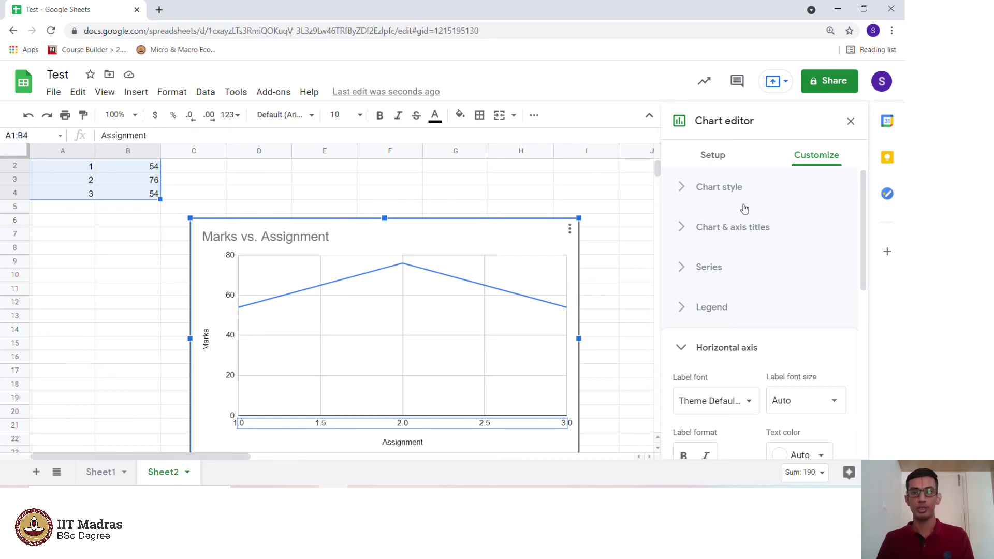
Step: Turn on 'Treat labels as text' so the horizontal axis shows only 1, 2, 3, then close the editor
{"action": "left_click", "coordinate": [746, 227]}
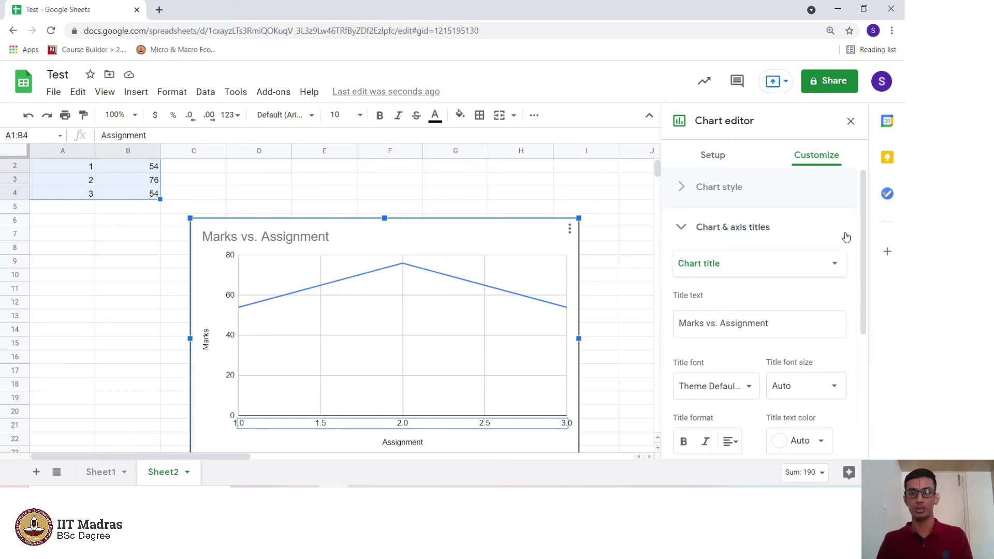
{"action": "left_click_drag", "start_coordinate": [863, 261], "coordinate": [748, 381]}
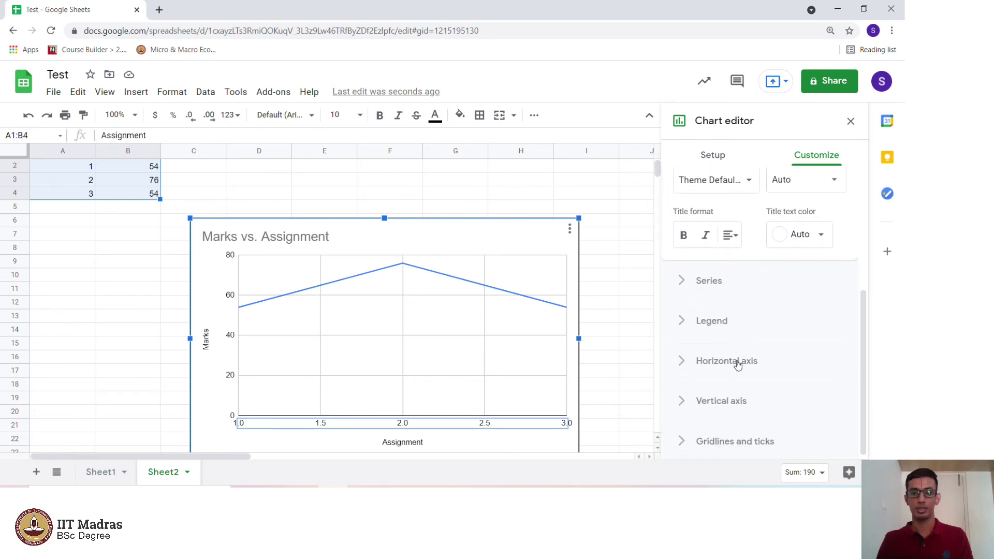
{"action": "left_click", "coordinate": [738, 363]}
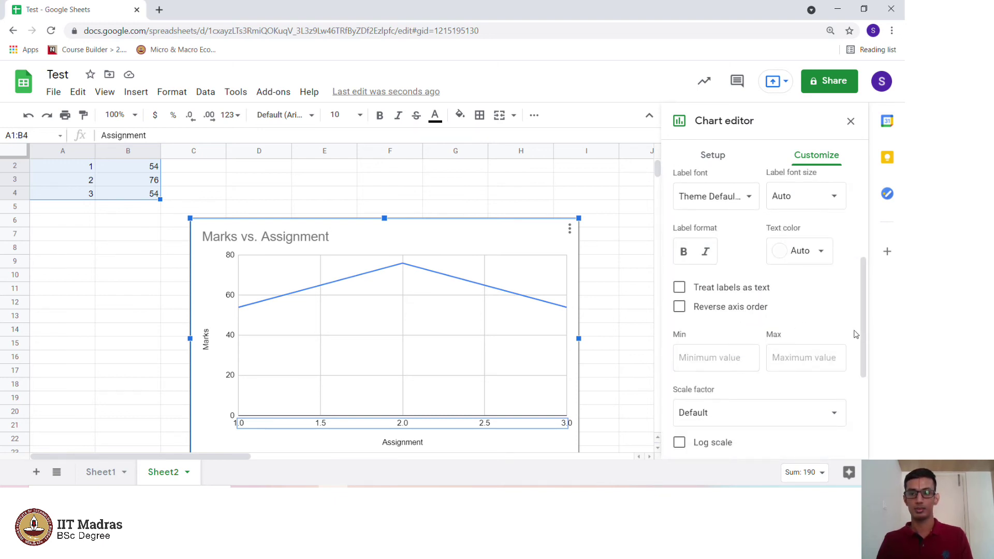
{"action": "left_click", "coordinate": [680, 288]}
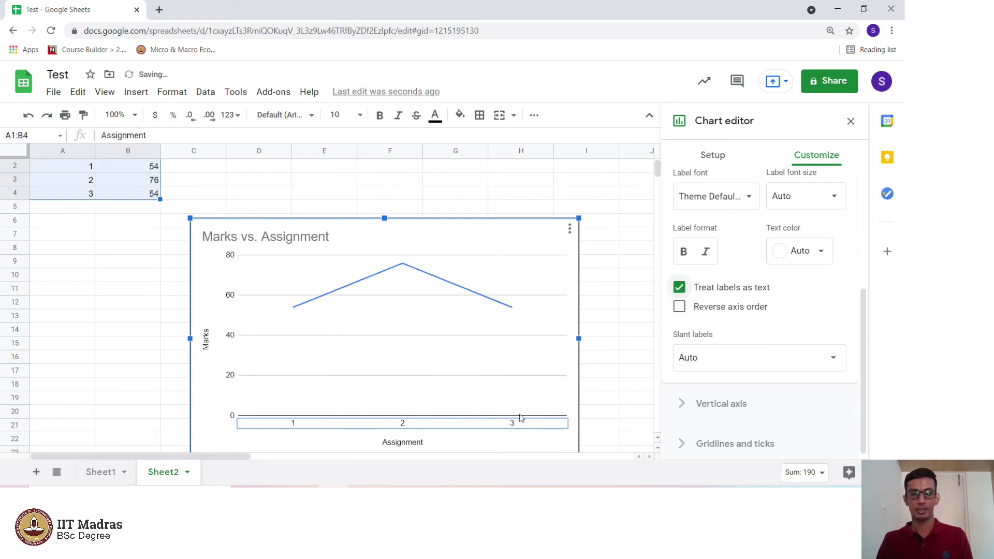
{"action": "left_click", "coordinate": [550, 448]}
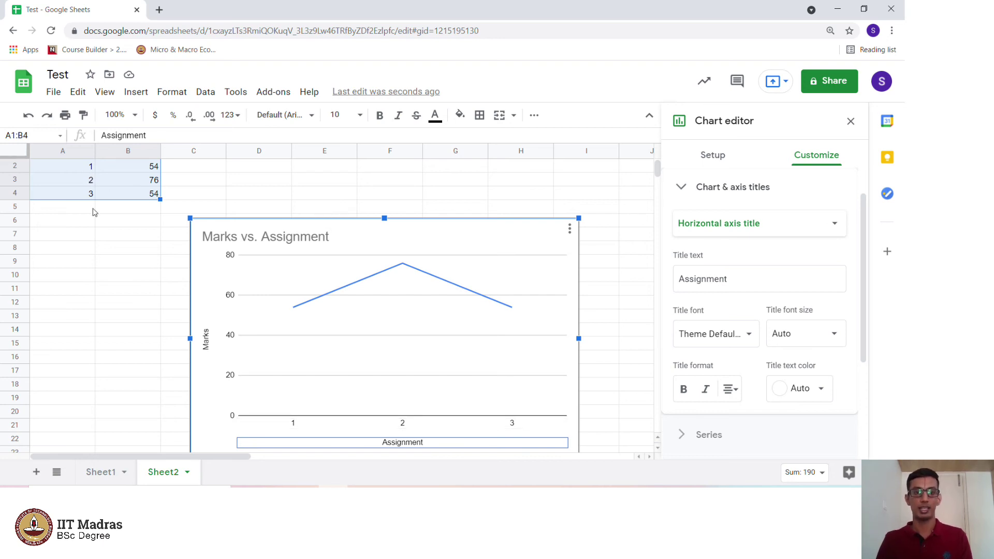
{"action": "left_click", "coordinate": [468, 198]}
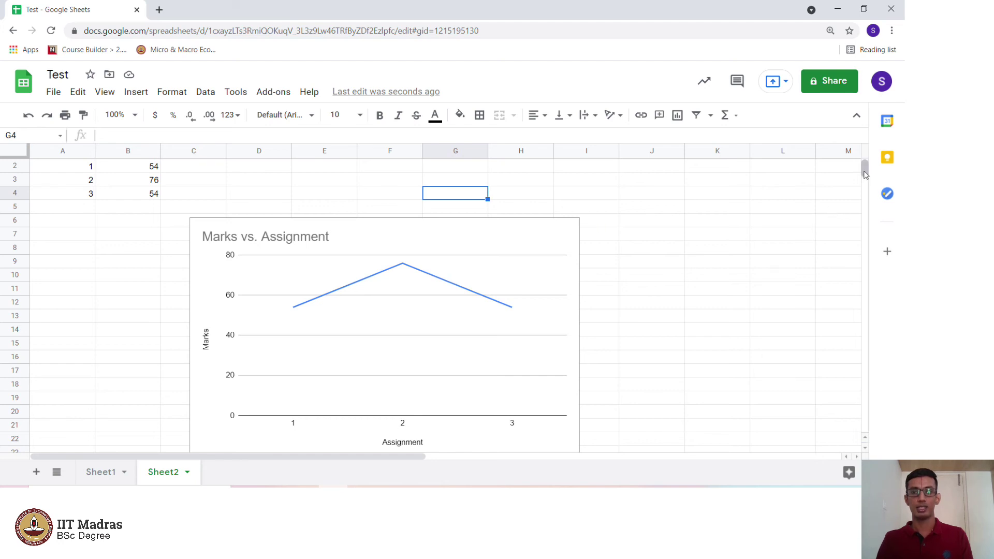
{"action": "scroll", "coordinate": [866, 171], "scroll_direction": "up", "scroll_amount": 1}
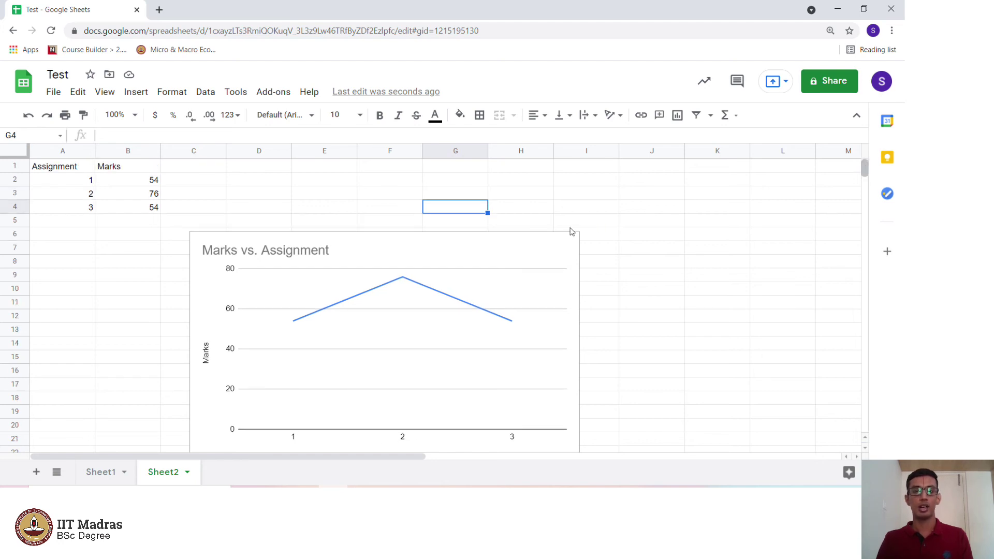
Step: Reopen the chart editor and browse the Chart type list without changing it, then return to Excel's Book1
{"action": "left_click", "coordinate": [519, 254]}
{"action": "scroll", "coordinate": [520, 253], "scroll_direction": "down", "scroll_amount": 1}
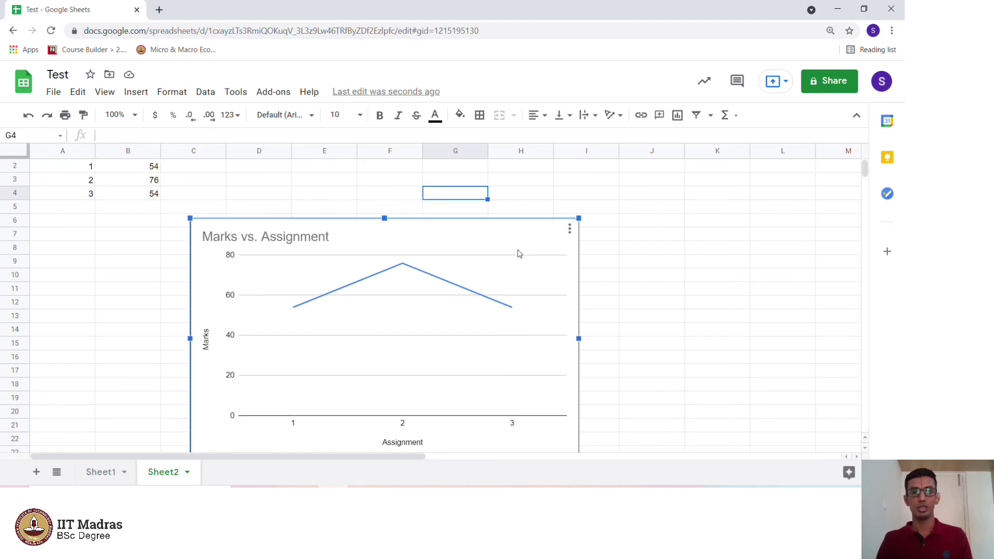
{"action": "left_click", "coordinate": [570, 230]}
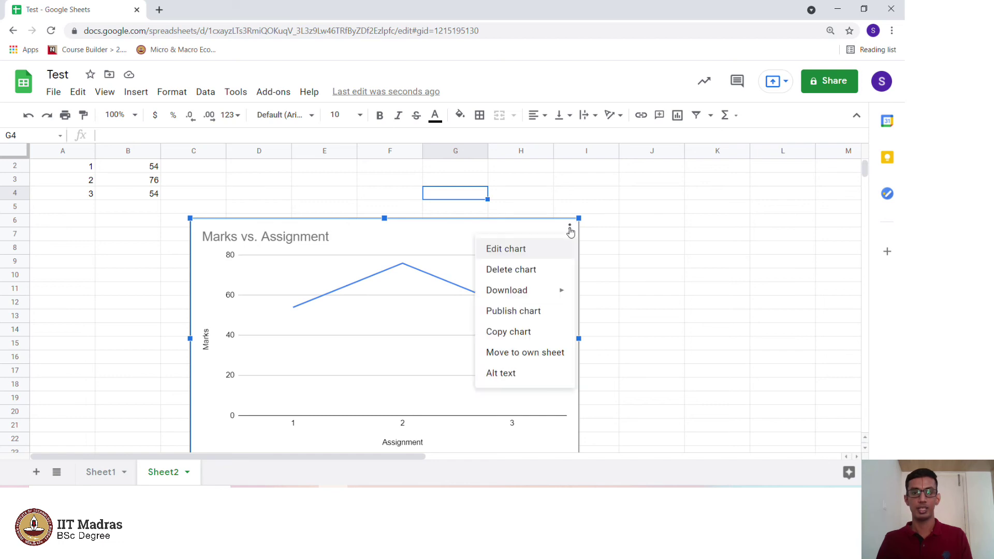
{"action": "left_click", "coordinate": [515, 253]}
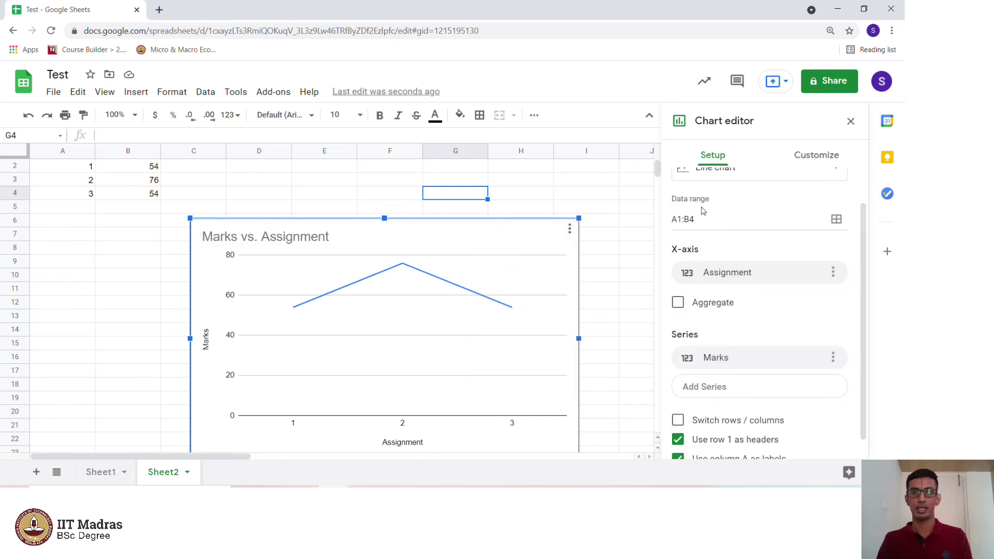
{"action": "scroll", "coordinate": [864, 218], "scroll_direction": "up", "scroll_amount": 2}
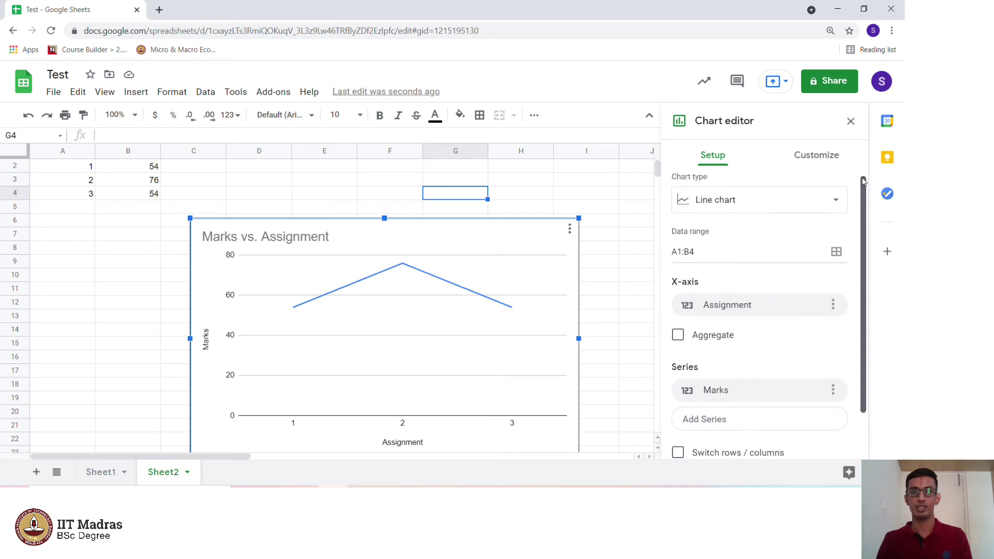
{"action": "left_click", "coordinate": [759, 212]}
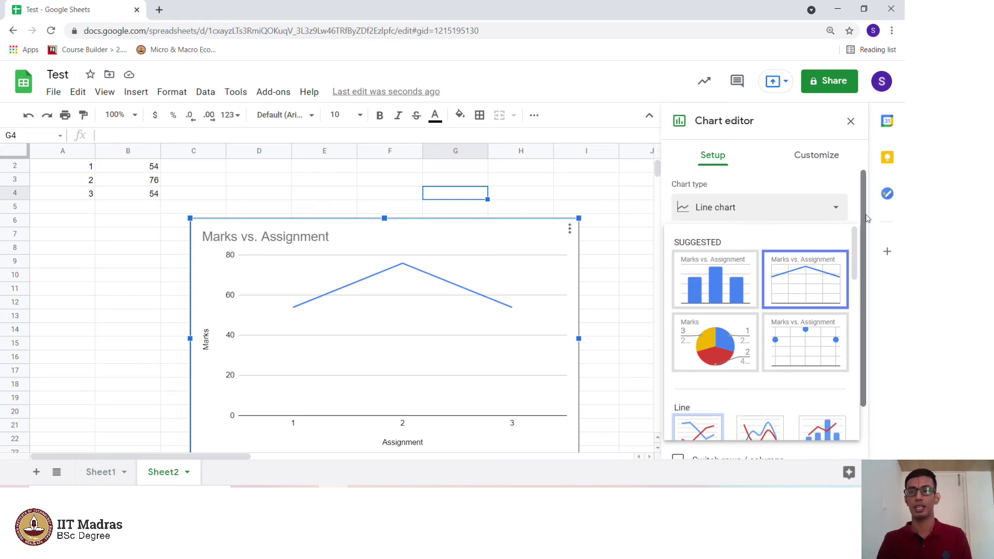
{"action": "left_click_drag", "start_coordinate": [856, 234], "coordinate": [851, 383]}
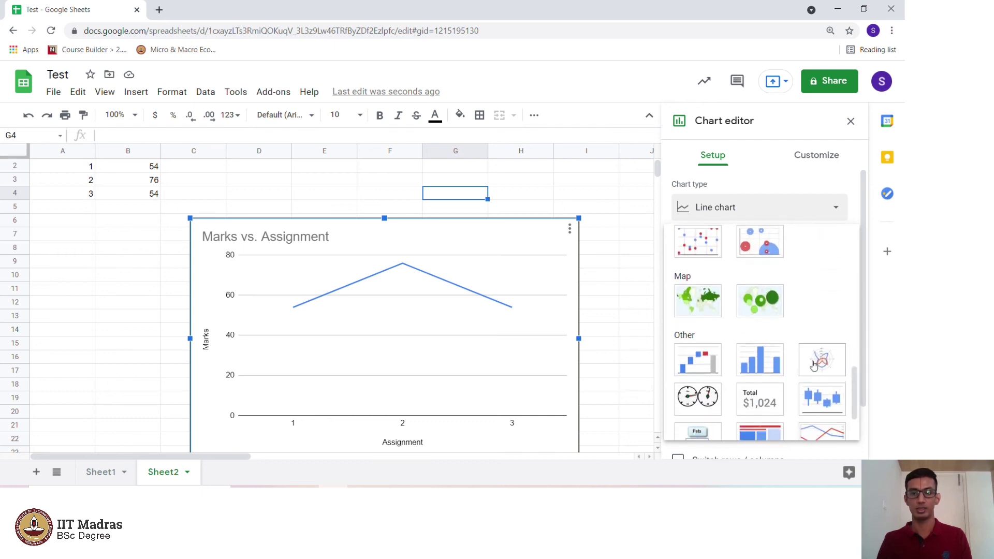
{"action": "left_click", "coordinate": [623, 262]}
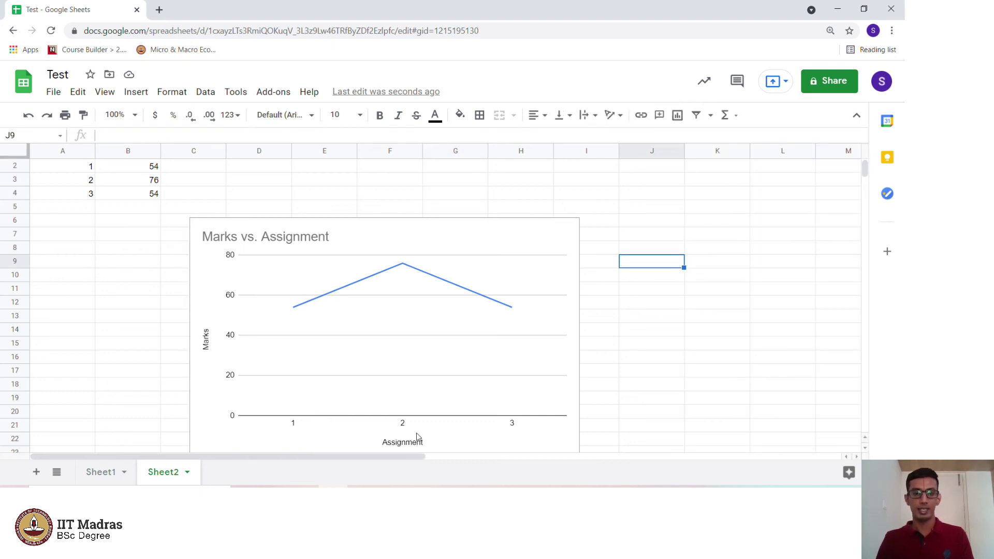
{"action": "key", "text": "alt+Tab"}
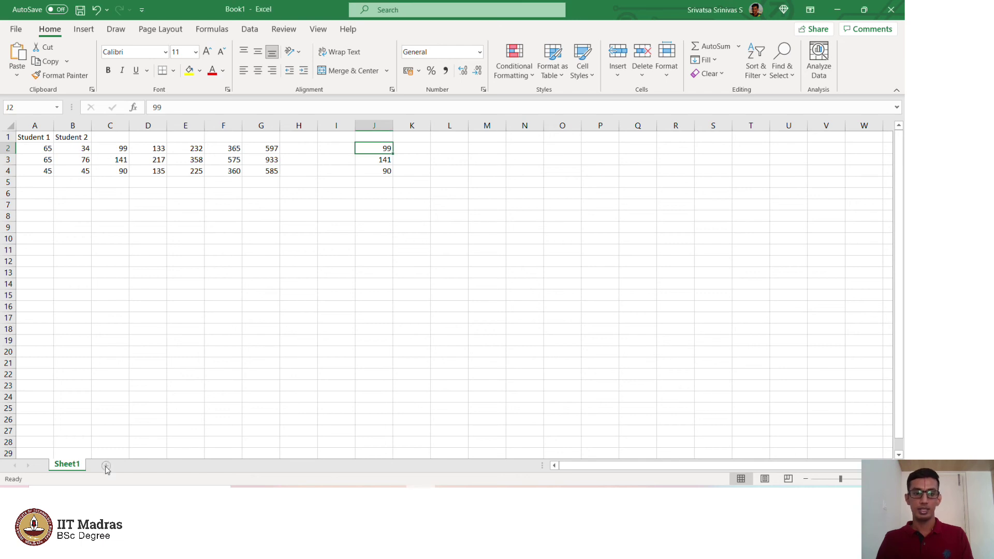
Step: Add a new sheet with headers Assignment in A1 and Marks in B1
{"action": "left_click", "coordinate": [106, 468]}
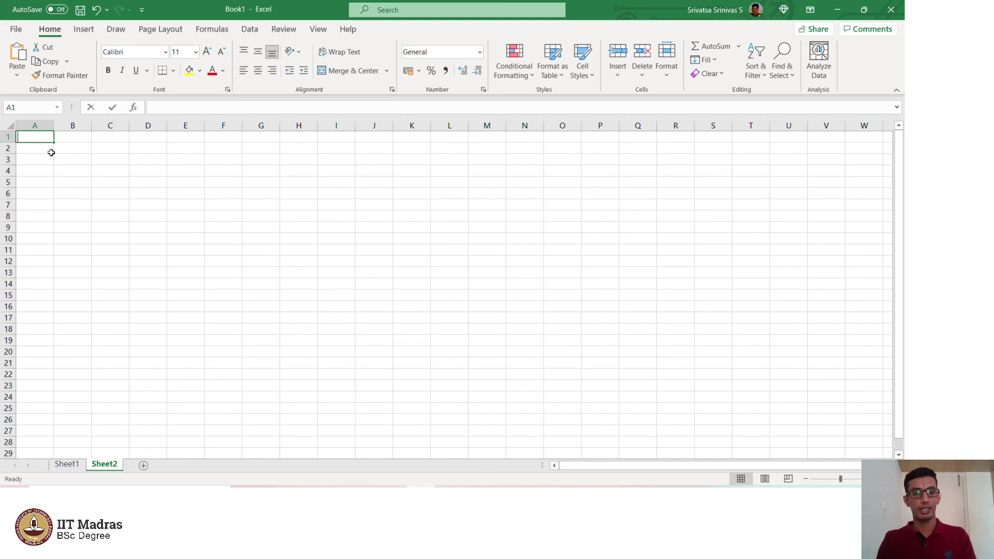
{"action": "type", "text": "Asi"}
{"action": "type", "text": "ignmetn"}
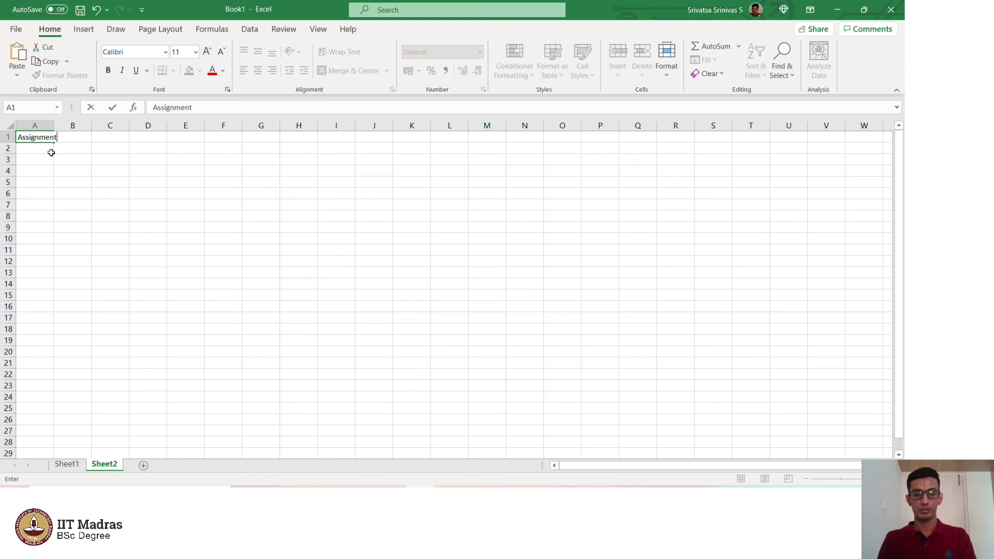
{"action": "key", "text": "Tab"}
{"action": "type", "text": "Mar"}
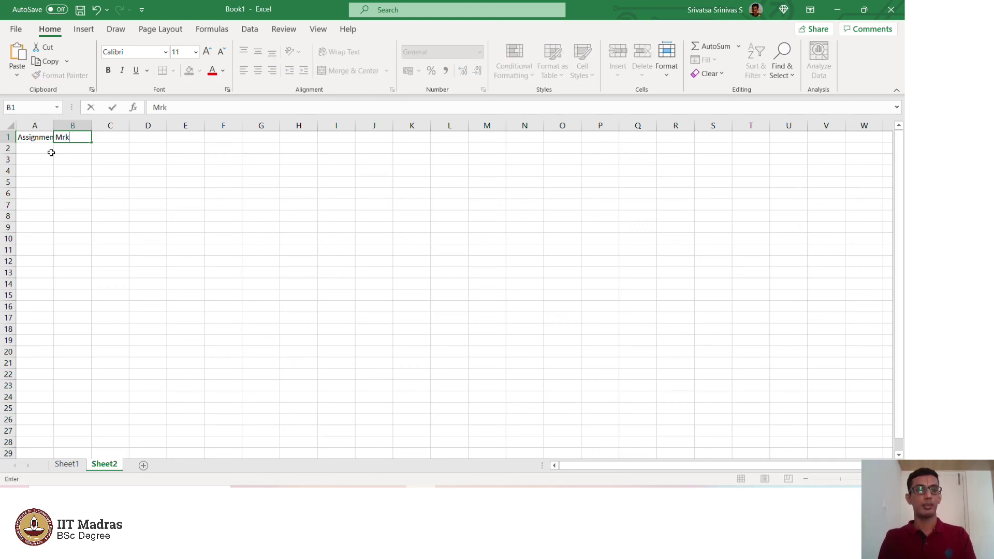
{"action": "type", "text": "ks"}
{"action": "key", "text": "Return"}
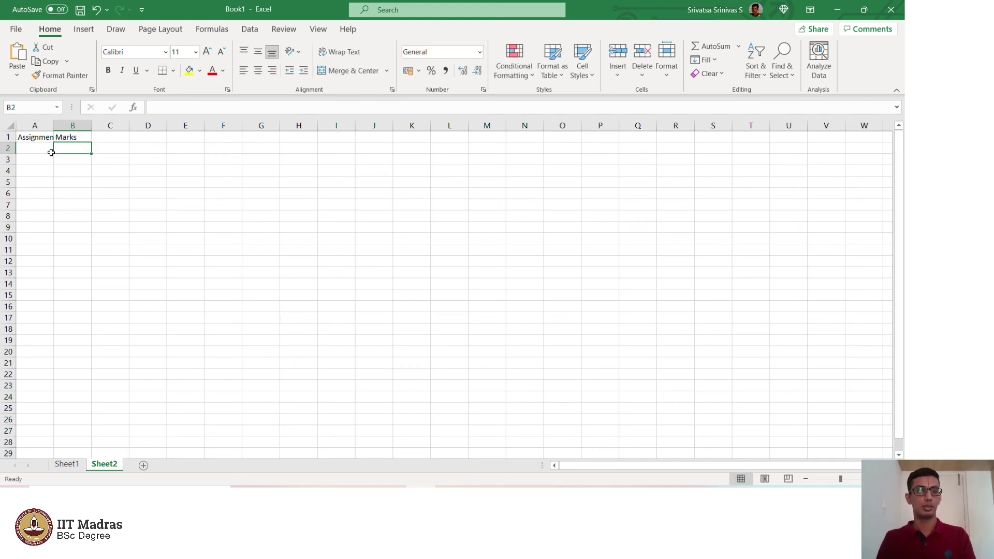
Step: Enter assignment numbers 1, 2 and 3 in A2:A4
{"action": "left_click", "coordinate": [26, 147]}
{"action": "type", "text": "54"}
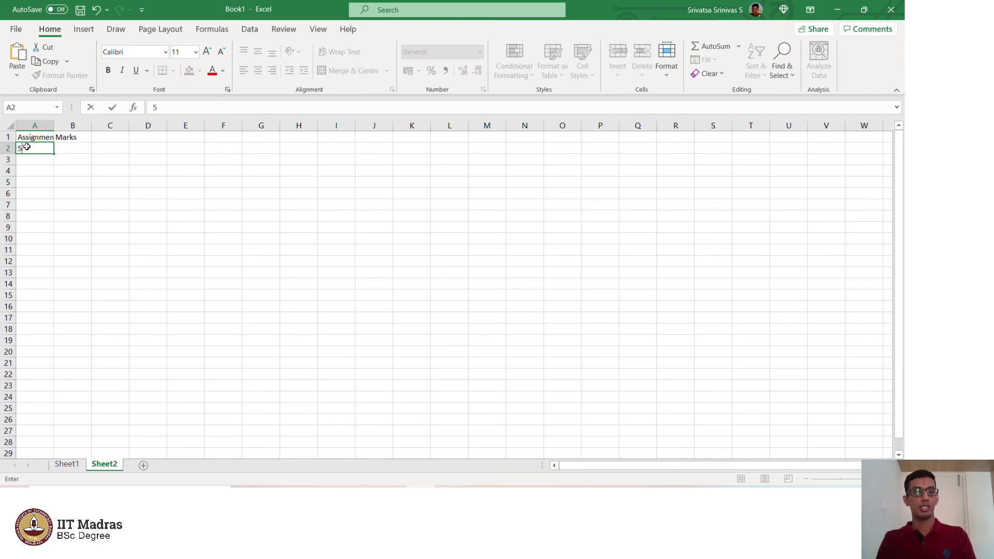
{"action": "key", "text": "Return"}
{"action": "left_click", "coordinate": [33, 149]}
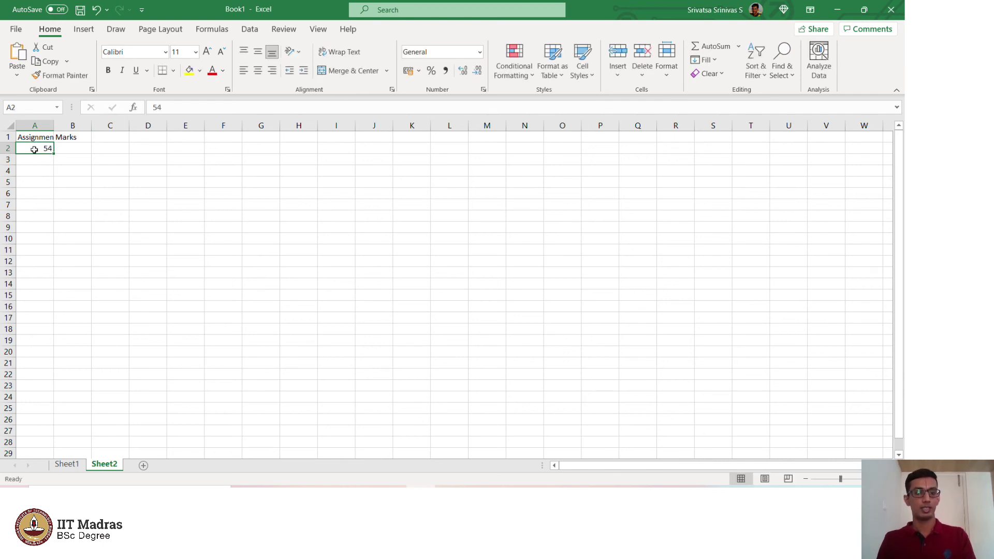
{"action": "type", "text": "1"}
{"action": "key", "text": "Return"}
{"action": "type", "text": "2"}
{"action": "key", "text": "Return"}
{"action": "type", "text": "3"}
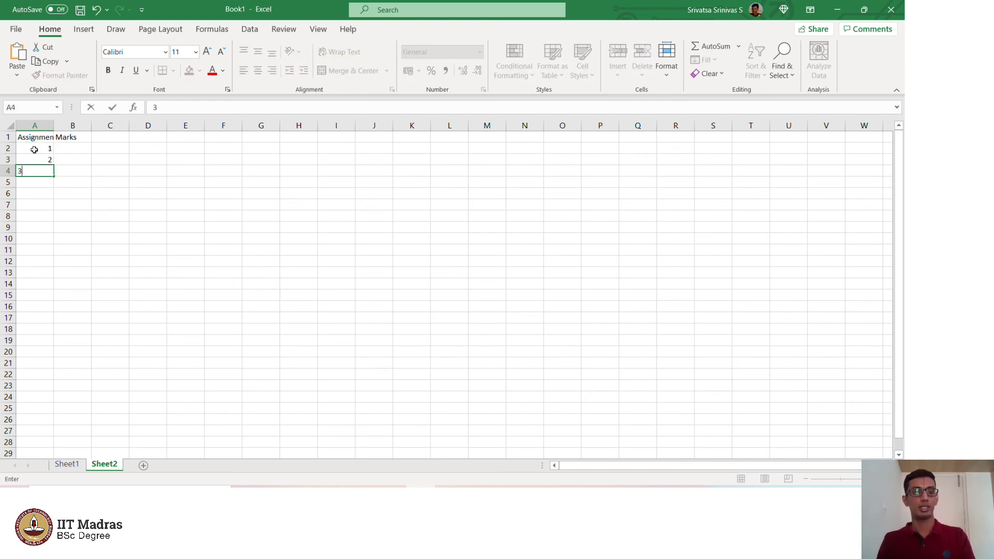
{"action": "key", "text": "Return"}
Step: Enter marks 76, 56 and 76 in B2:B4
{"action": "left_click", "coordinate": [78, 150]}
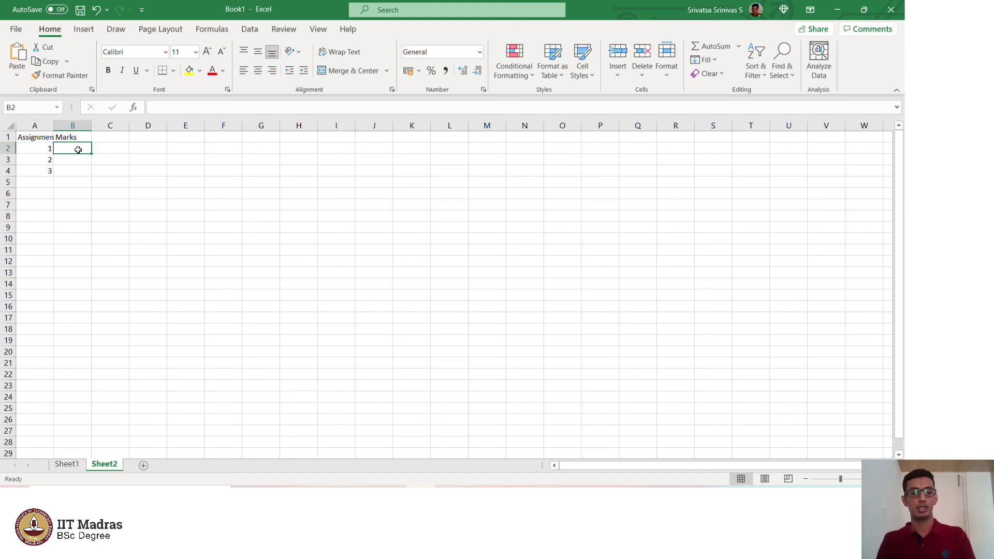
{"action": "type", "text": "76"}
{"action": "key", "text": "Return"}
{"action": "type", "text": "56"}
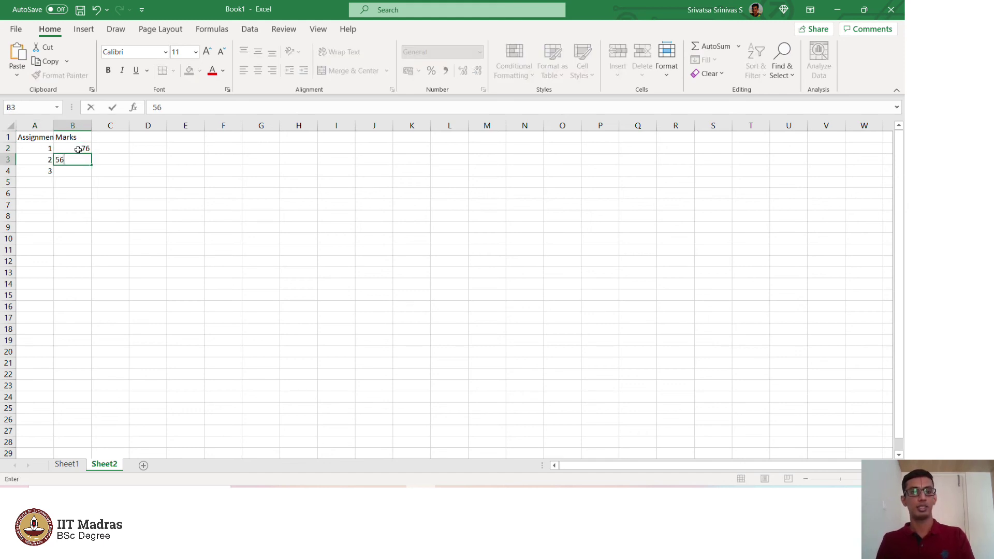
{"action": "key", "text": "Return"}
{"action": "type", "text": "76"}
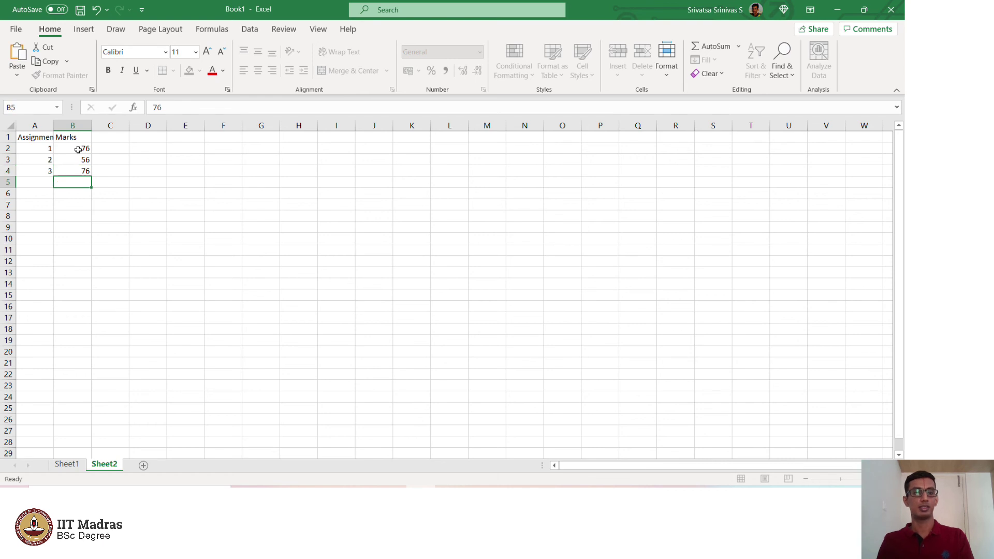
{"action": "key", "text": "Return"}
{"action": "left_click", "coordinate": [133, 154]}
{"action": "left_click", "coordinate": [67, 149]}
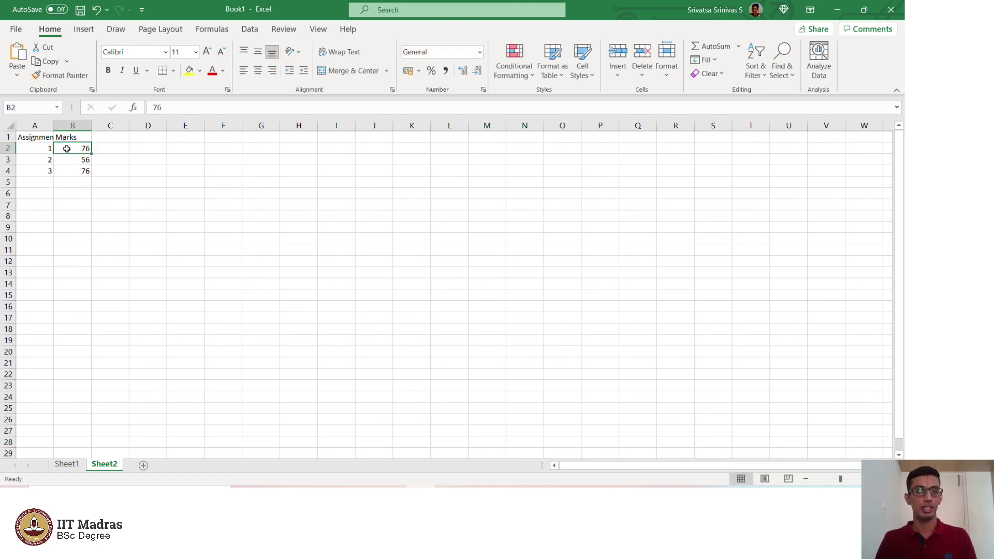
{"action": "left_click", "coordinate": [31, 132]}
{"action": "left_click_drag", "start_coordinate": [35, 136], "coordinate": [80, 169]}
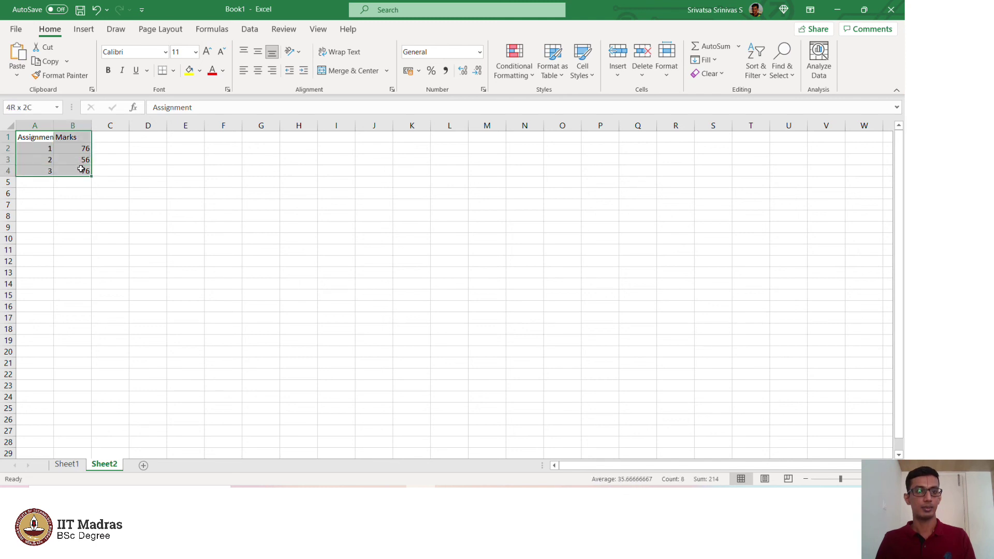
{"action": "left_click", "coordinate": [83, 29]}
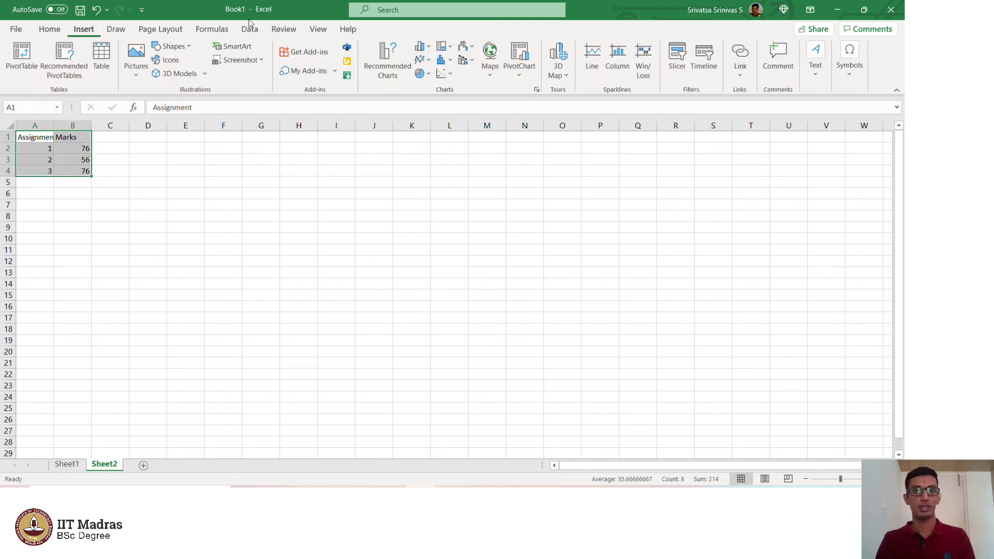
{"action": "left_click", "coordinate": [430, 51]}
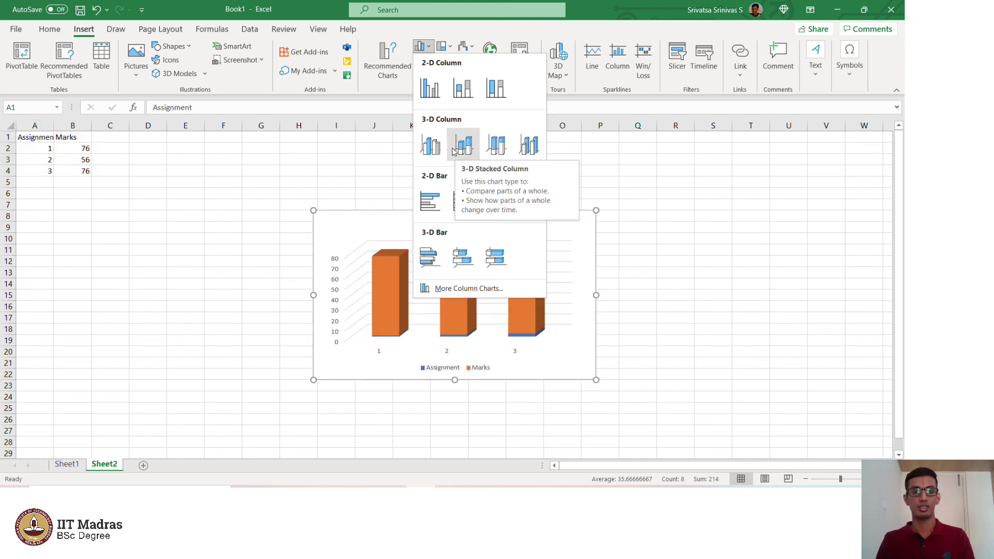
{"action": "left_click", "coordinate": [452, 49]}
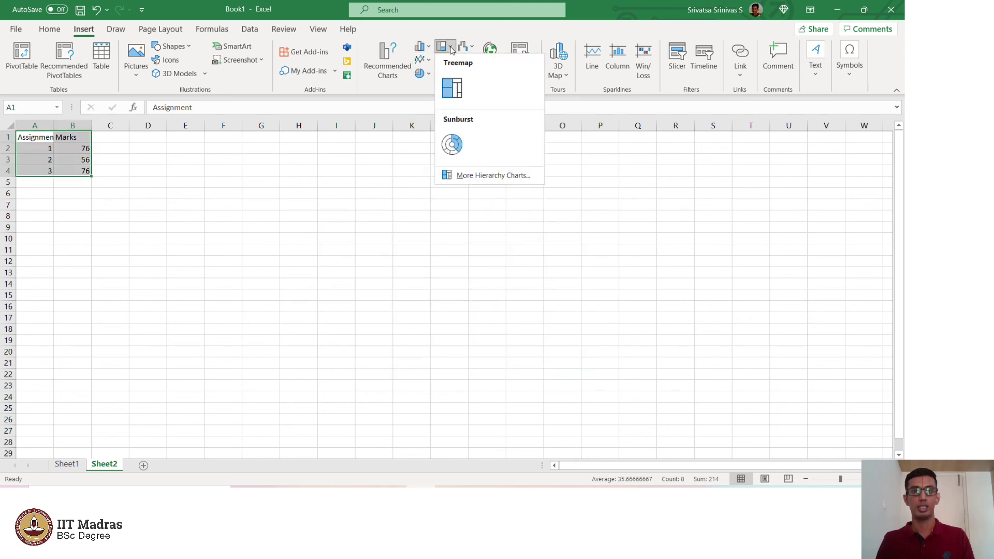
{"action": "left_click", "coordinate": [427, 64]}
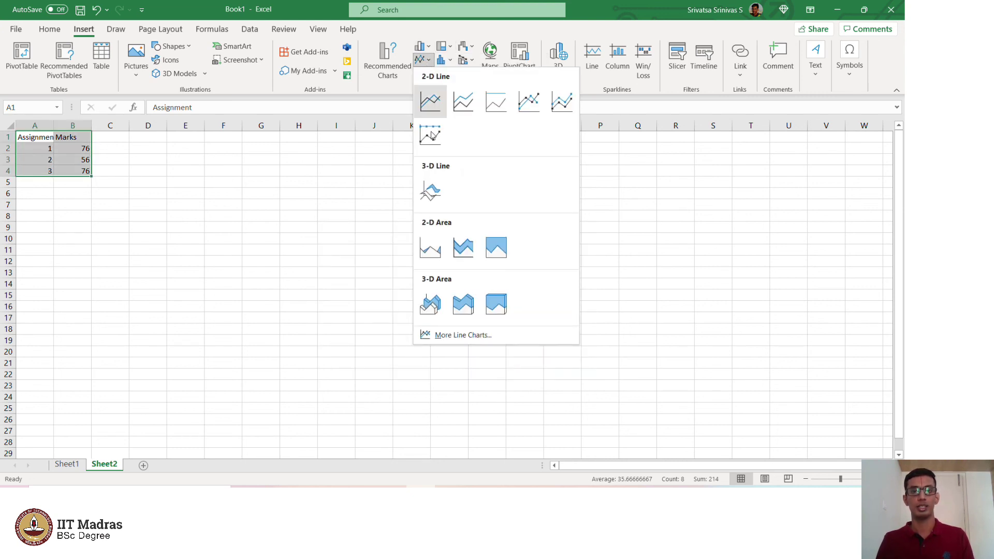
{"action": "left_click", "coordinate": [310, 204]}
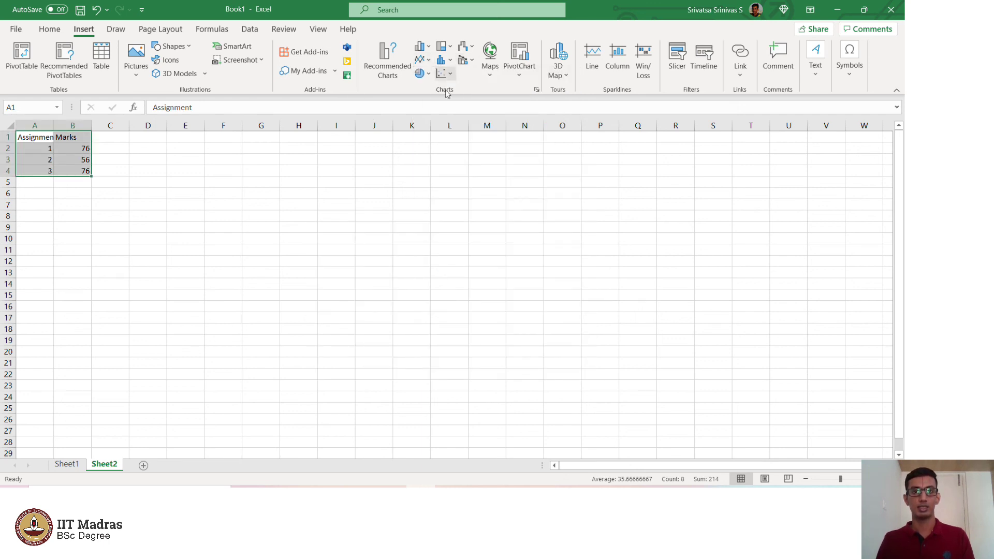
{"action": "left_click", "coordinate": [117, 167]}
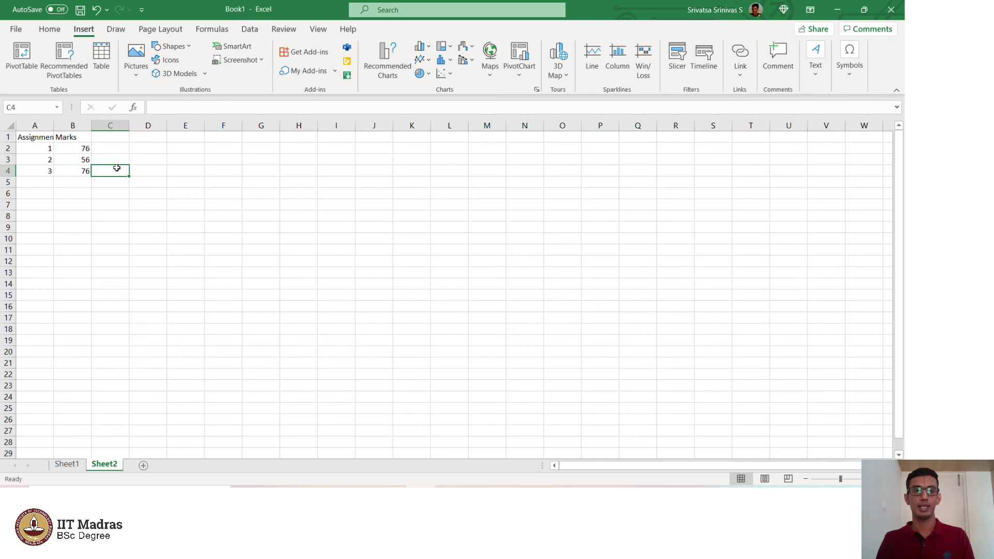
Step: Insert a Scatter with Straight Lines chart of Marks (76, 56, 76) and open its Format Chart Area pane
{"action": "left_click", "coordinate": [448, 75]}
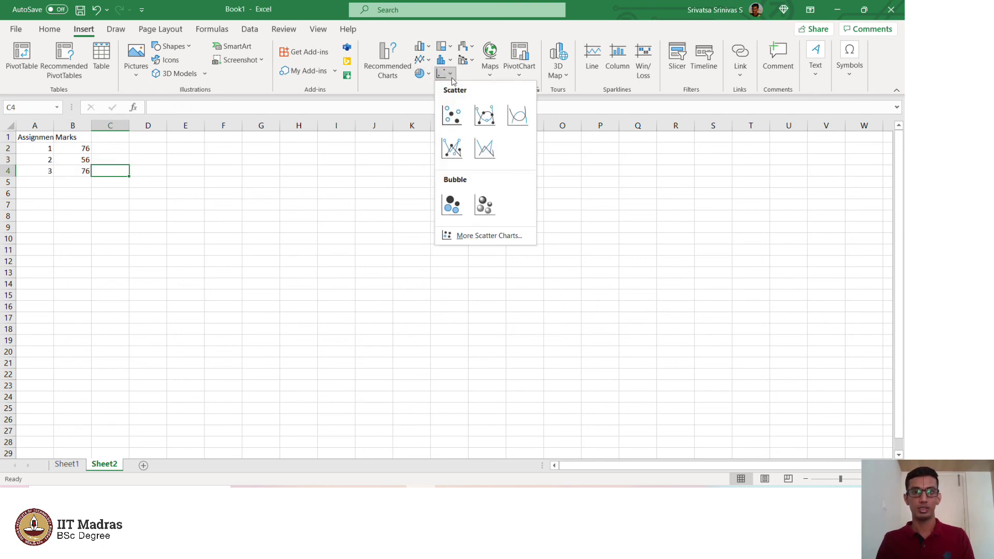
{"action": "left_click", "coordinate": [486, 150]}
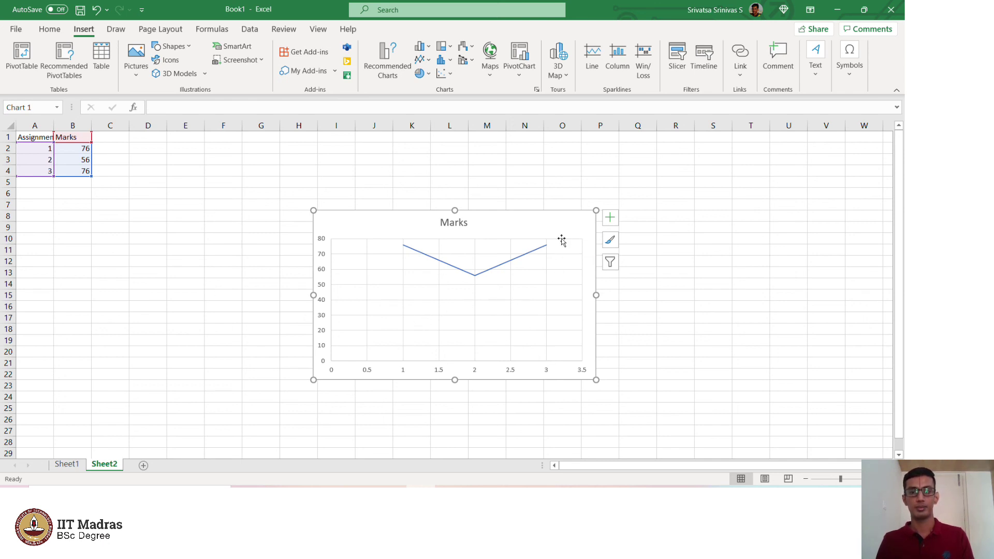
{"action": "double_click", "coordinate": [483, 369]}
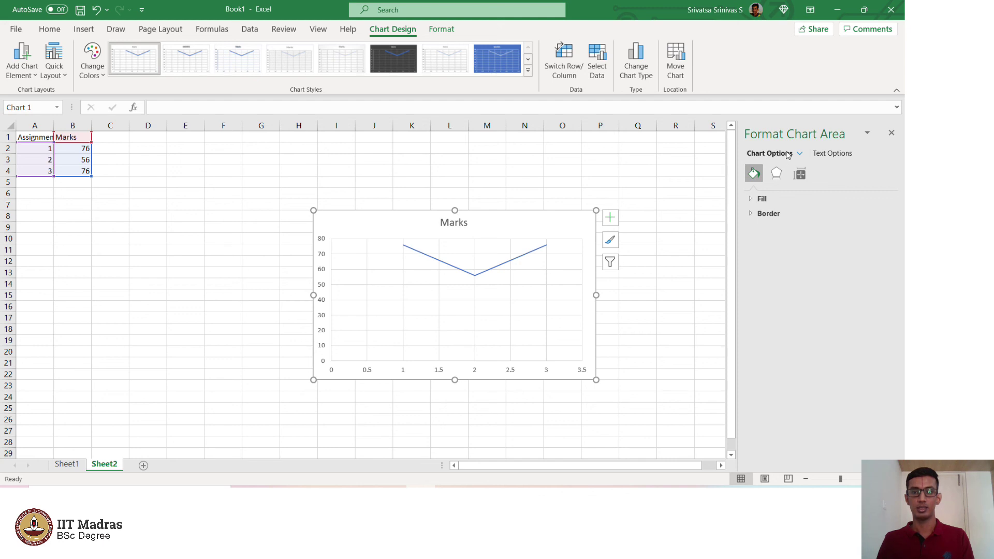
Step: Switch the Format pane to Horizontal (Value) Axis and look through its Fill, Effects, Size and Axis Options tabs
{"action": "left_click", "coordinate": [801, 154]}
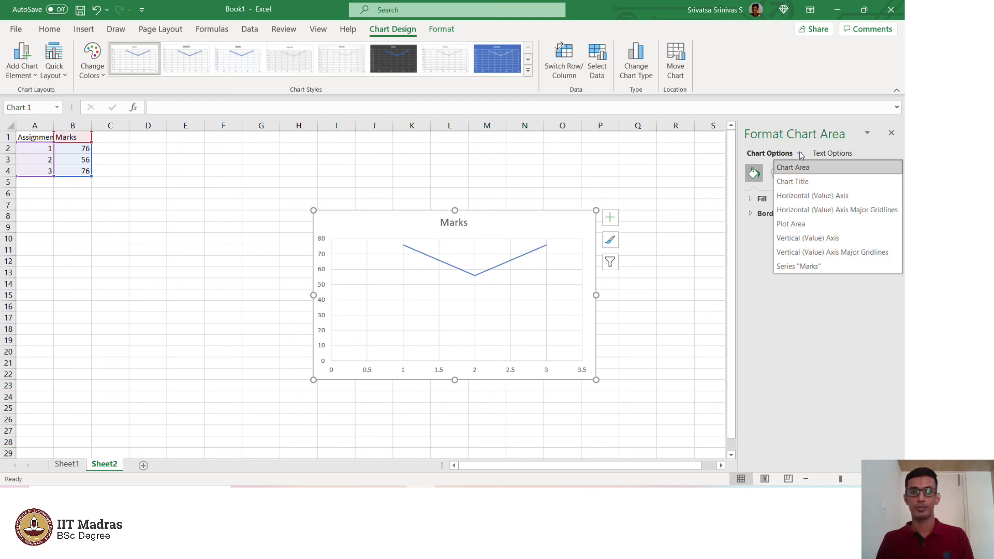
{"action": "left_click", "coordinate": [811, 196]}
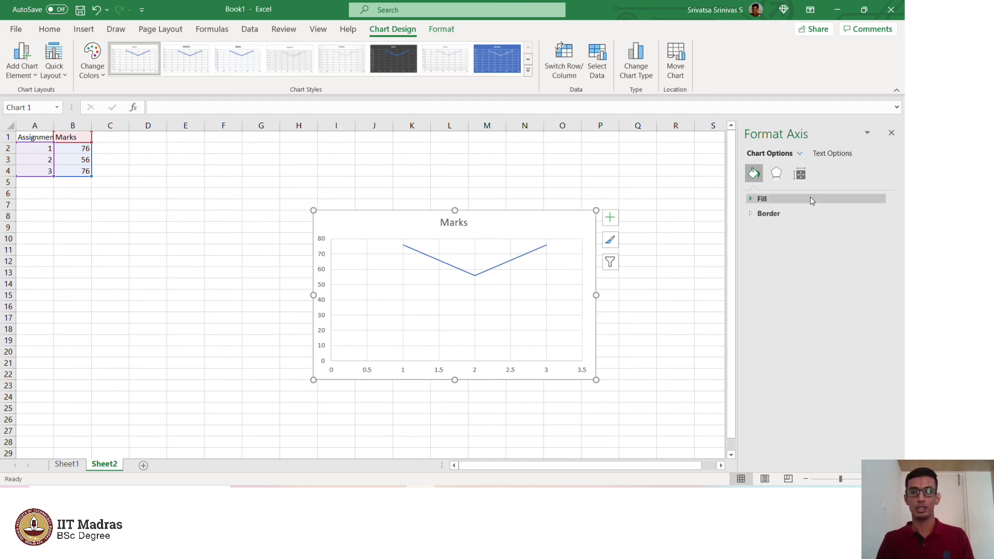
{"action": "left_click", "coordinate": [753, 200]}
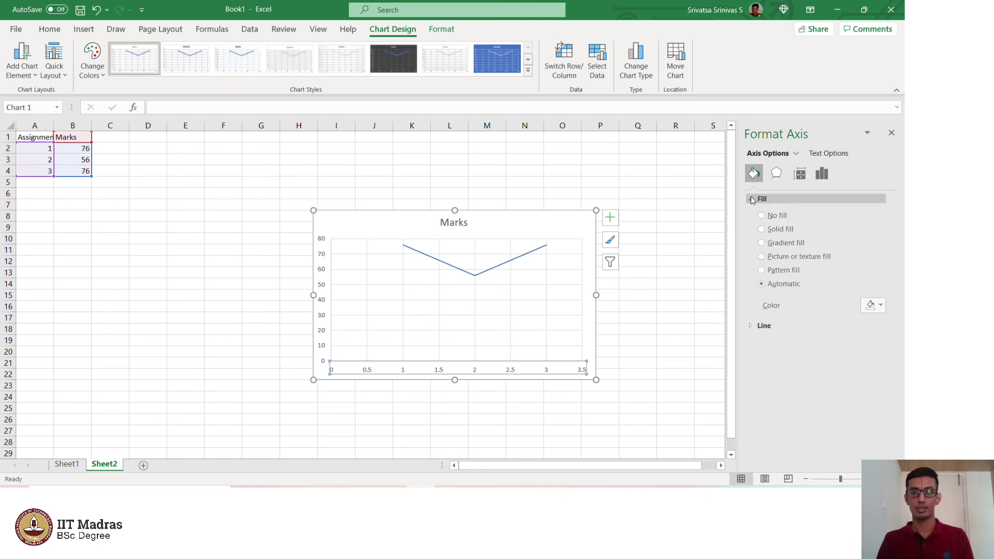
{"action": "left_click", "coordinate": [779, 174]}
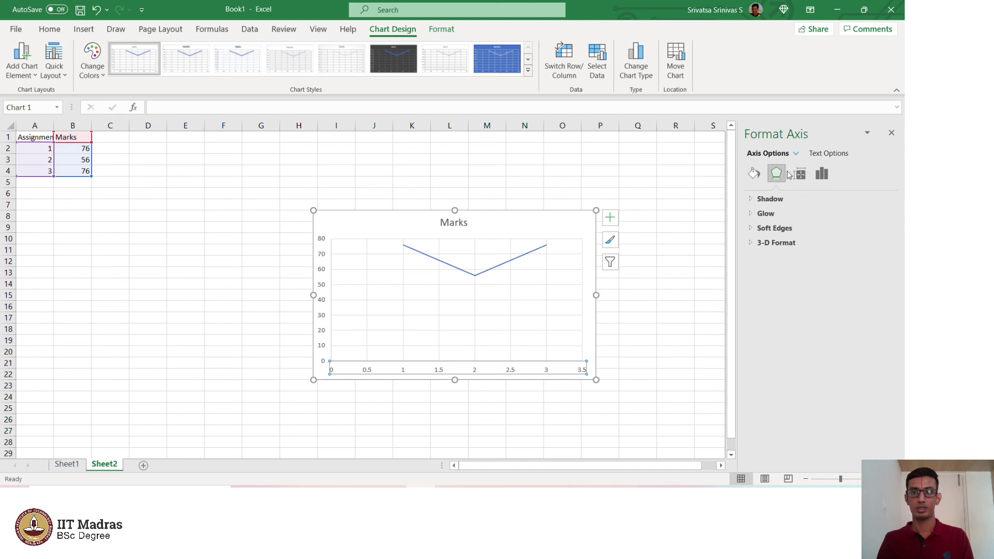
{"action": "left_click", "coordinate": [800, 175]}
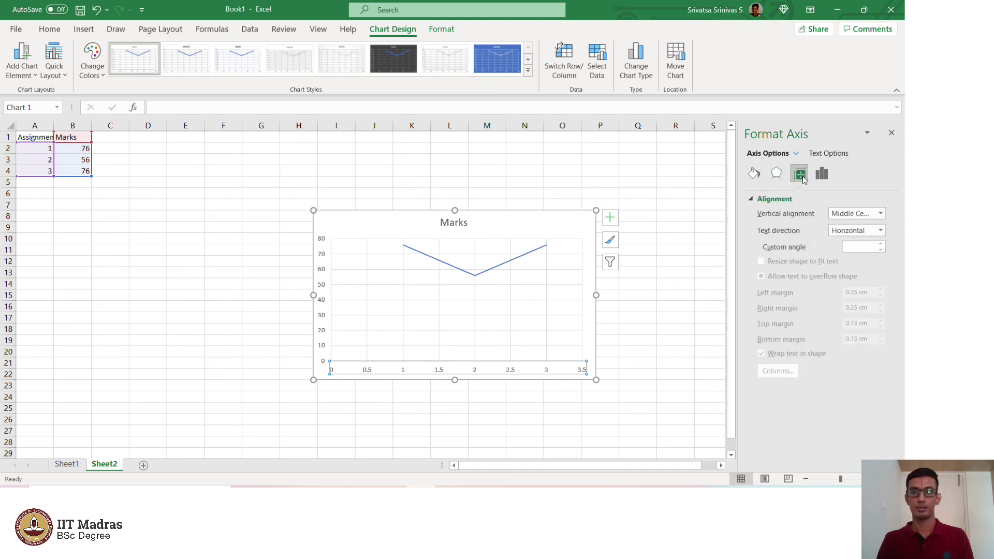
{"action": "left_click", "coordinate": [822, 174]}
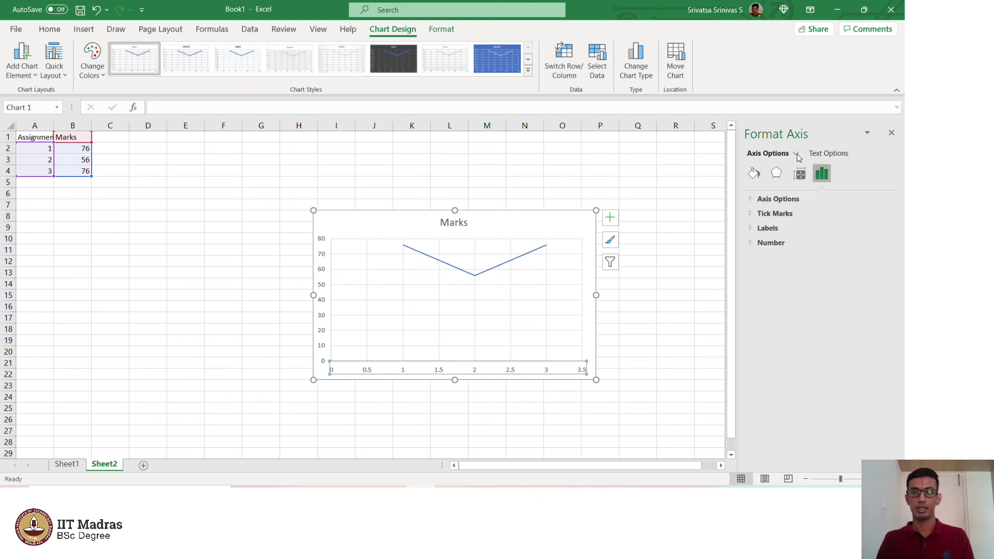
{"action": "left_click", "coordinate": [797, 154]}
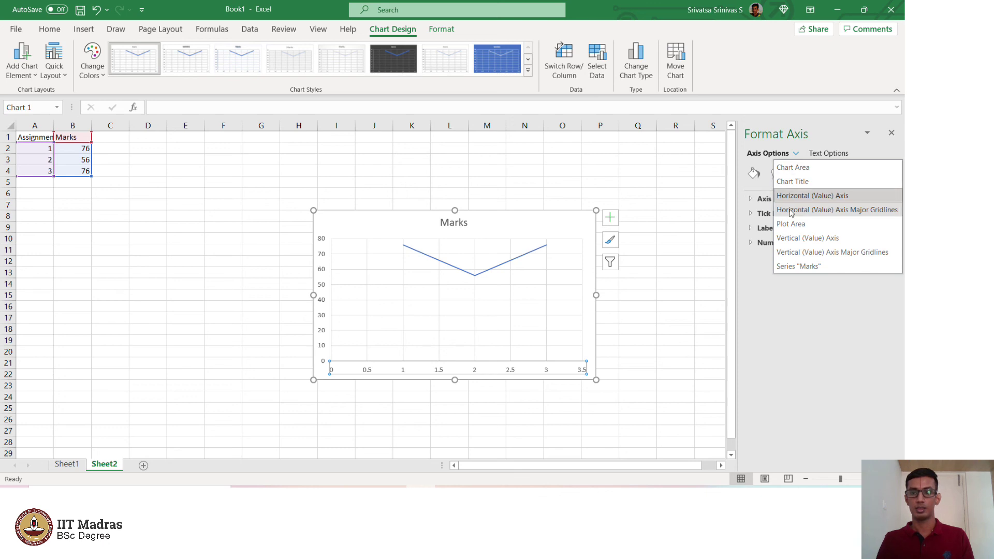
{"action": "left_click", "coordinate": [757, 205]}
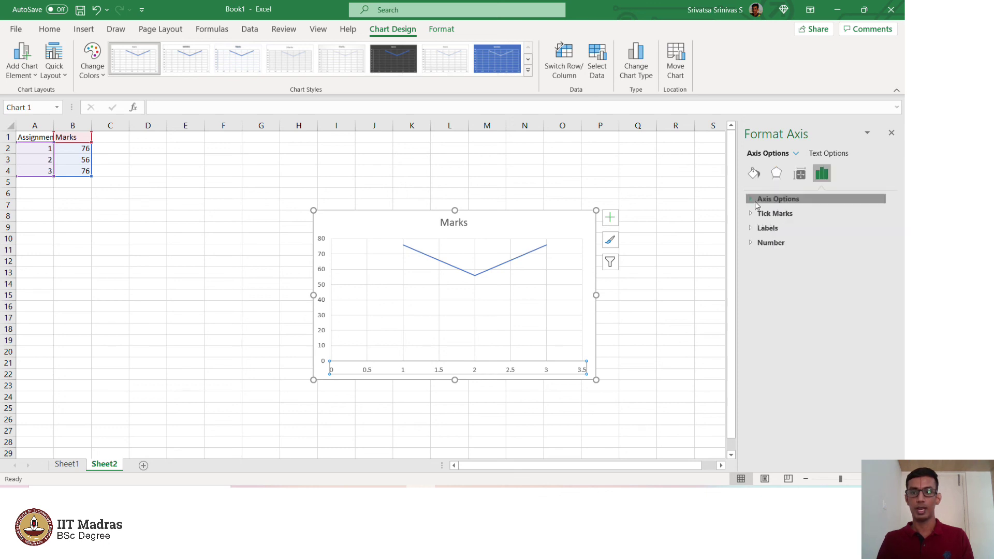
Step: Set the horizontal axis Major unit to 1 so it runs 0 to 4, then close the Format Axis pane
{"action": "left_click", "coordinate": [758, 204]}
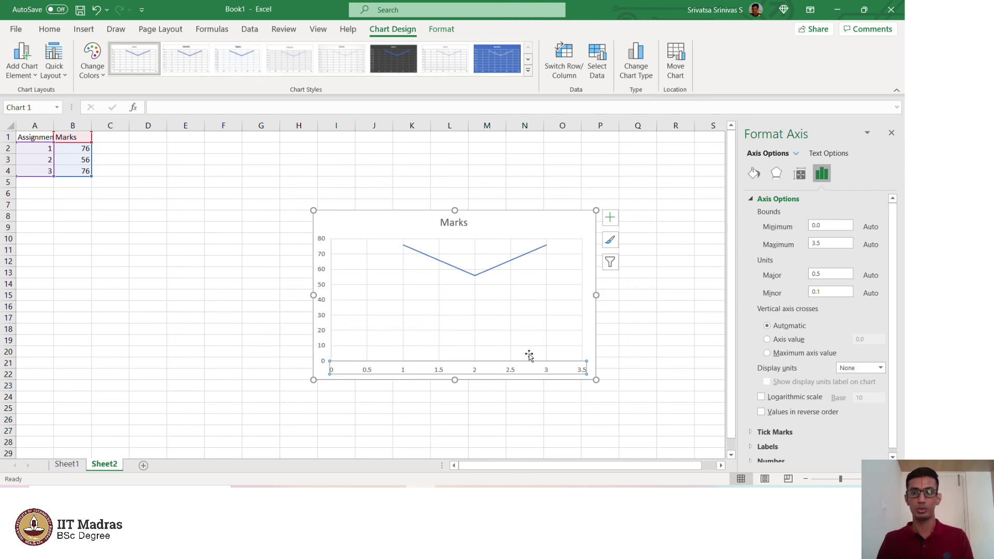
{"action": "left_click", "coordinate": [823, 274]}
{"action": "key", "text": "BackSpace"}
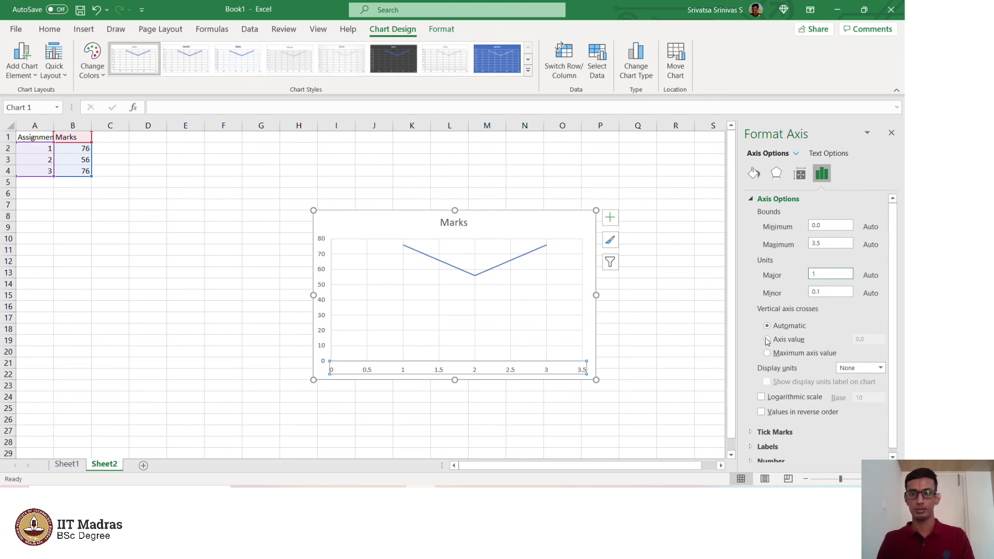
{"action": "left_click", "coordinate": [826, 291]}
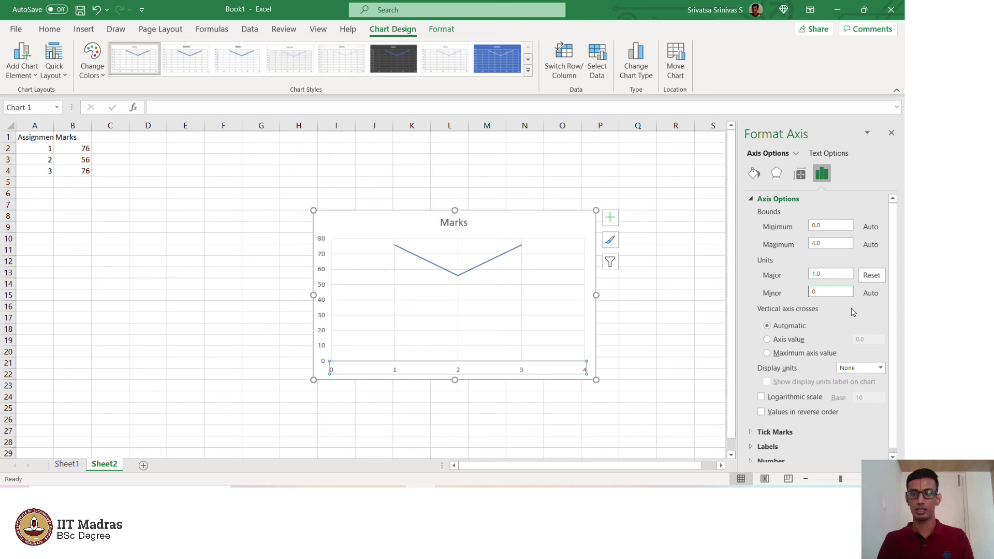
{"action": "left_click", "coordinate": [891, 134]}
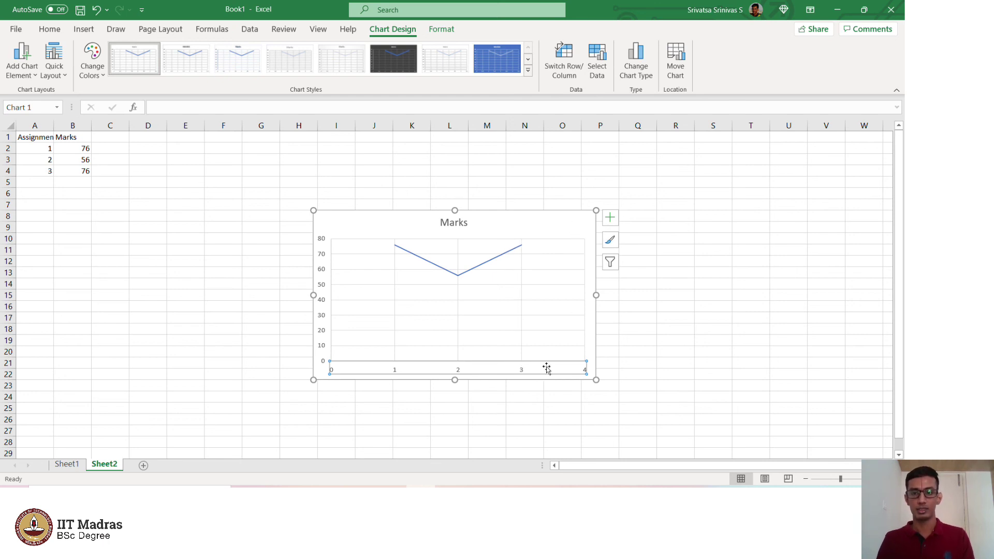
Step: Browse the Marks chart's Format Chart Area tabs and elements, then select the whole chart and delete it
{"action": "right_click", "coordinate": [553, 316]}
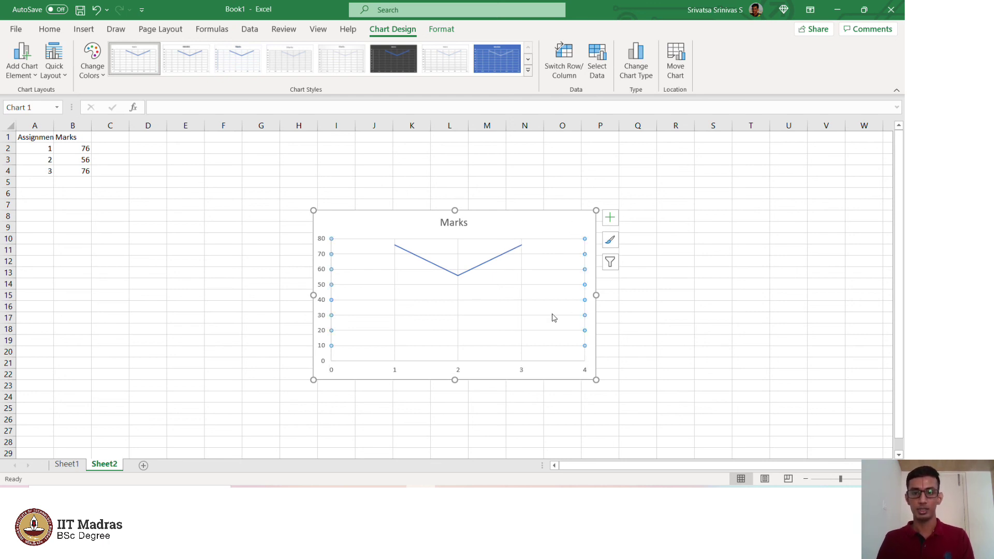
{"action": "key", "text": "Escape"}
{"action": "right_click", "coordinate": [545, 224]}
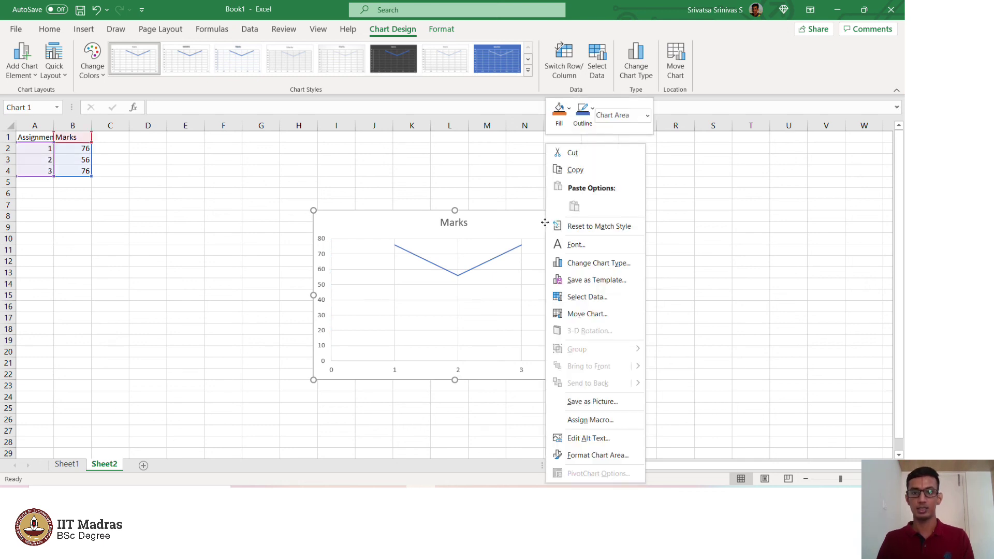
{"action": "left_click", "coordinate": [599, 458]}
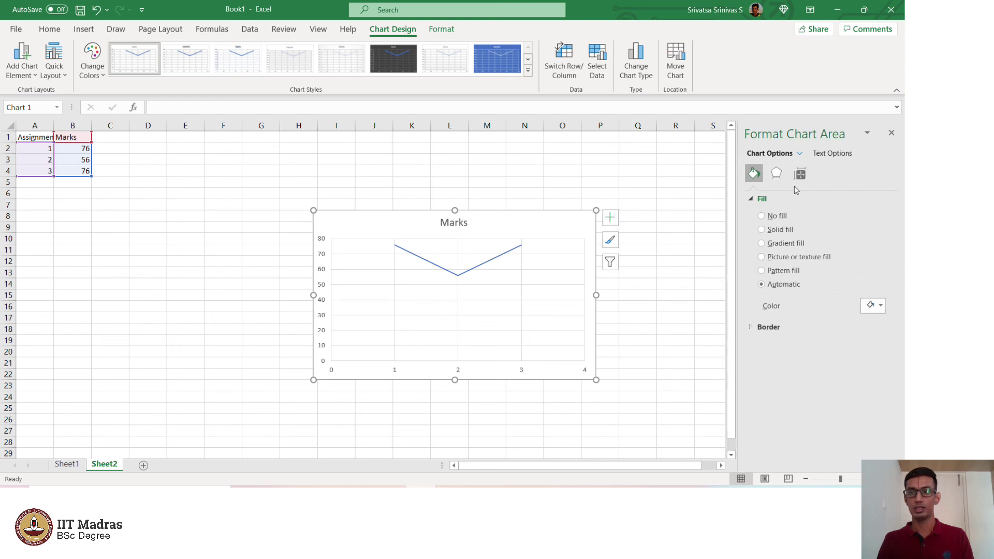
{"action": "left_click", "coordinate": [777, 174]}
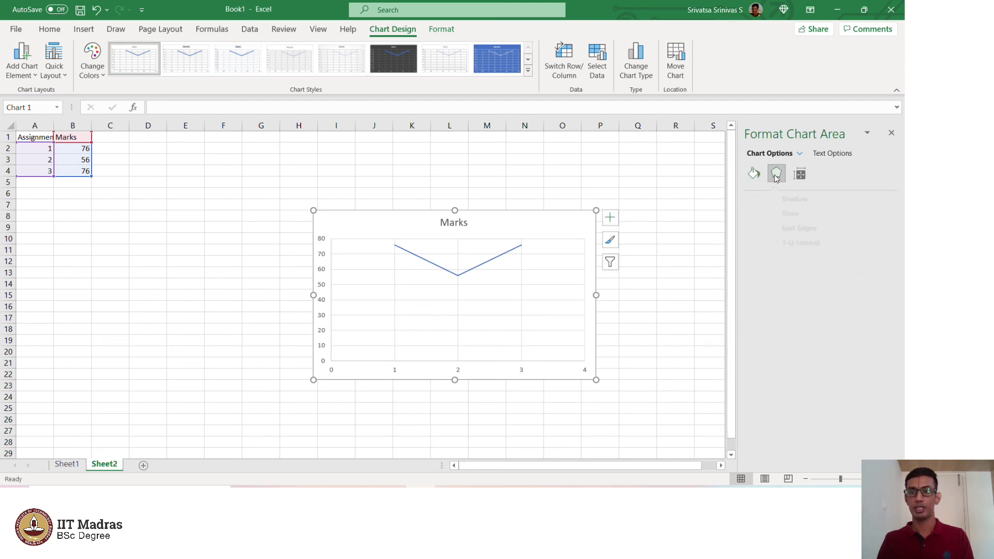
{"action": "left_click", "coordinate": [800, 175]}
{"action": "left_click", "coordinate": [800, 154]}
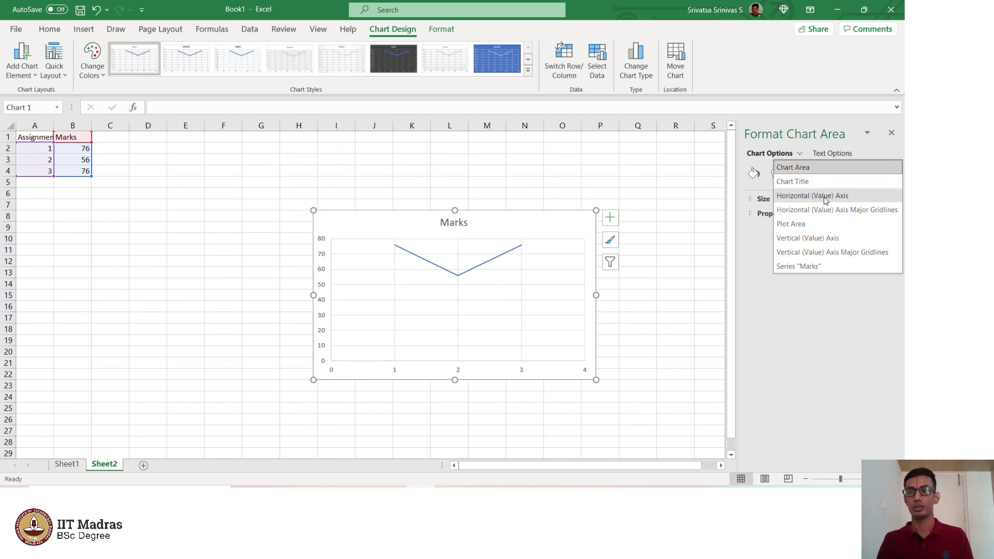
{"action": "left_click", "coordinate": [831, 288]}
{"action": "left_click", "coordinate": [797, 154]}
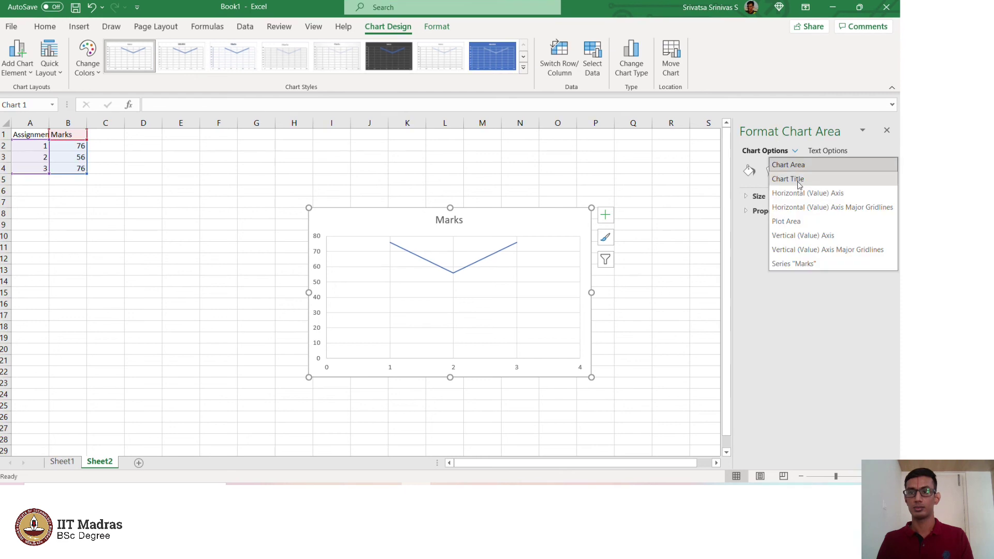
{"action": "left_click", "coordinate": [800, 194]}
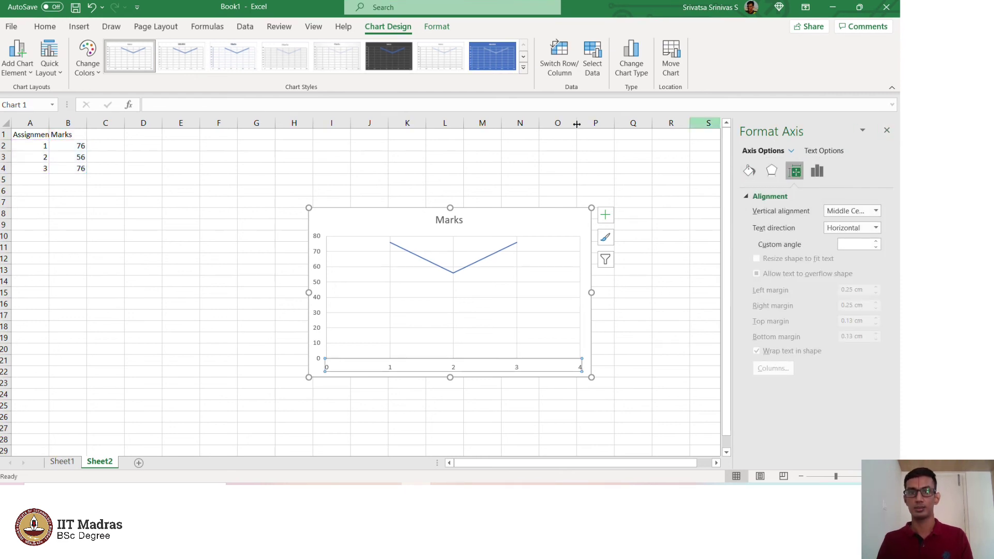
{"action": "left_click", "coordinate": [523, 216]}
{"action": "key", "text": "Delete"}
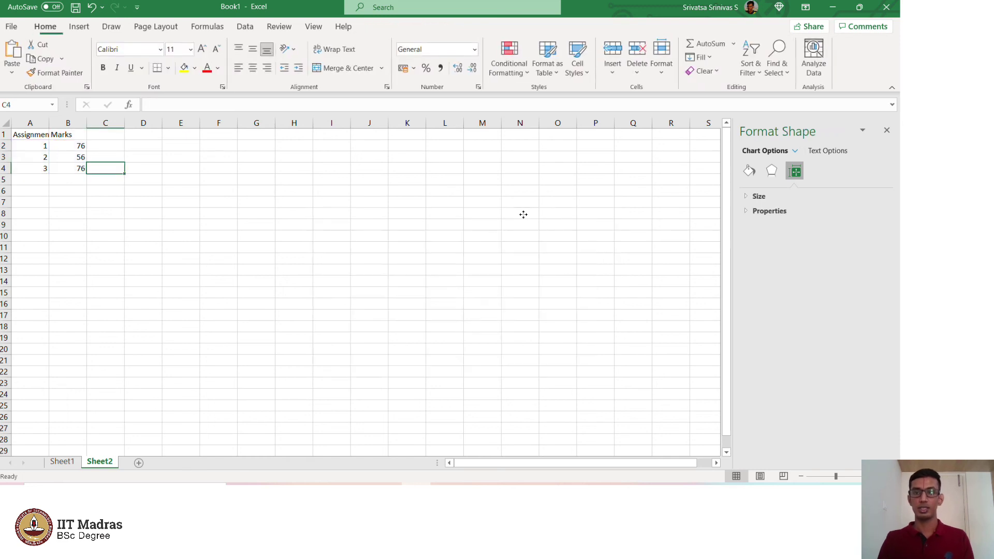